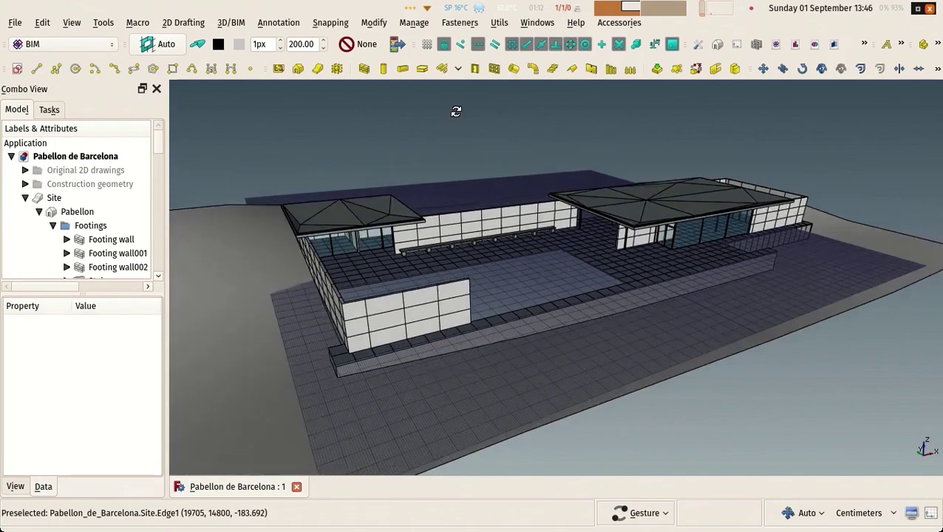
Pan, orbit and zoom around the pavilion to inspect the courtyard, pool and both roofs
right_drag(471, 118, 479, 122)
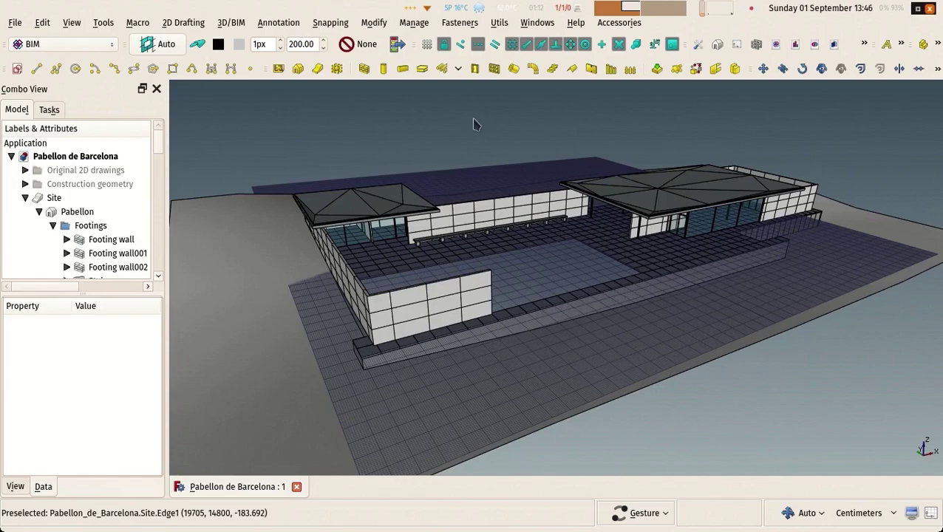
mouse_move(473, 122)
mouse_down()
mouse_move(521, 131)
mouse_move(496, 146)
mouse_move(456, 126)
mouse_move(466, 185)
mouse_move(488, 127)
mouse_up()
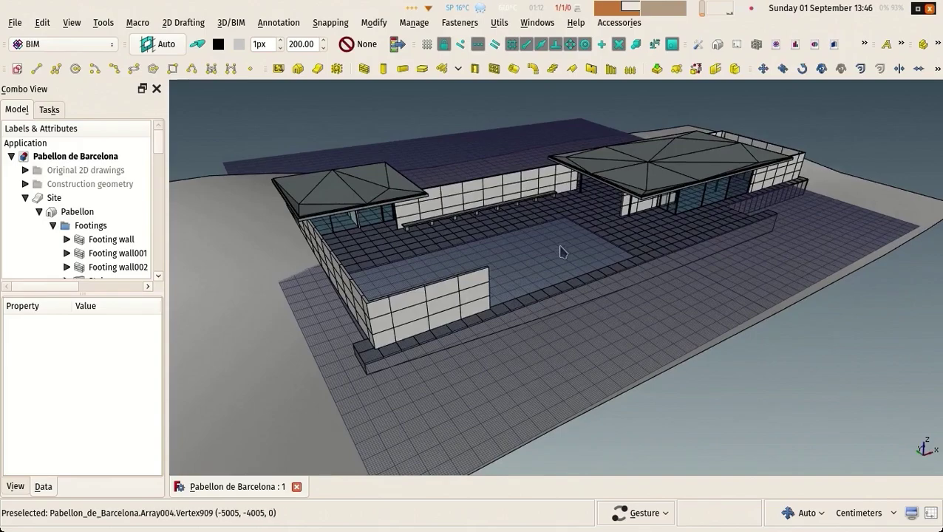
scroll(560, 250, up, 5)
drag(561, 255, 531, 215)
scroll(550, 257, down, 4)
scroll(548, 255, up, 3)
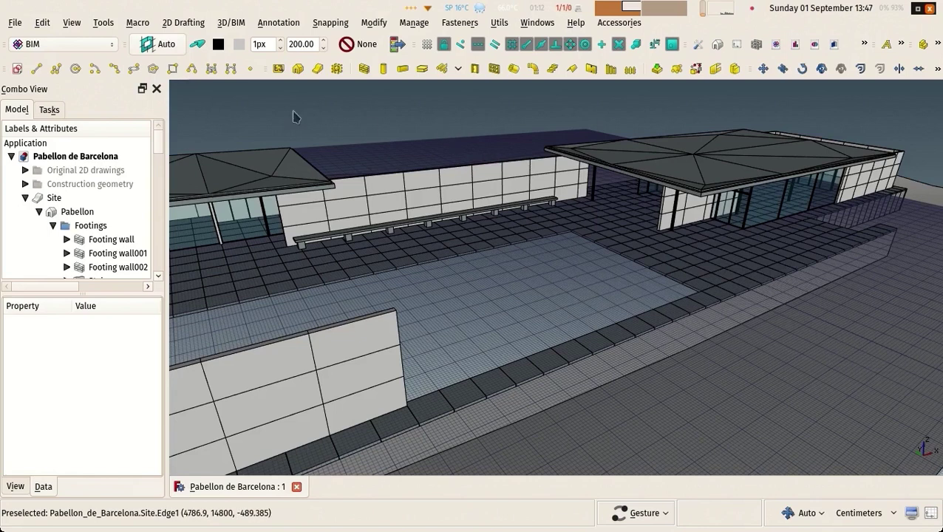
click(100, 42)
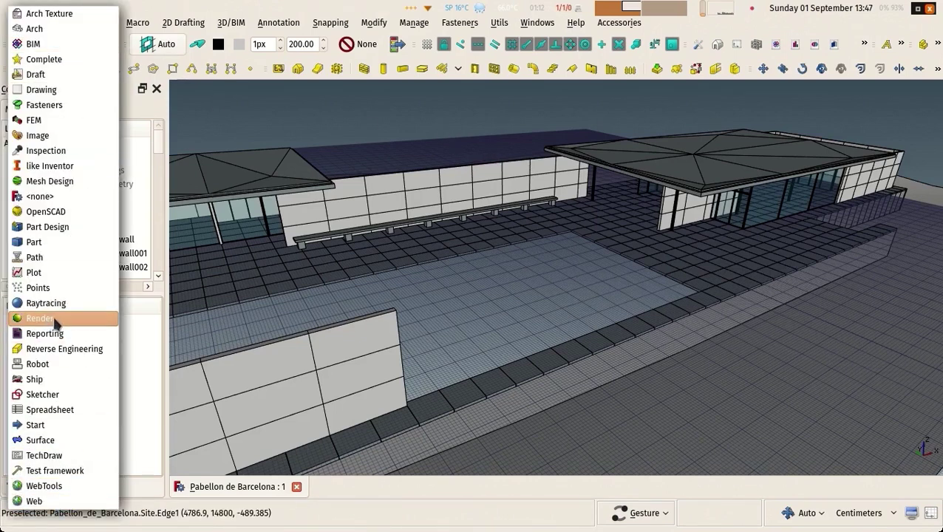
key(Escape)
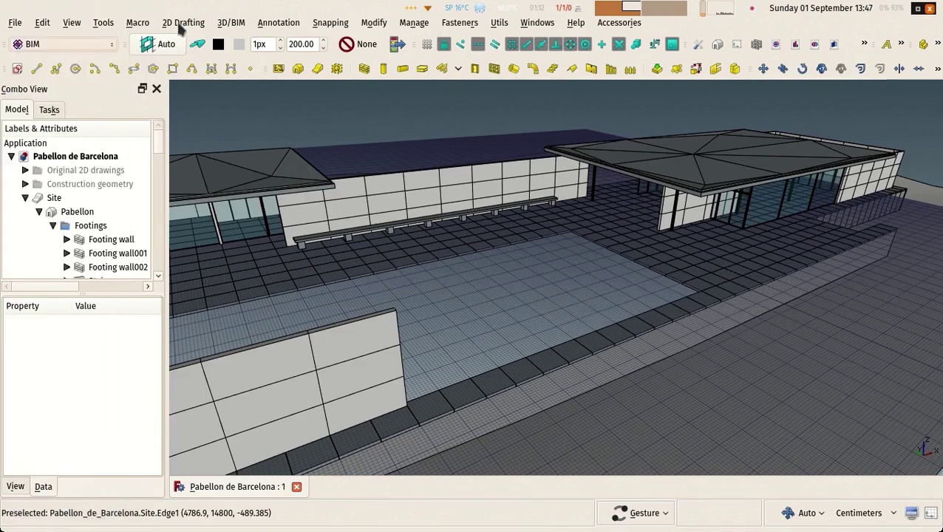
click(103, 22)
click(146, 211)
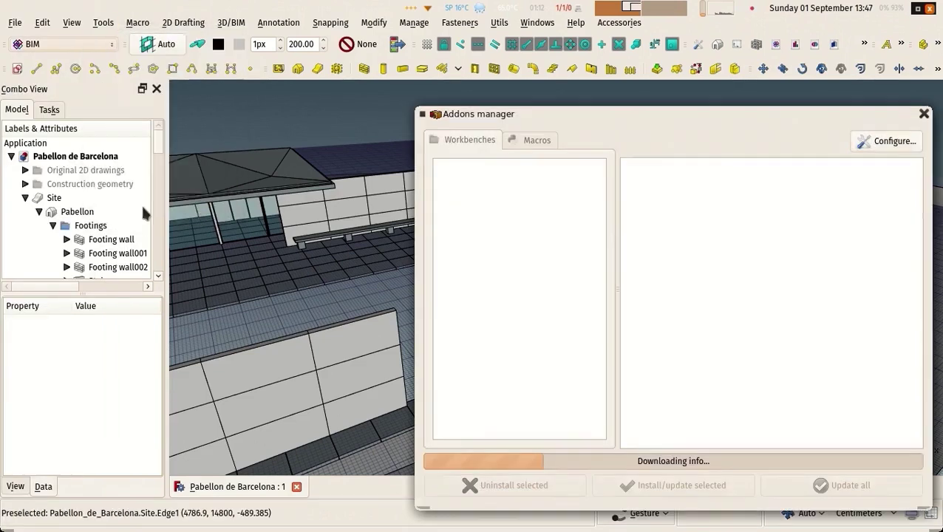
drag(585, 118, 452, 93)
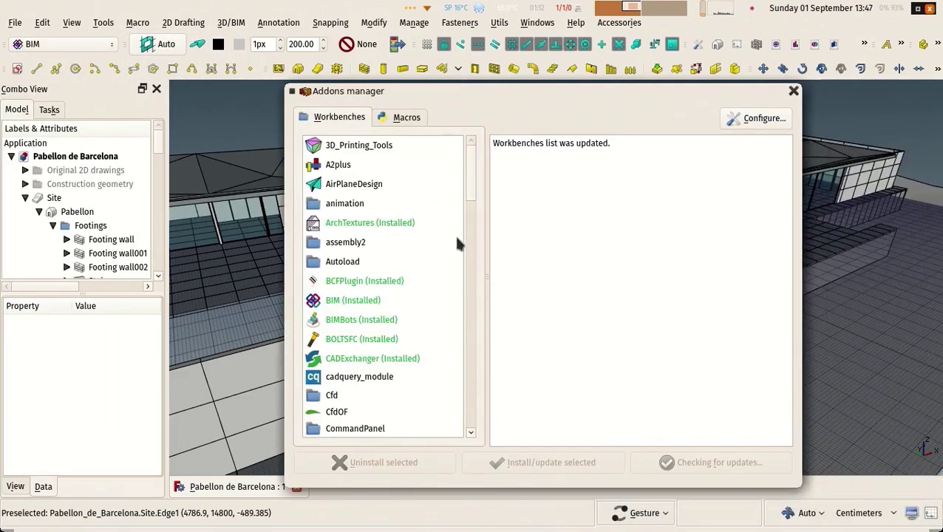
drag(476, 183, 495, 362)
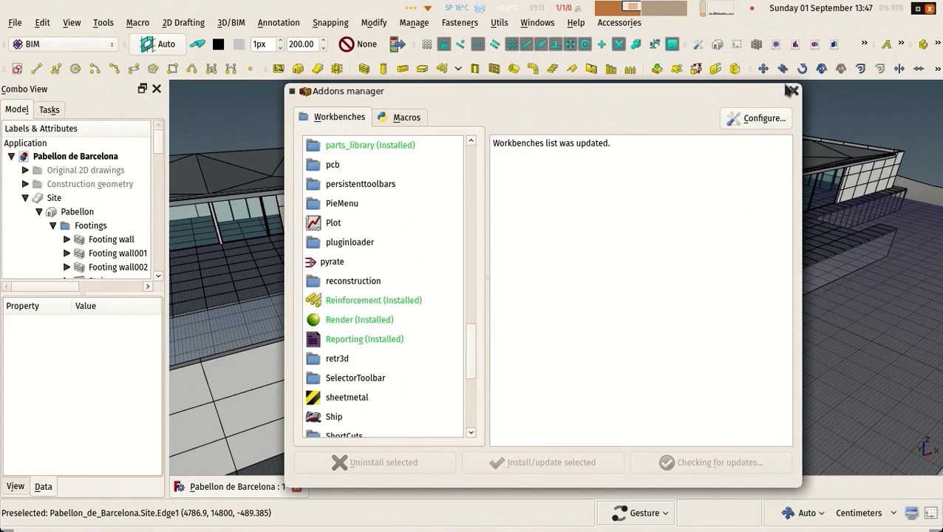
click(792, 91)
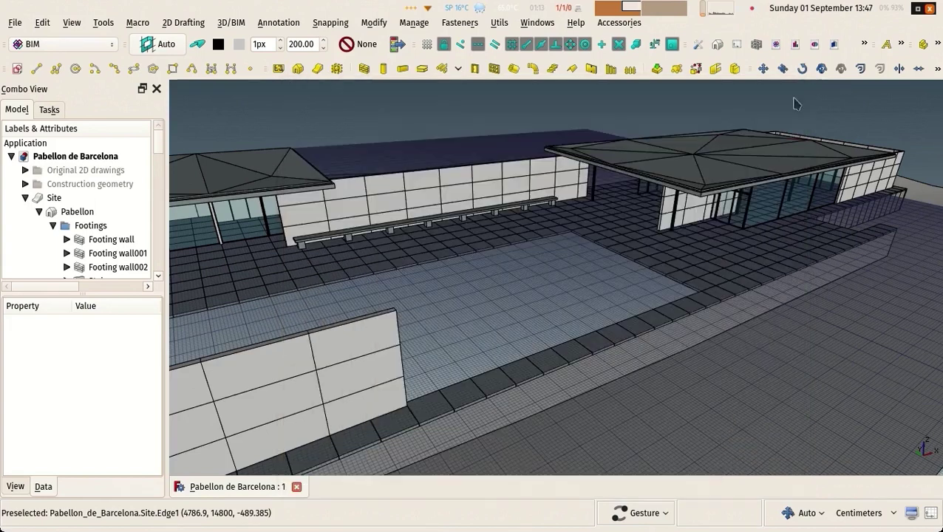
click(81, 44)
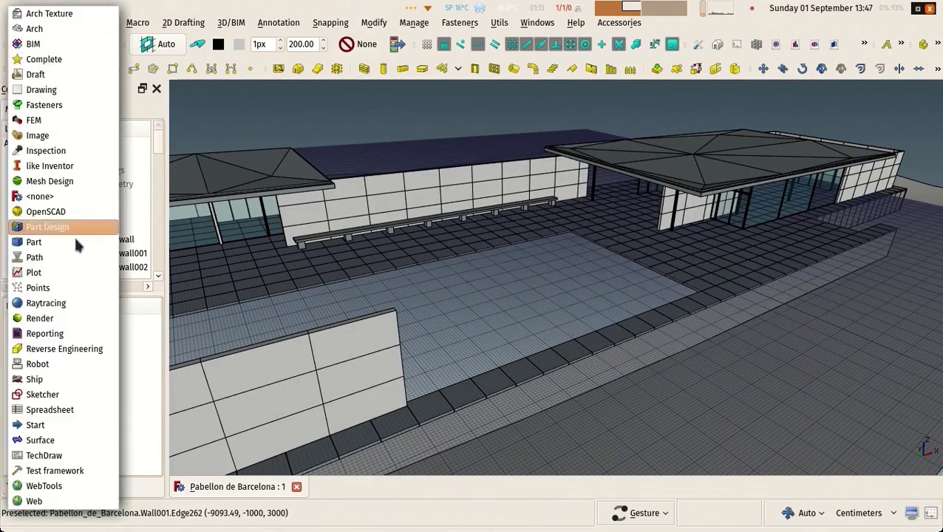
click(46, 319)
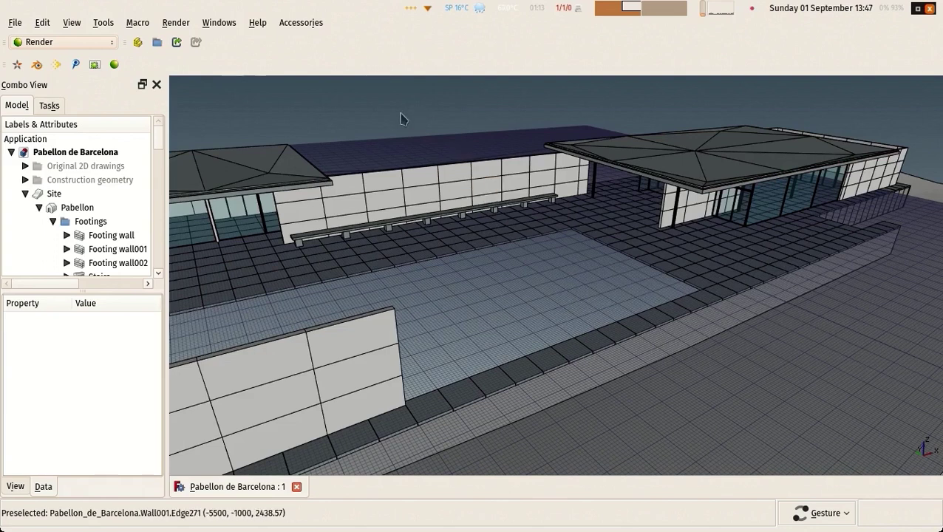
click(77, 41)
click(77, 38)
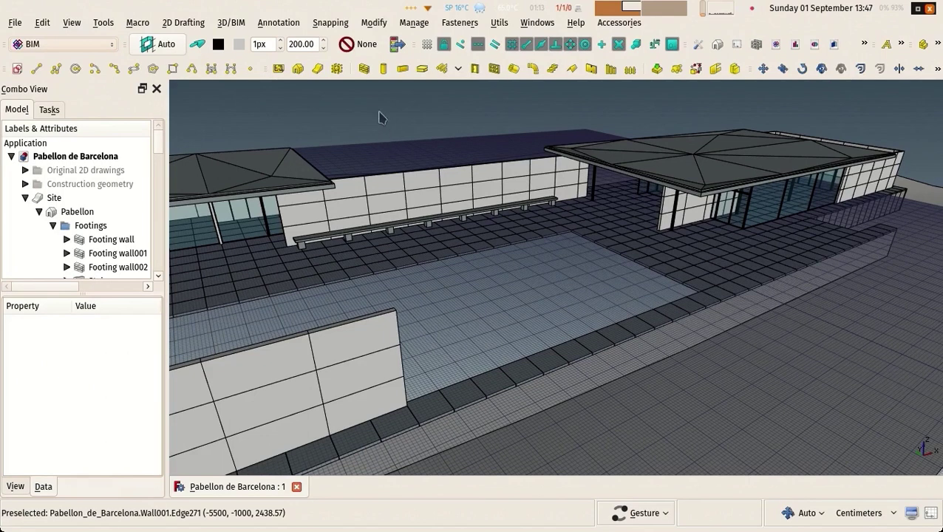
scroll(410, 118, down, 5)
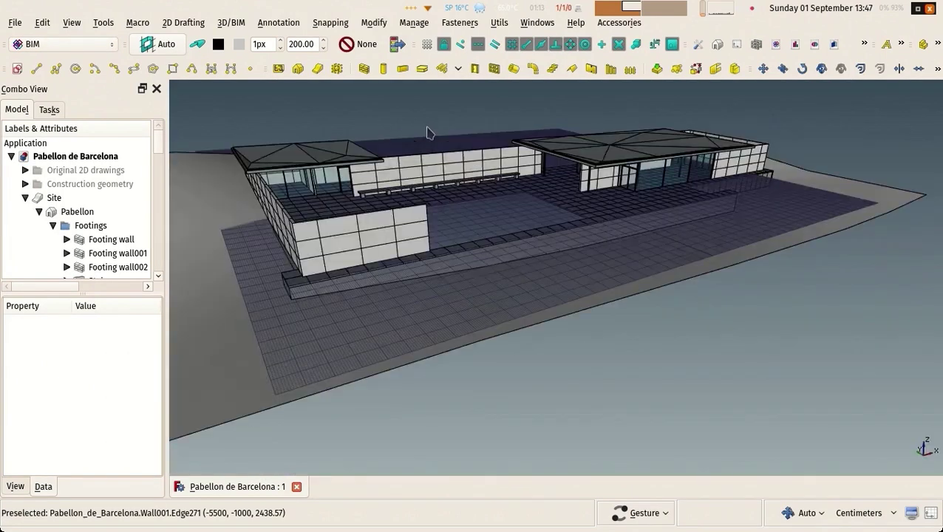
drag(421, 136, 427, 154)
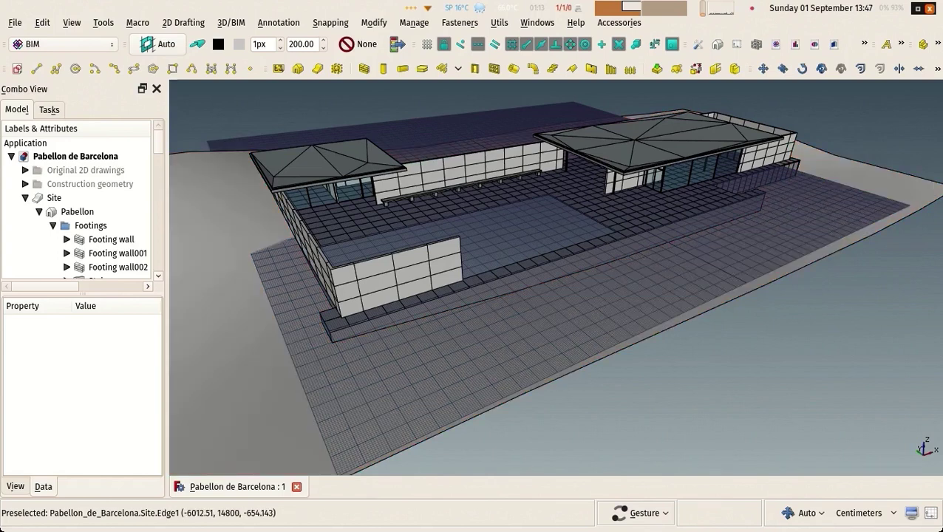
mouse_move(353, 101)
mouse_down()
mouse_move(342, 92)
mouse_move(360, 106)
mouse_up()
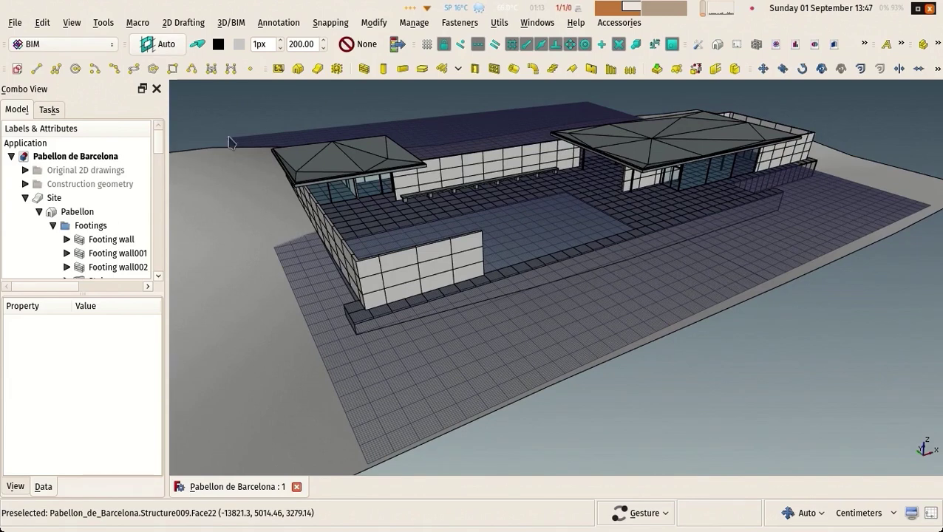
click(42, 22)
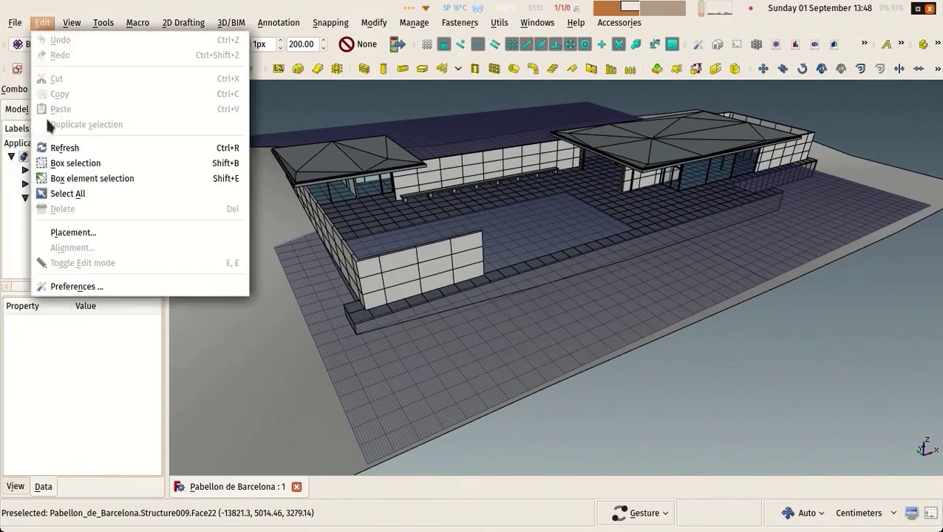
click(49, 222)
click(509, 130)
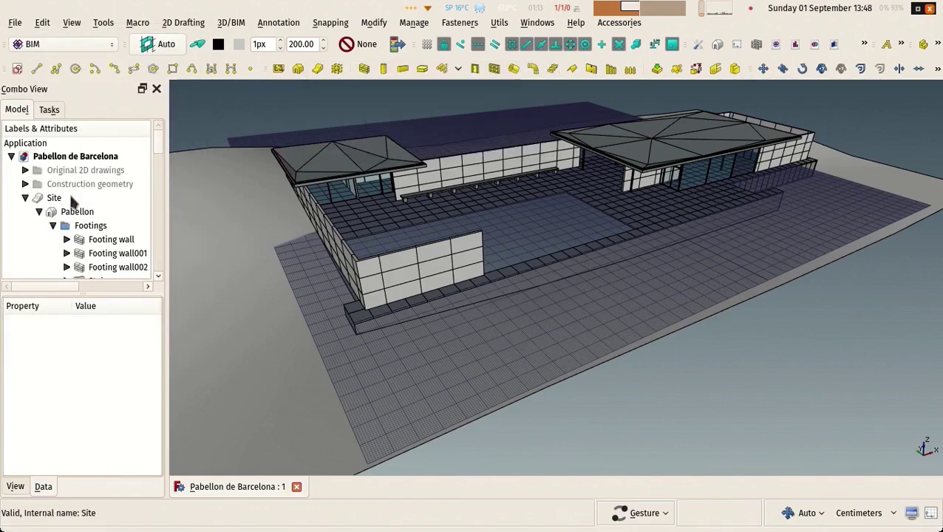
click(50, 201)
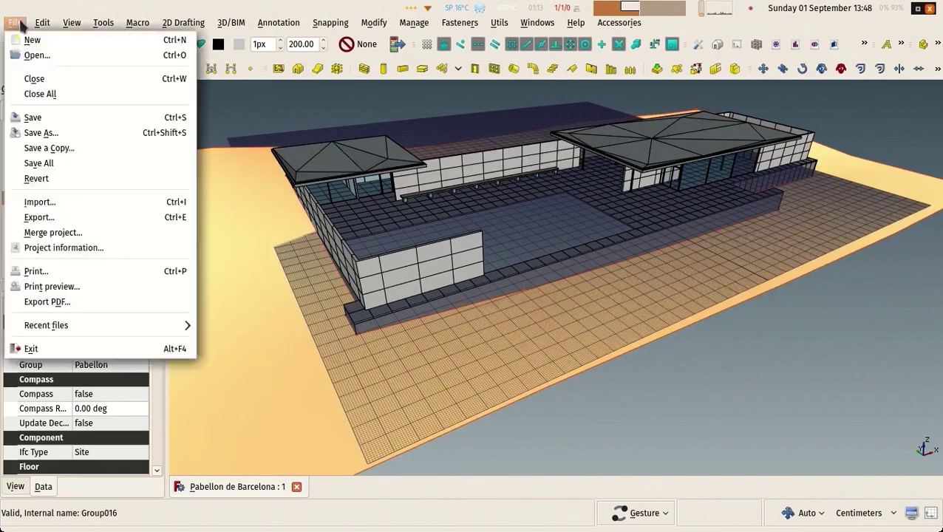
click(15, 22)
click(37, 217)
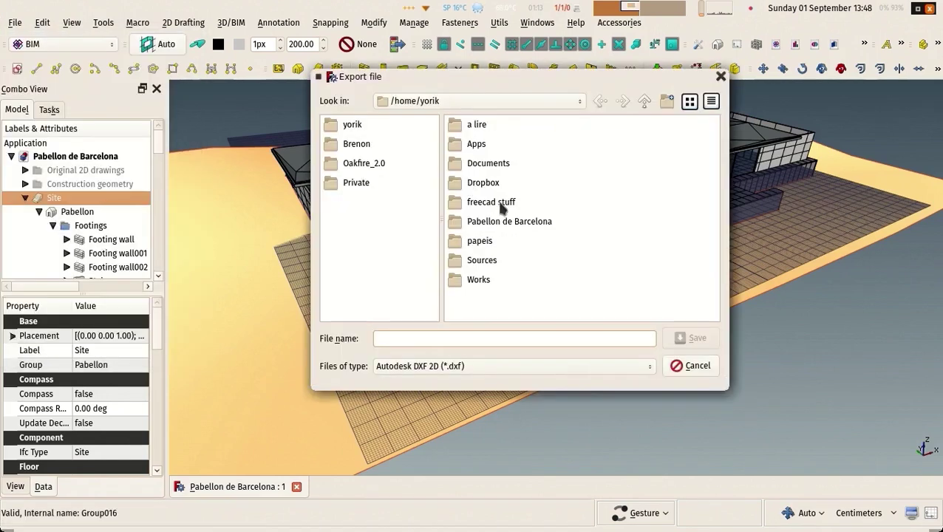
click(523, 367)
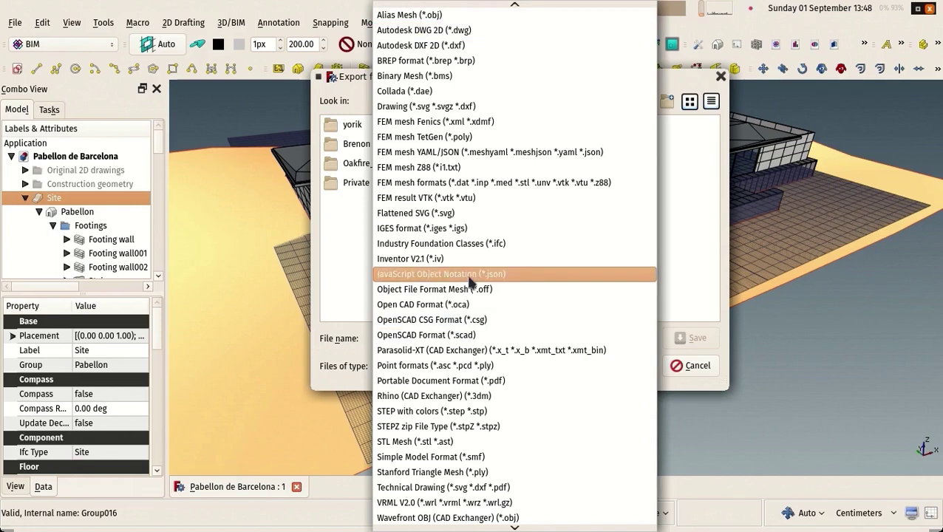
key(Escape)
key(Escape)
drag(496, 210, 443, 111)
click(439, 105)
right_drag(439, 105, 404, 140)
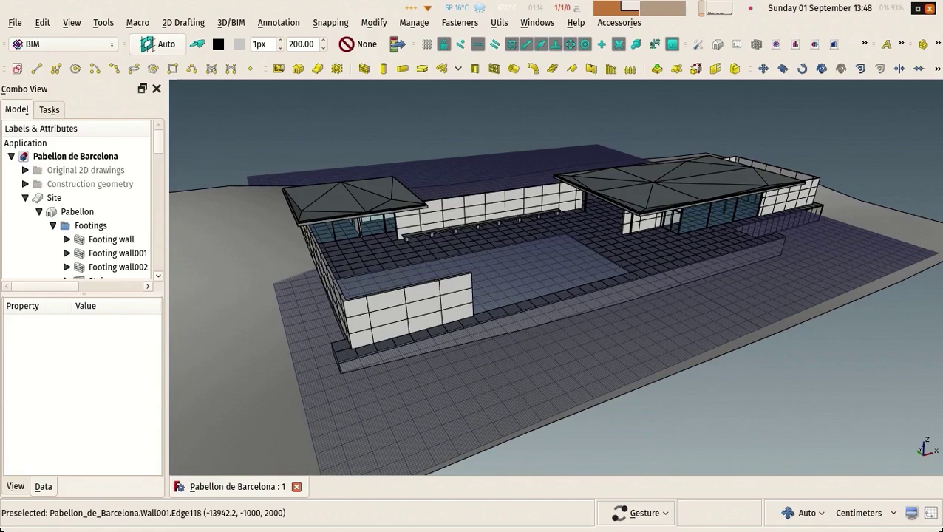
Switch to Firefox and open the raw view of the FreeCAD importer gist script
key(alt+Tab)
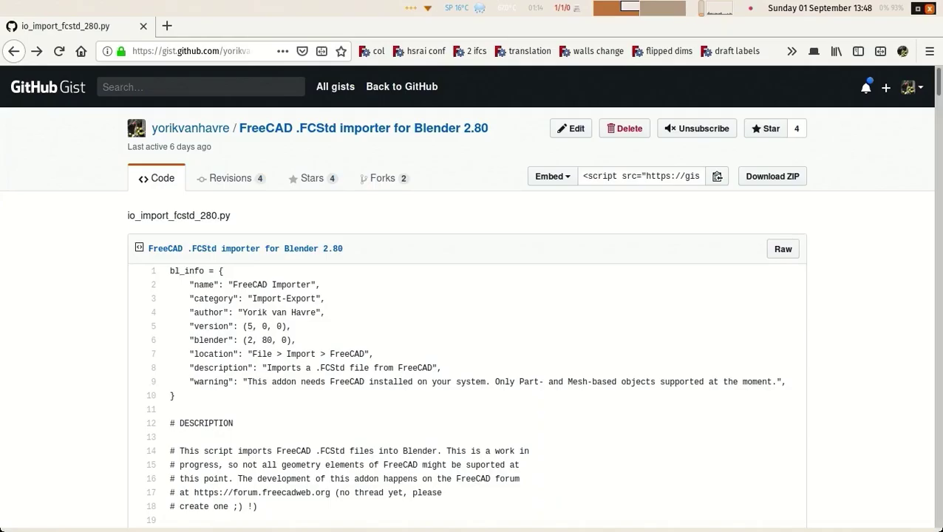
scroll(125, 255, down, 13)
scroll(107, 368, up, 15)
click(782, 251)
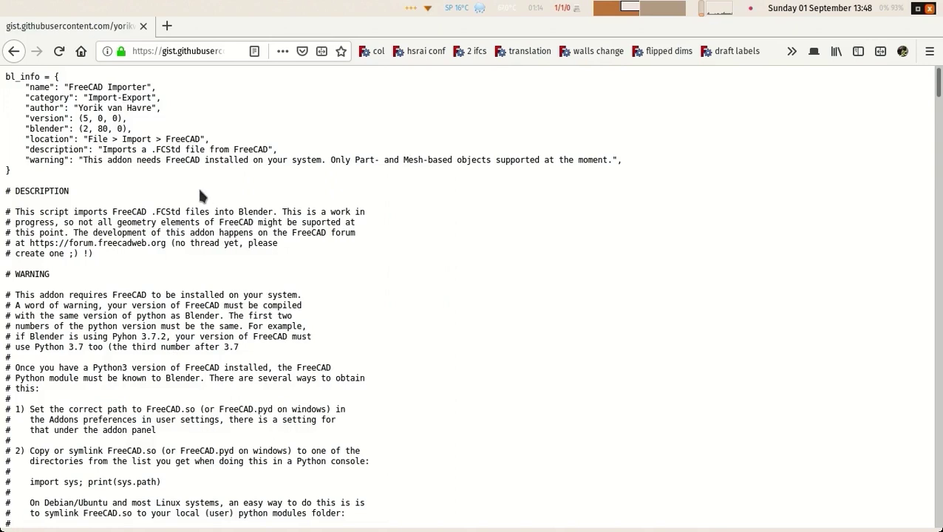
Save the raw script page as FreeCAD_importer.py in the home folder
right_click(200, 192)
click(246, 225)
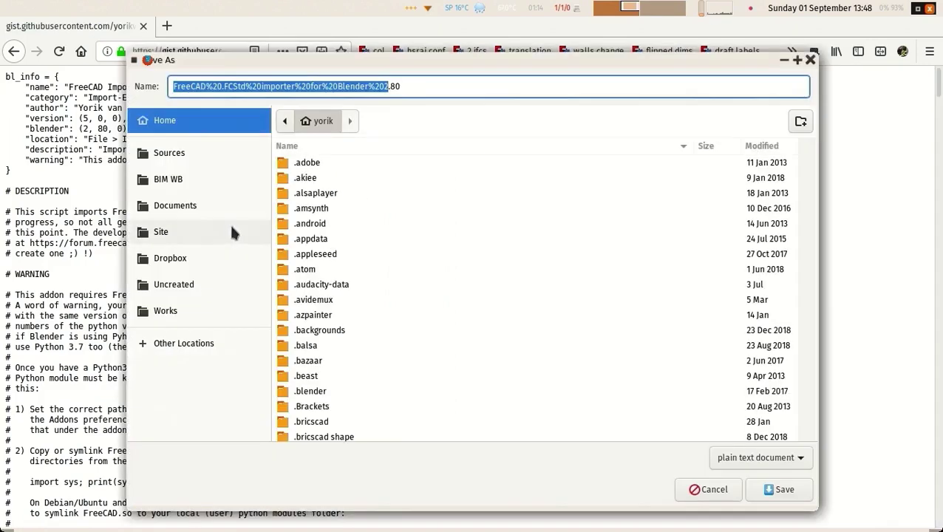
key(ctrl+h)
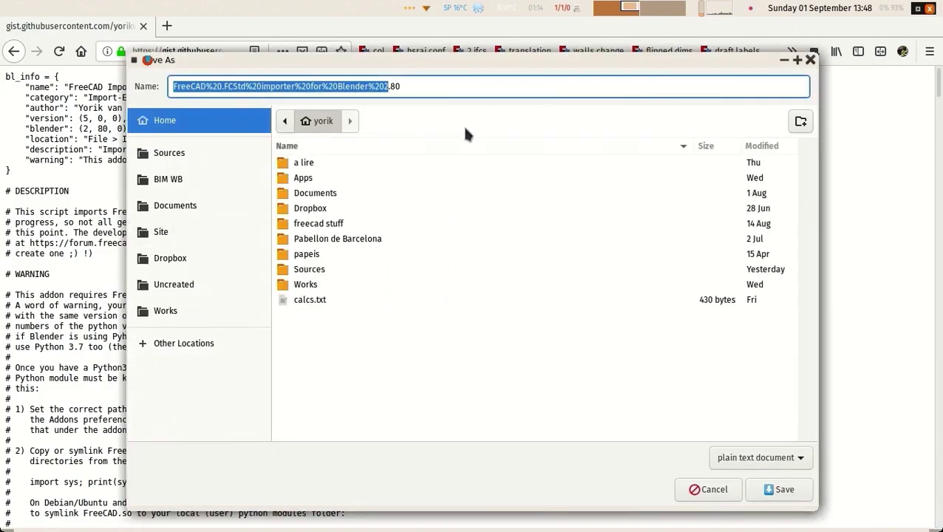
drag(425, 92, 169, 87)
text(FreeCAD_importer.py)
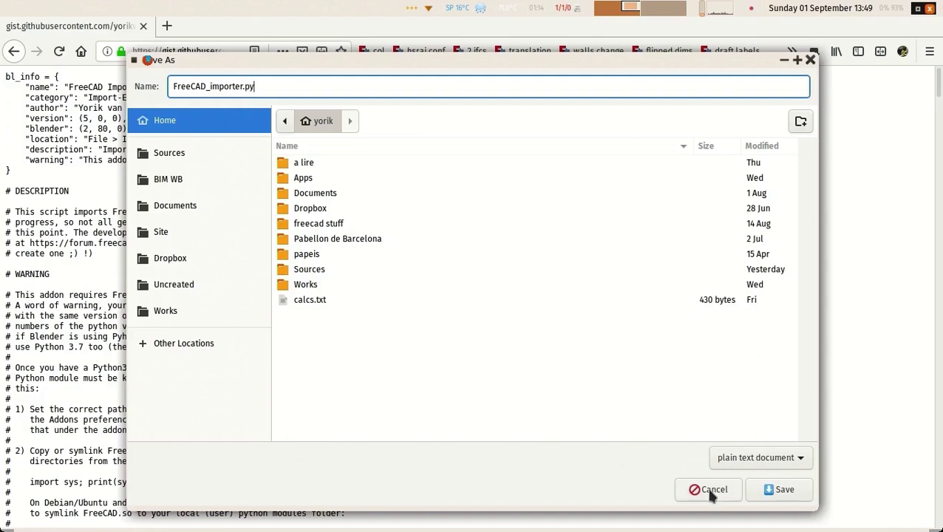
click(782, 490)
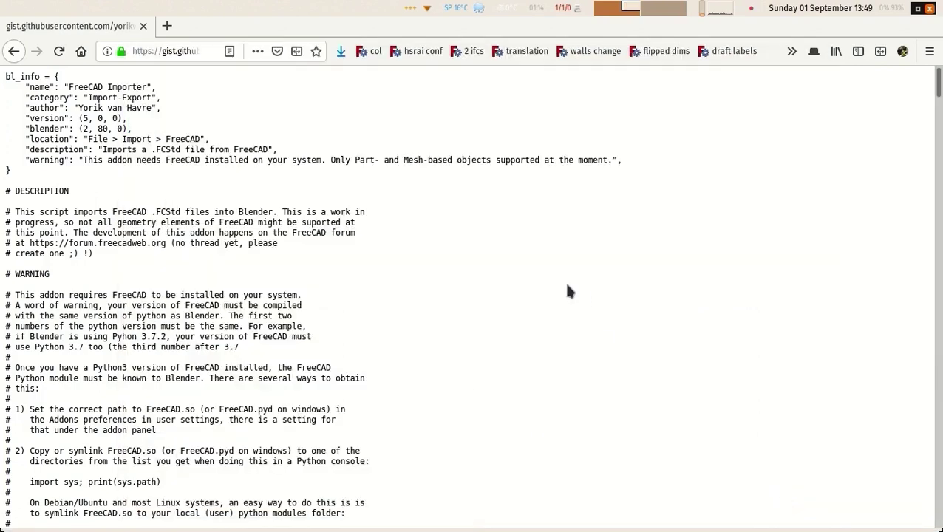
Return to the gist page showing the io_import_fcstd_280.py script
click(14, 53)
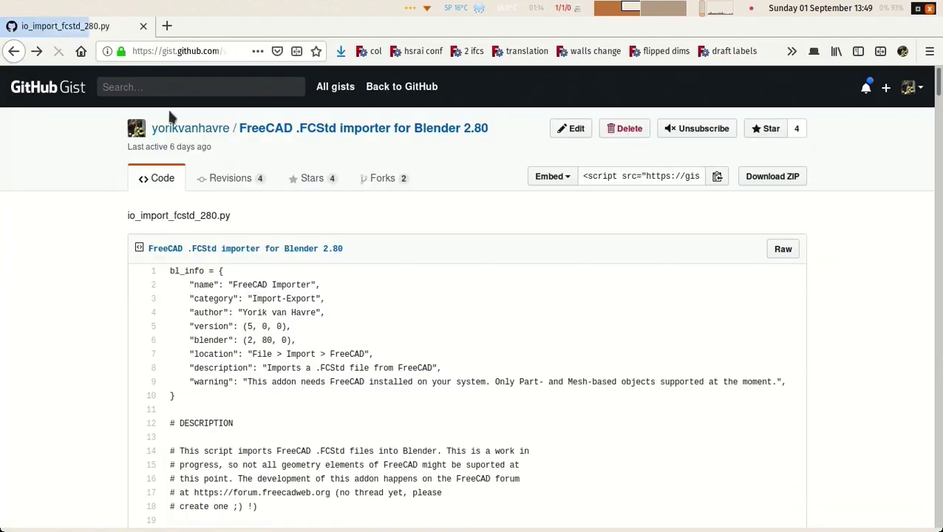
triple_click(136, 215)
click(80, 297)
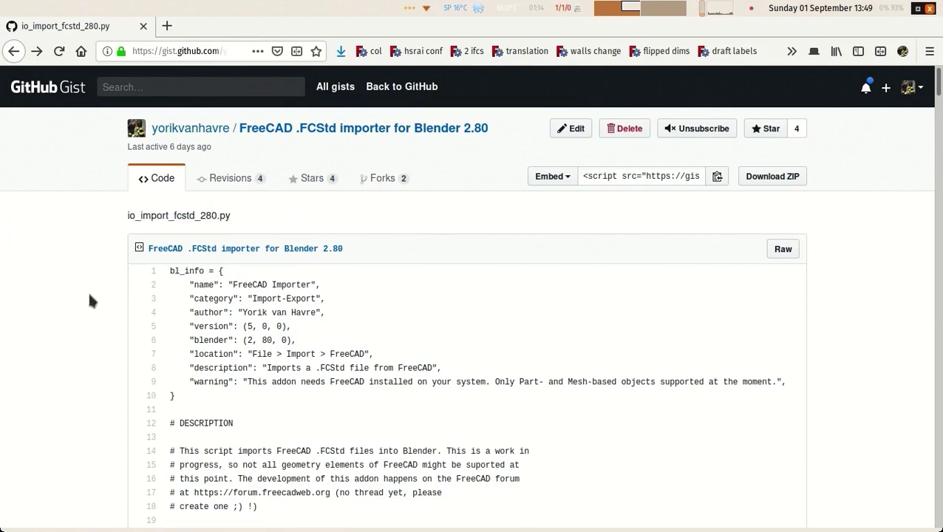
Open Caja on the home folder and go to the hidden .config folder
key(super+e)
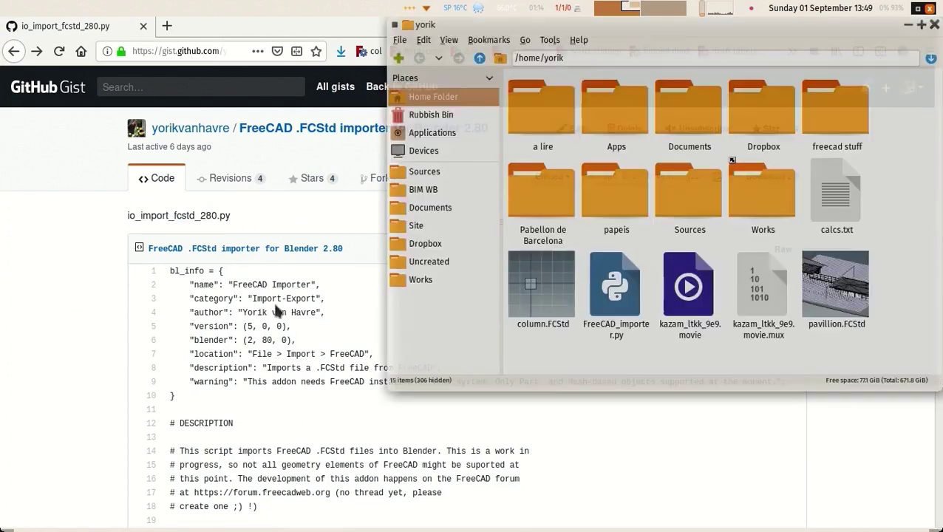
alt+drag(485, 351, 205, 350)
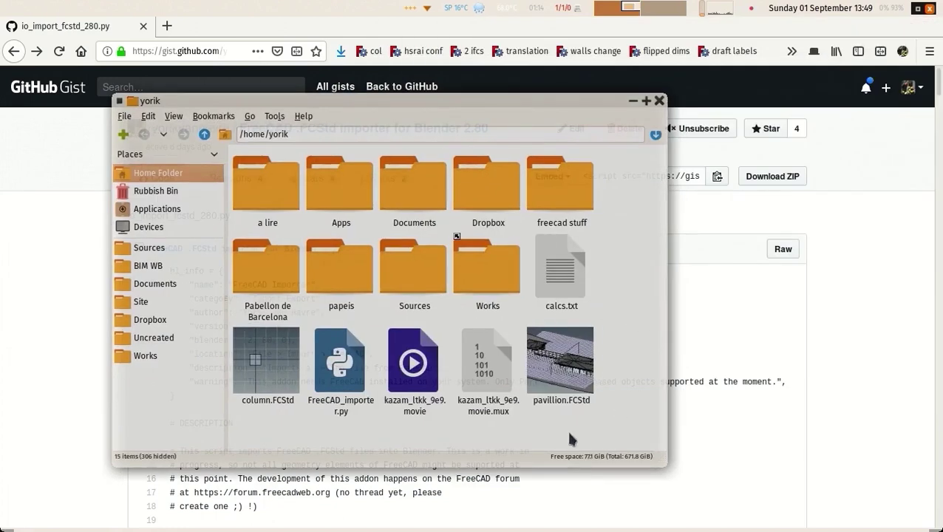
drag(342, 361, 321, 427)
click(305, 131)
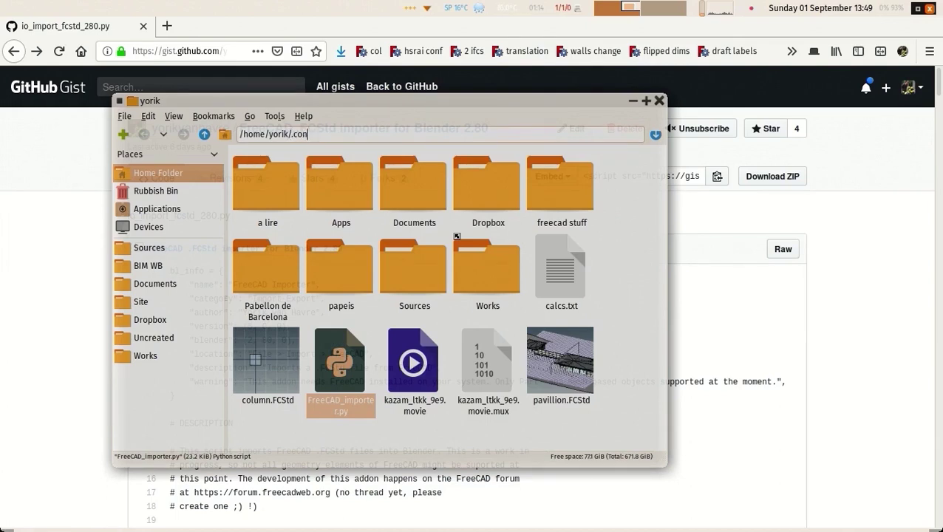
key(Return)
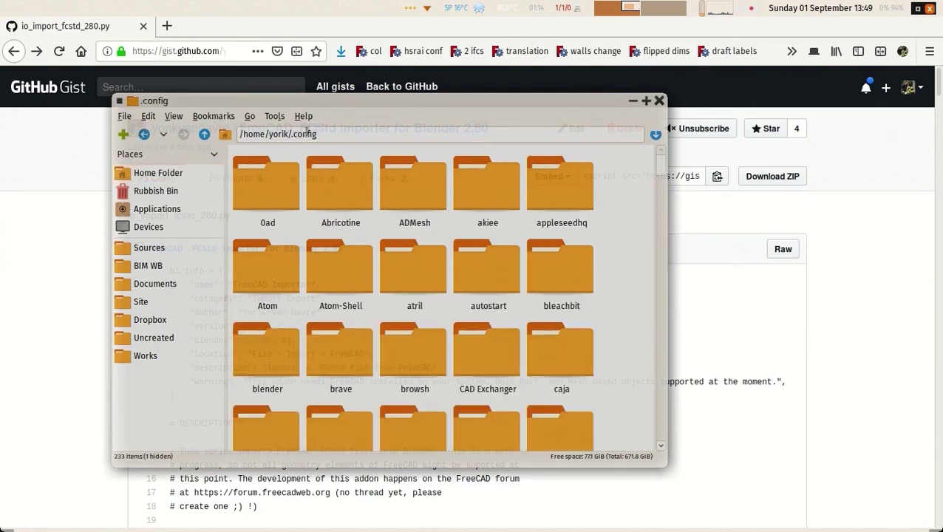
Browse into blender/2.81/scripts/addons, where io_import_fcstd.py is installed
scroll(639, 255, down, 1)
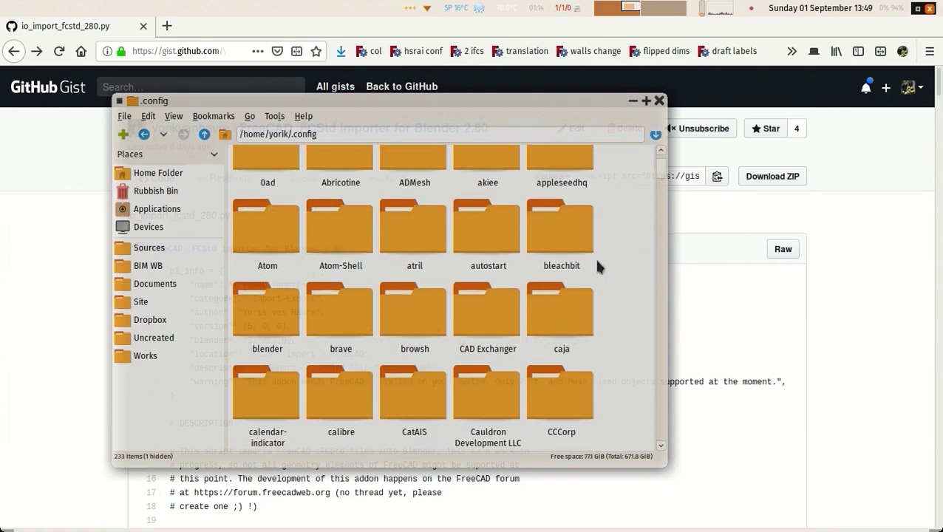
double_click(266, 314)
double_click(426, 188)
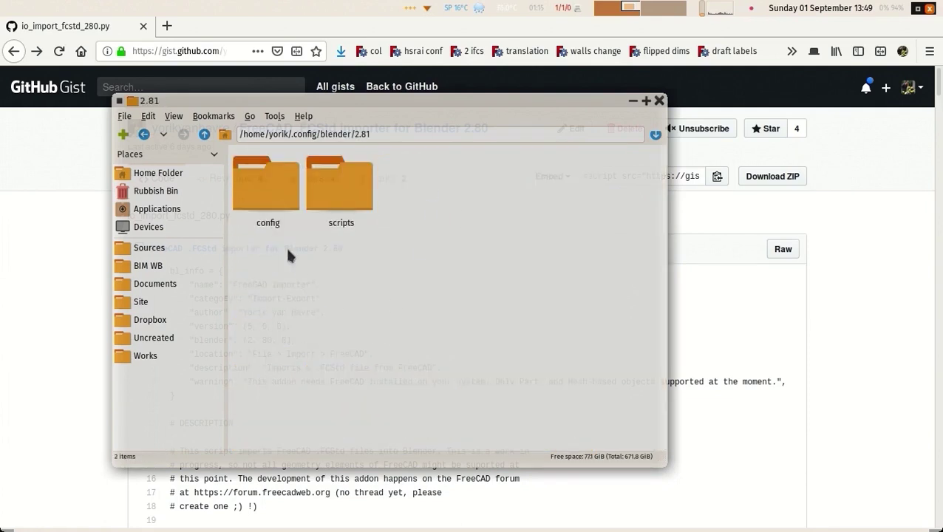
double_click(327, 198)
double_click(260, 178)
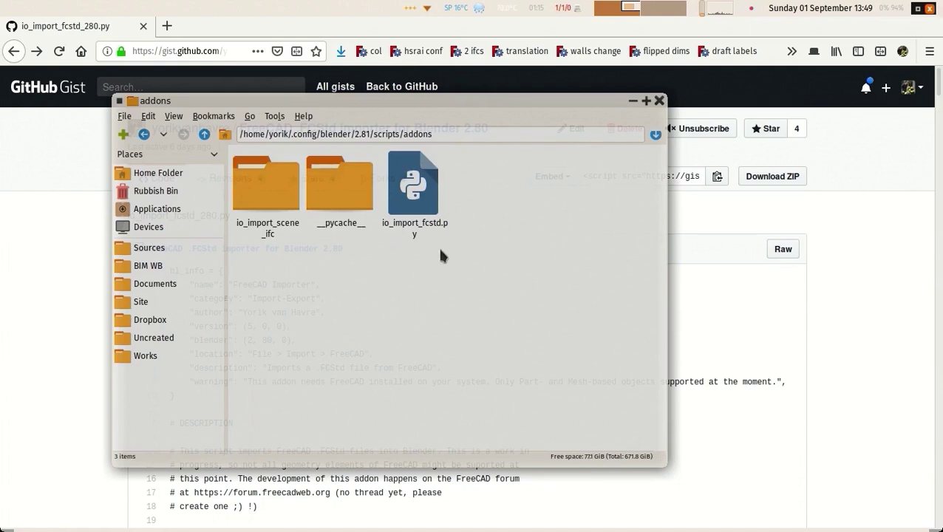
Check the addons folder without pasting anything, then switch to Blender
right_click(367, 279)
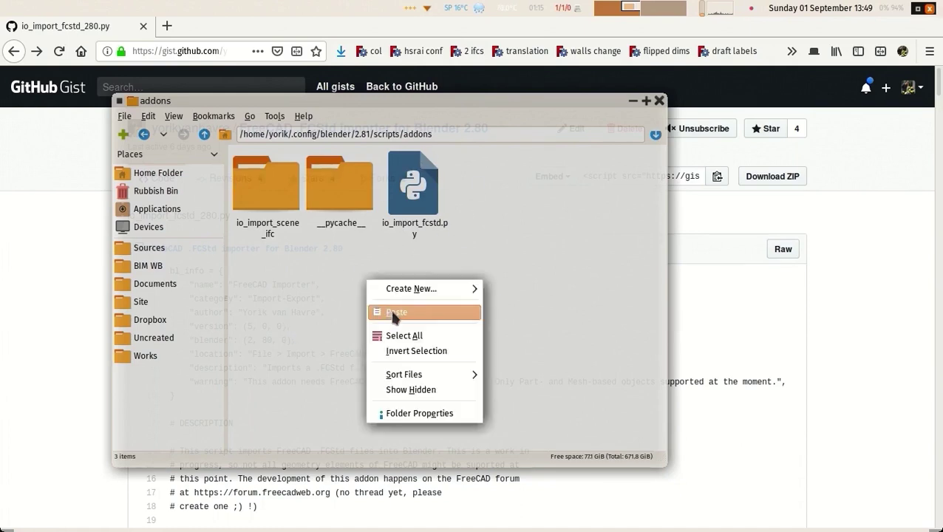
click(491, 232)
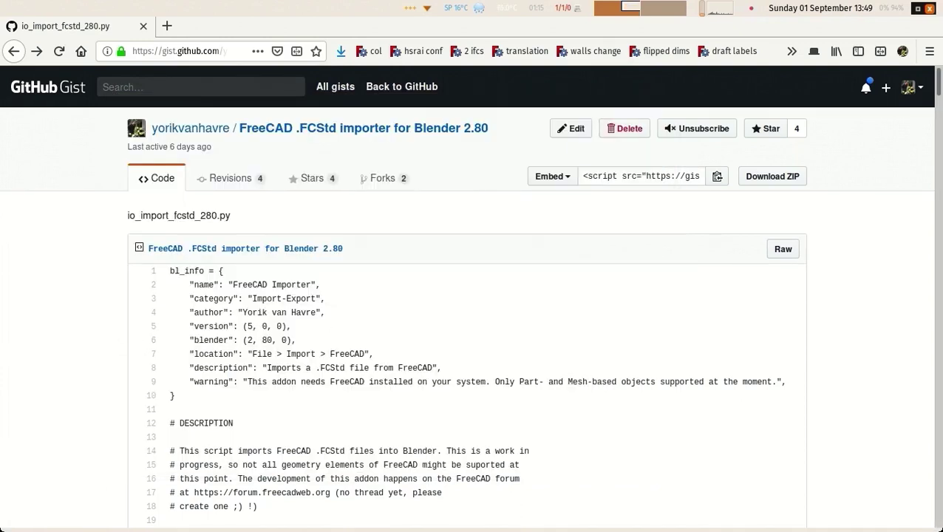
key(alt+Tab)
Try the Blender Light theme preset from Preferences > Themes
click(345, 170)
middle_drag(336, 171, 311, 201)
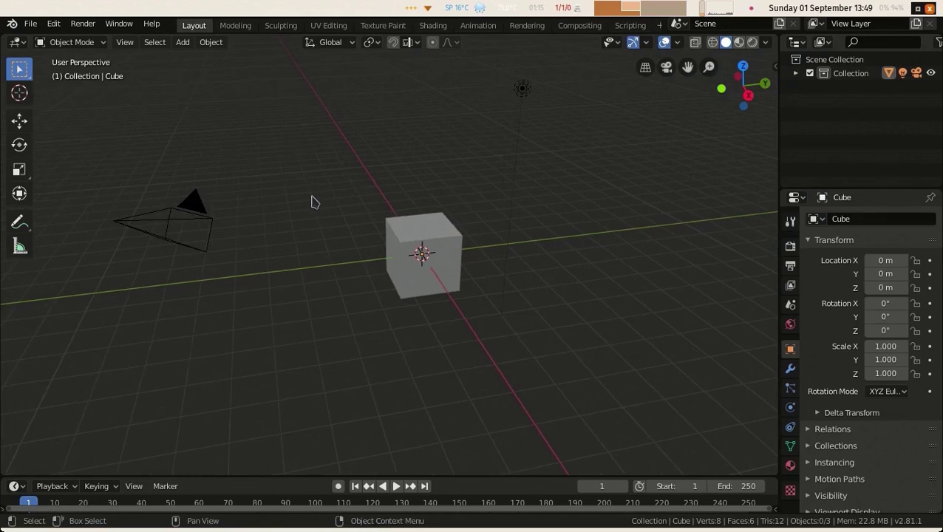
middle_drag(293, 183, 357, 176)
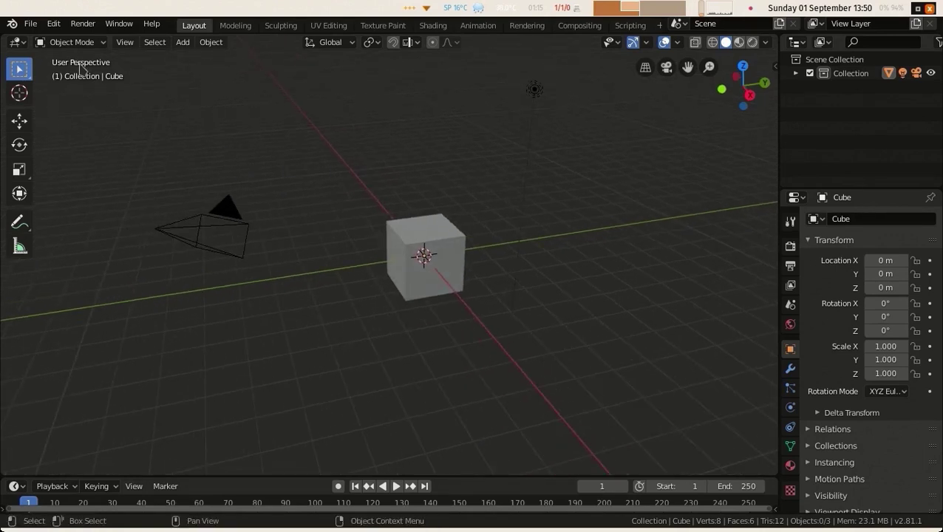
click(53, 24)
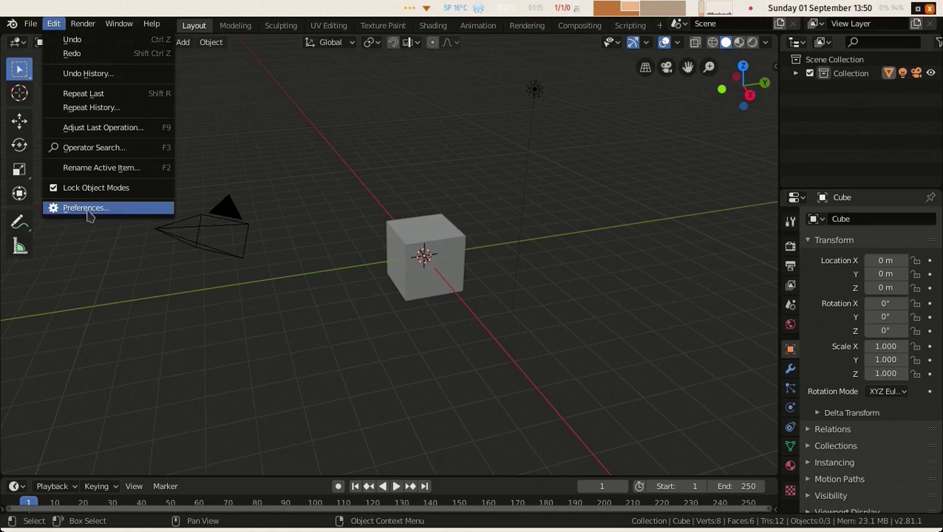
click(87, 211)
click(56, 108)
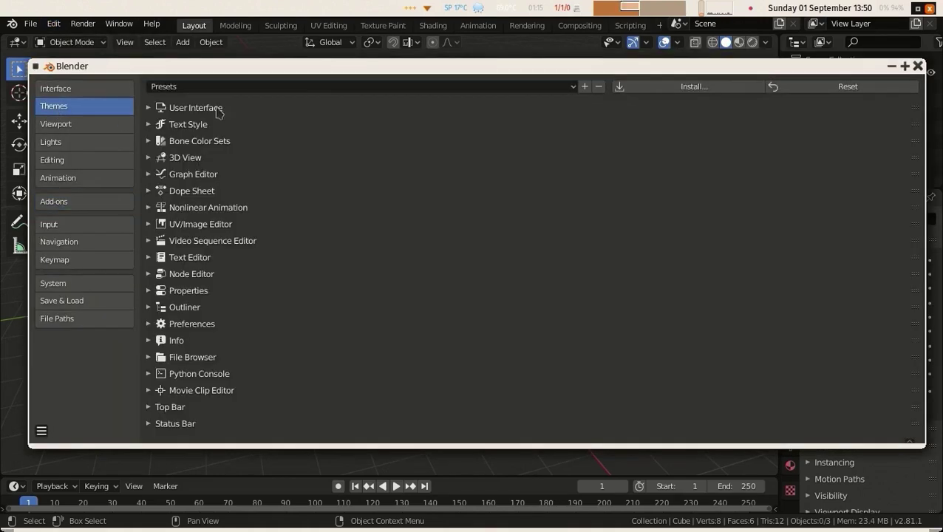
click(288, 94)
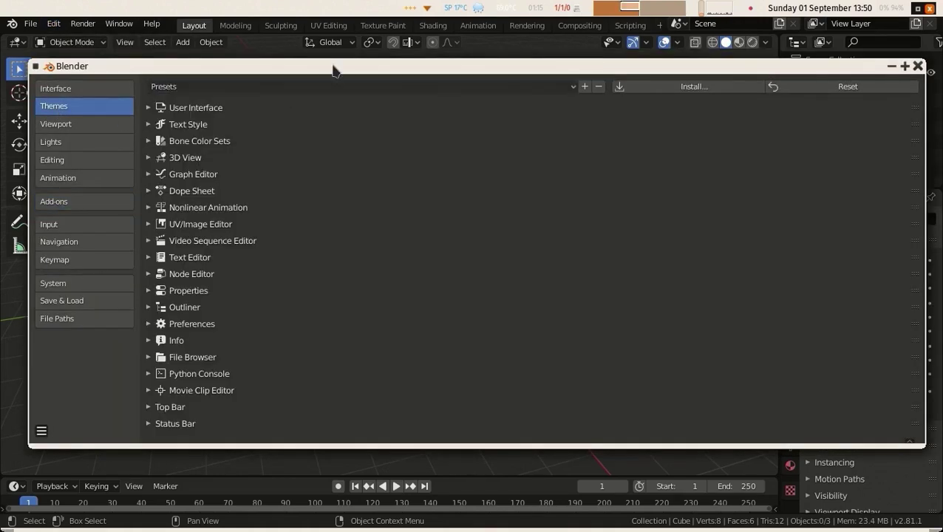
click(329, 88)
click(295, 116)
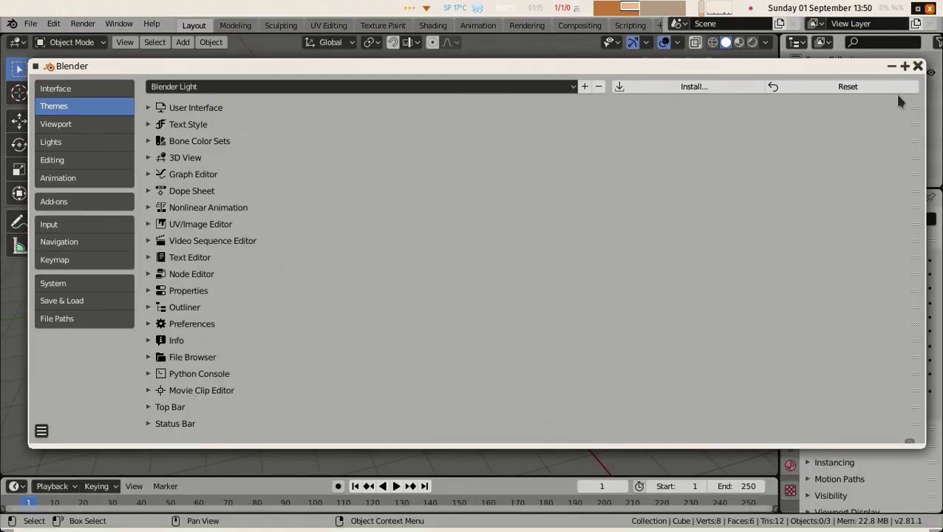
click(916, 65)
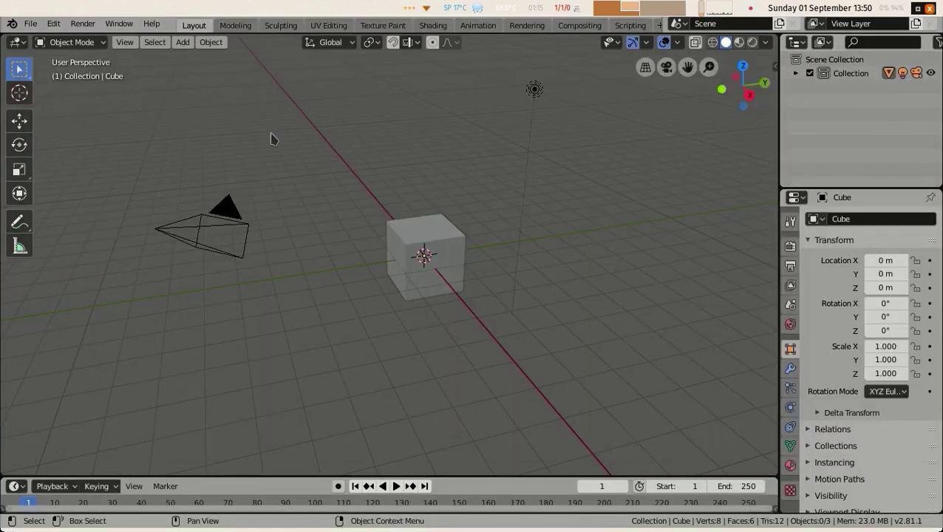
Switch the theme back to the Blender Dark preset and close Preferences
click(53, 23)
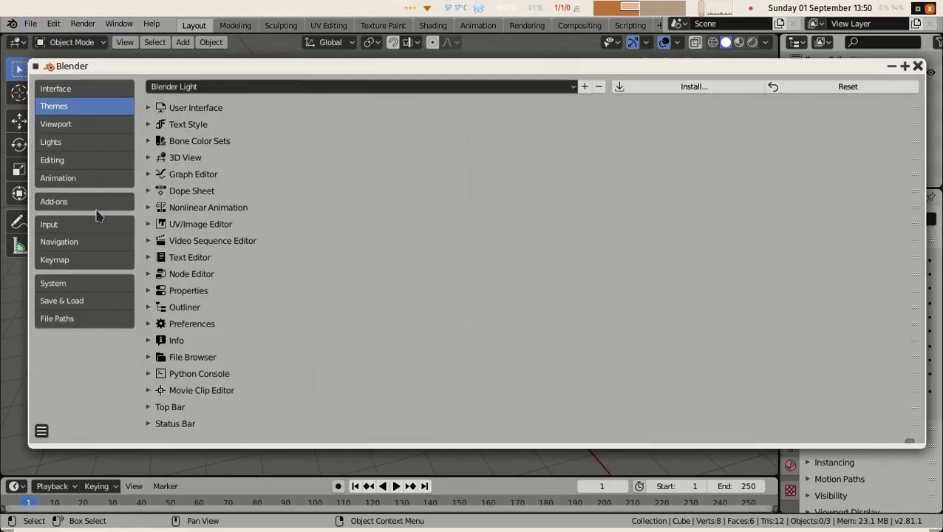
click(196, 87)
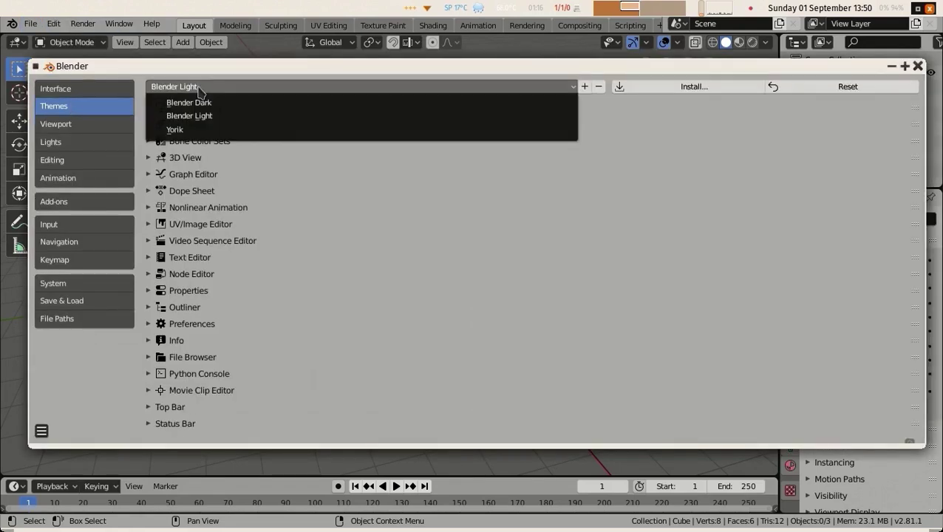
click(198, 107)
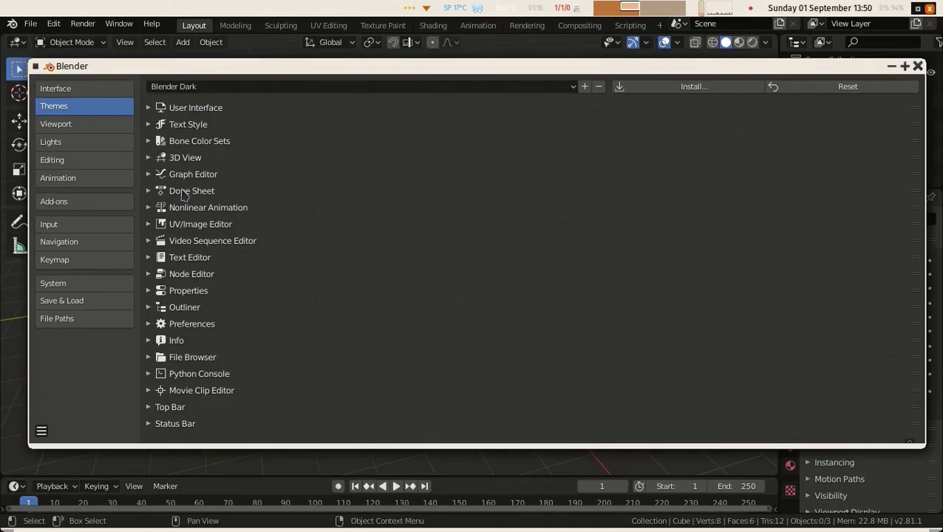
click(149, 191)
click(149, 191)
click(150, 158)
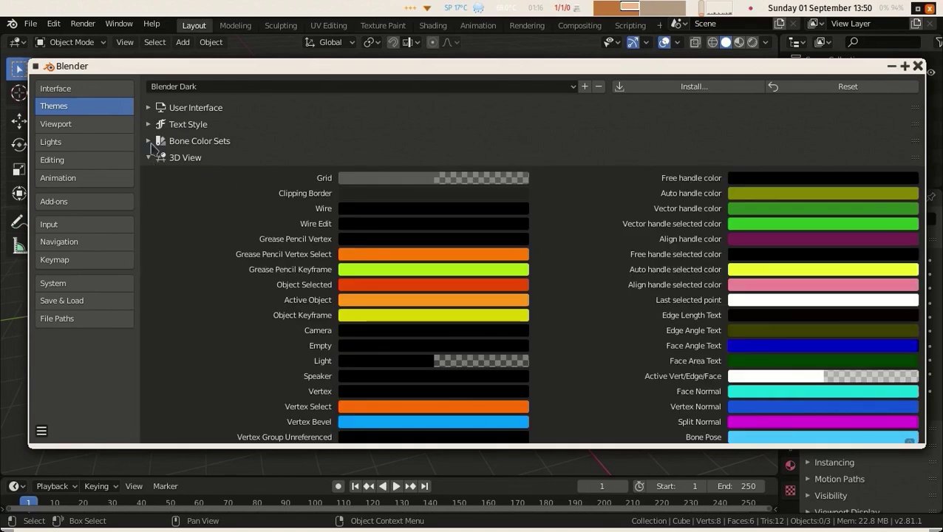
click(150, 158)
click(916, 66)
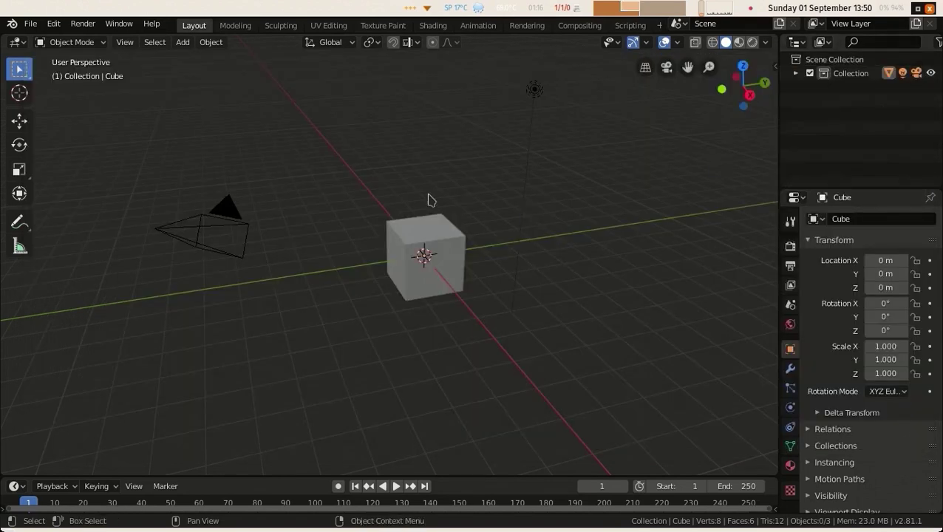
middle_drag(381, 149, 398, 161)
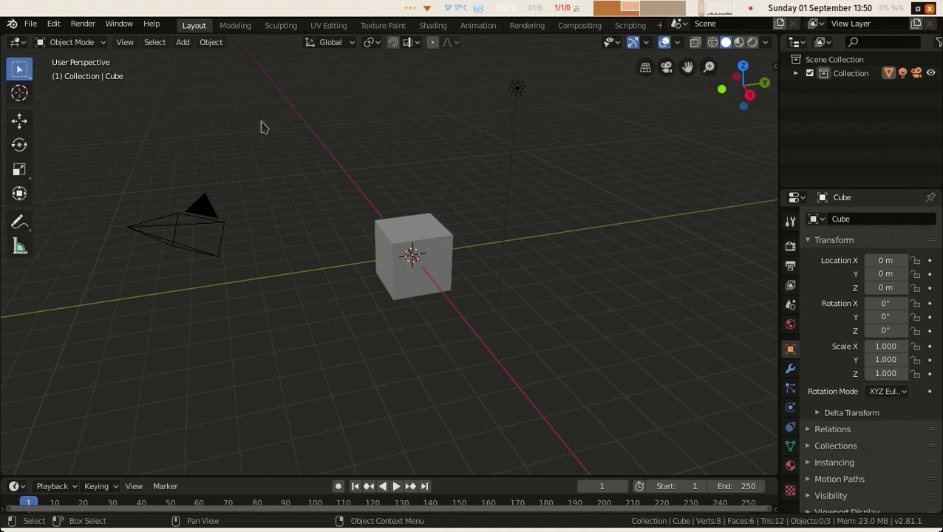
middle_drag(169, 80, 249, 160)
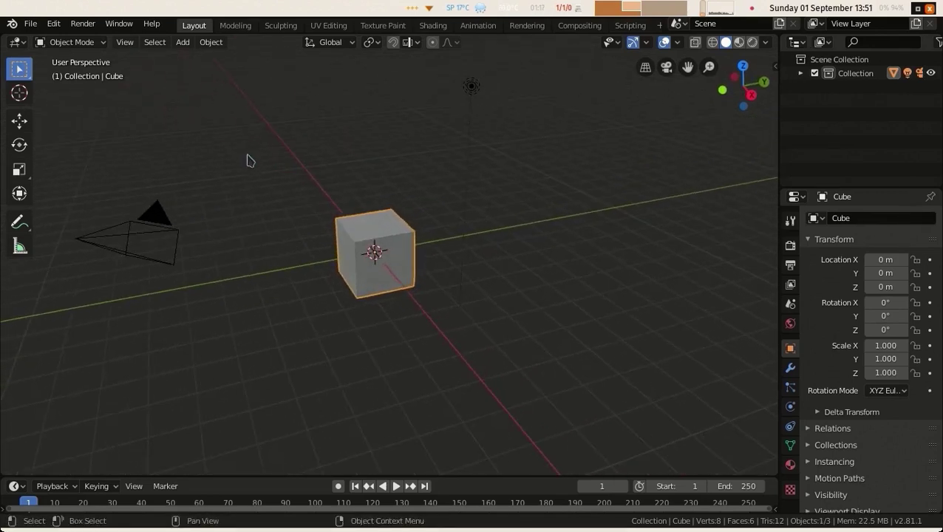
In Preferences > Add-ons, re-enable and expand FreeCAD Importer, then browse for its FreeCAD.so path
click(54, 28)
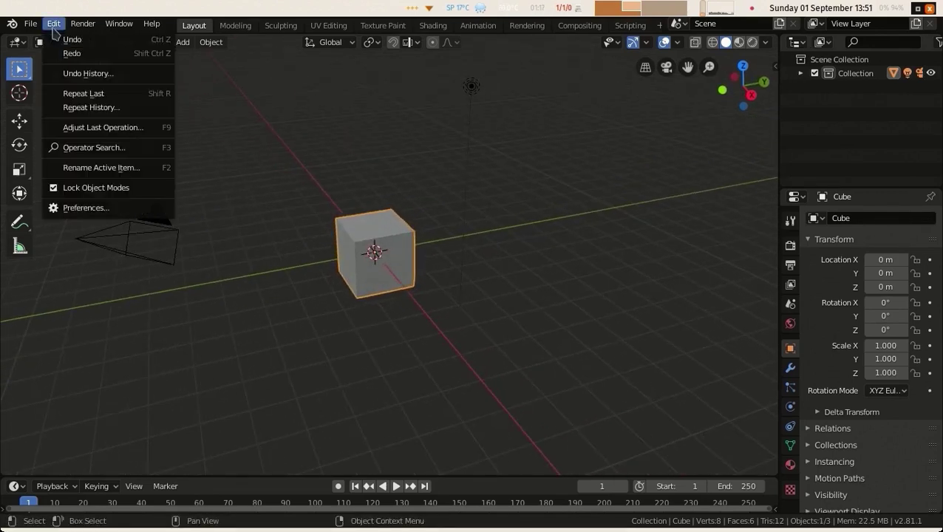
click(72, 208)
scroll(400, 228, down, 8)
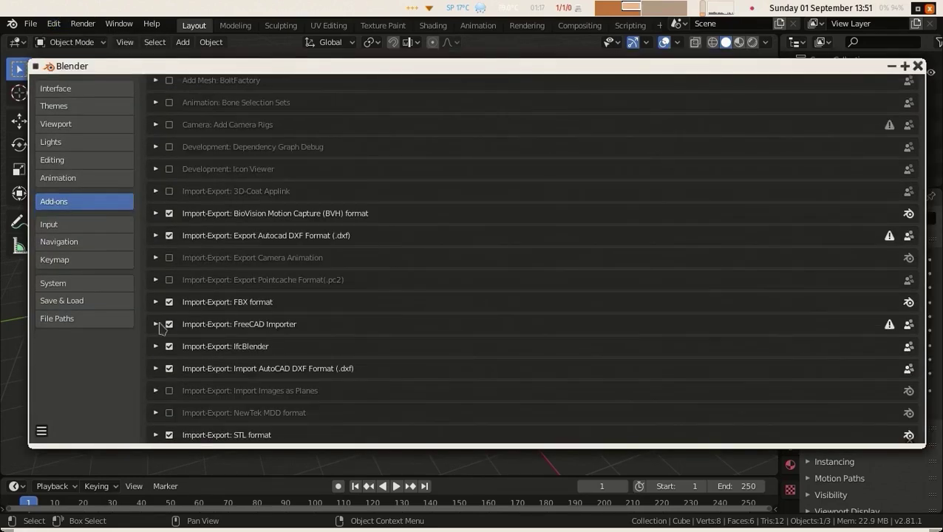
click(172, 328)
click(169, 327)
click(156, 326)
scroll(411, 297, down, 6)
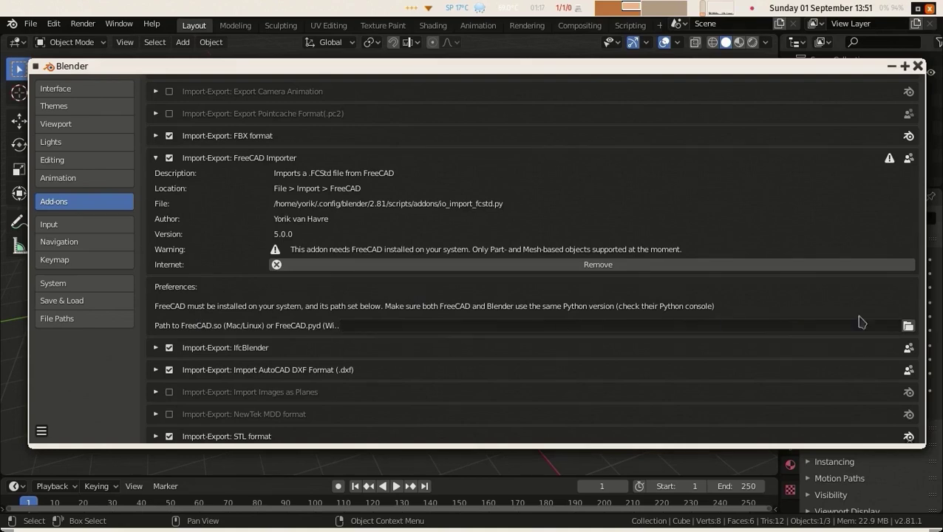
click(908, 326)
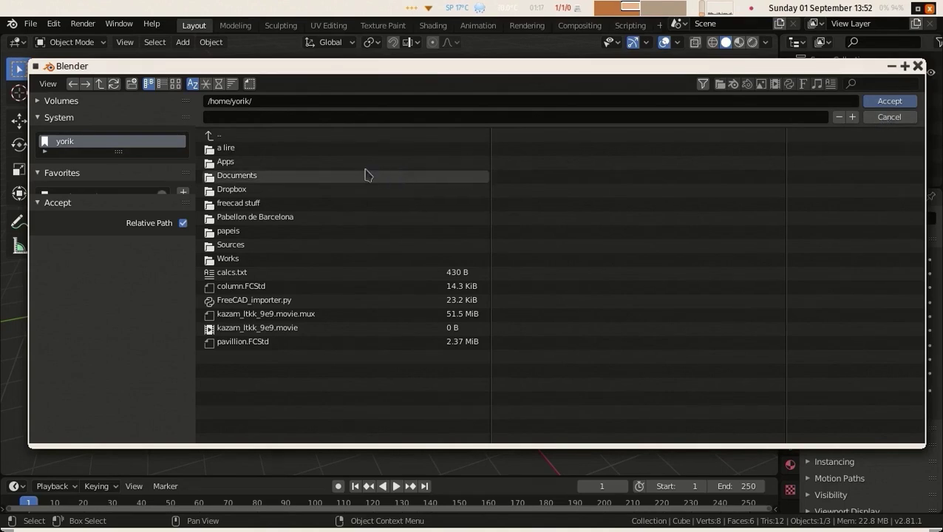
Locate FreeCAD.so in Apps/FreeCAD/lib, then close the file browser and Preferences
double_click(231, 161)
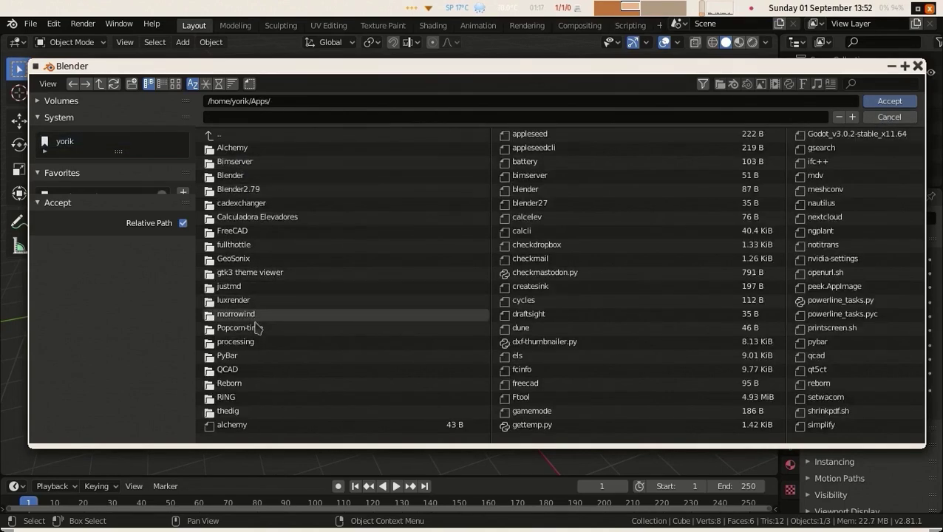
double_click(255, 232)
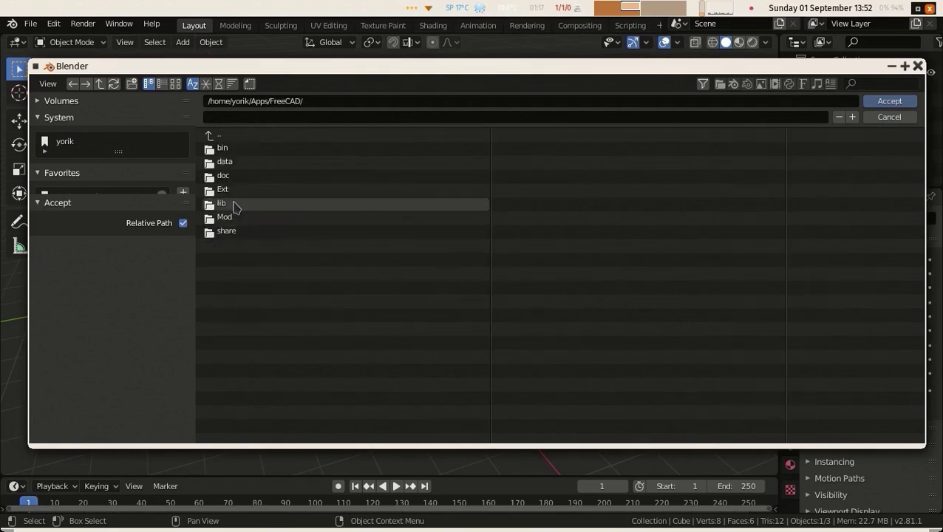
double_click(235, 203)
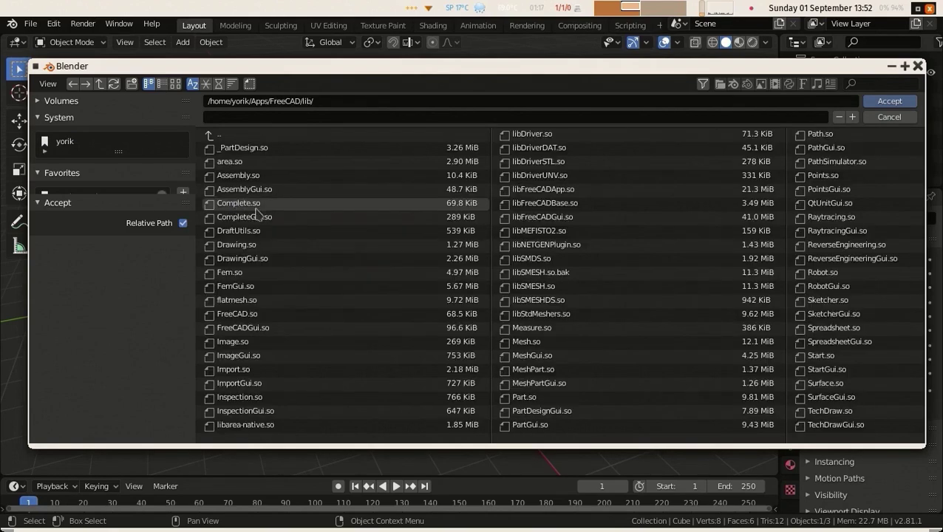
click(263, 316)
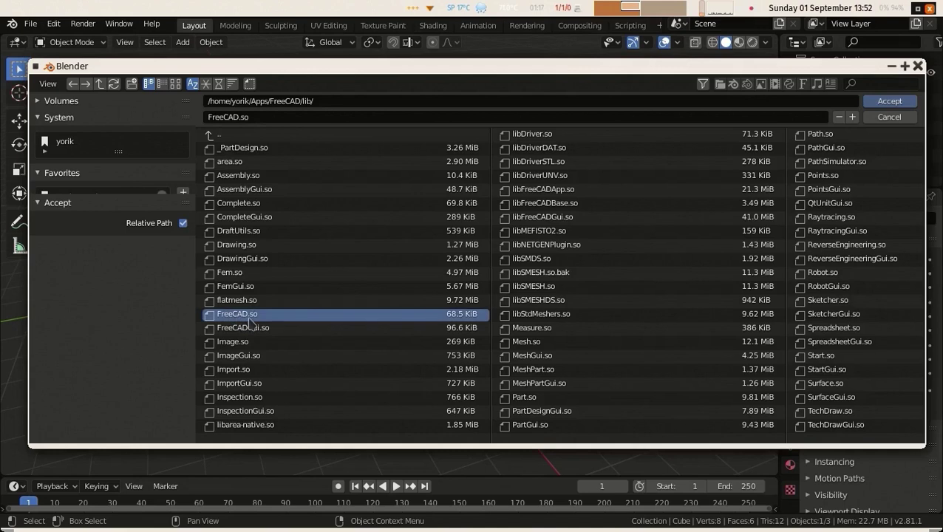
click(881, 118)
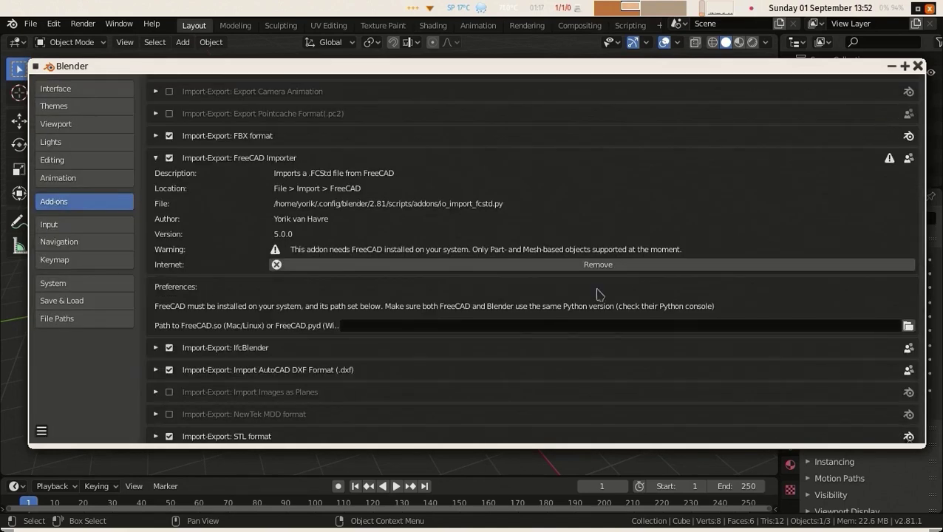
click(916, 67)
Import Pabellon de Barcelona.FCStd through File > Import > FreeCAD (.FCStd)
click(249, 166)
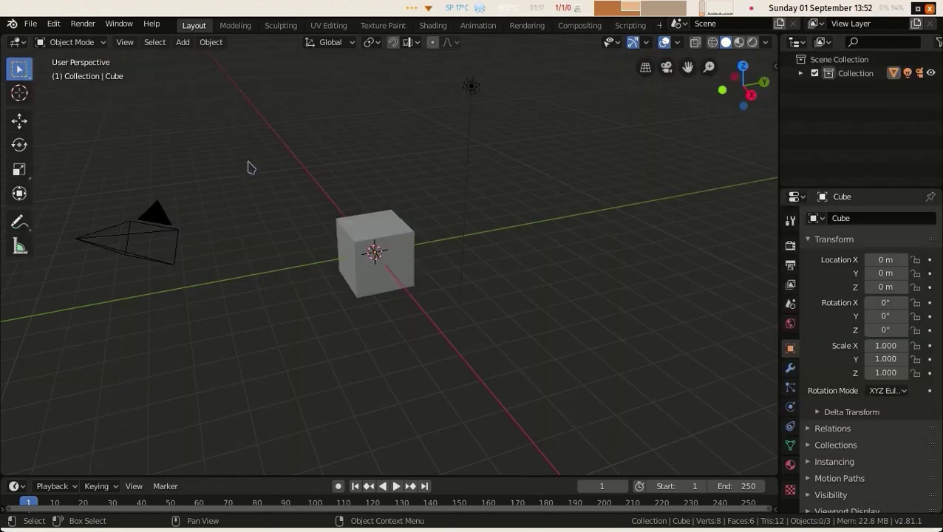
click(30, 23)
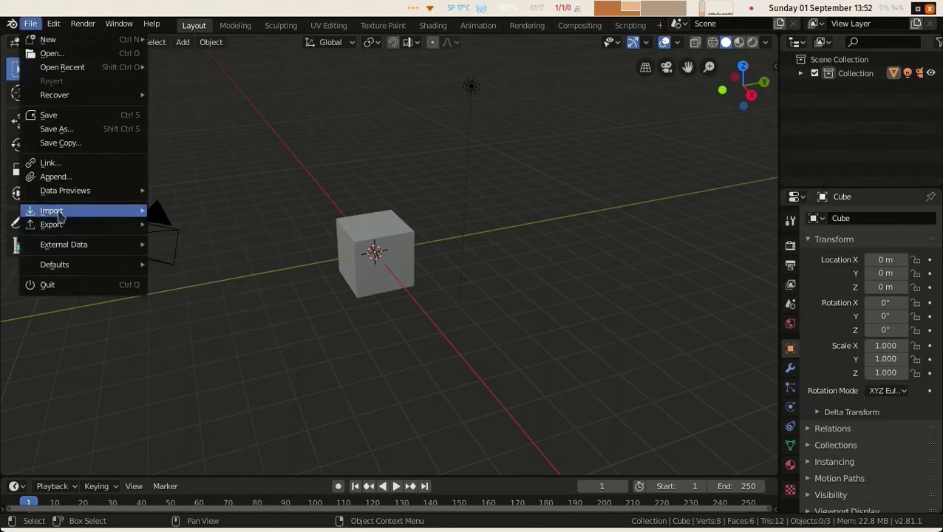
mouse_move(67, 214)
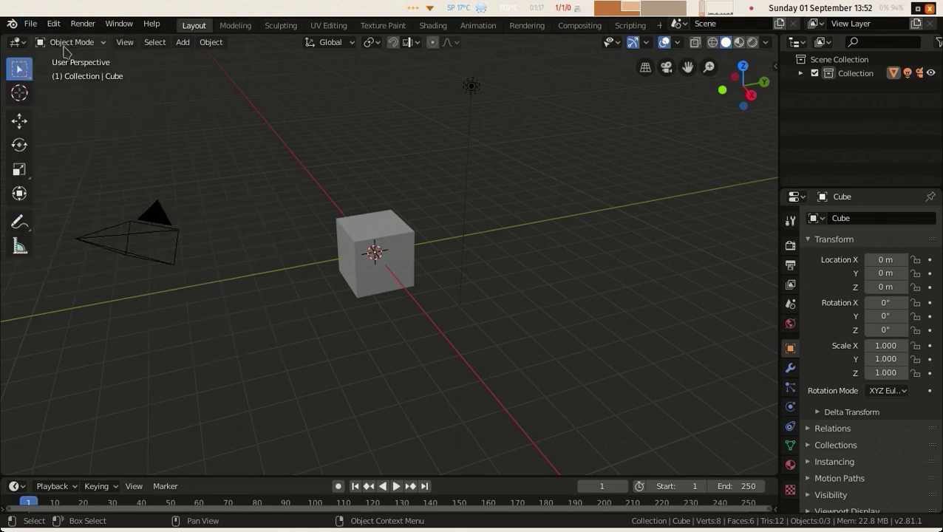
click(30, 23)
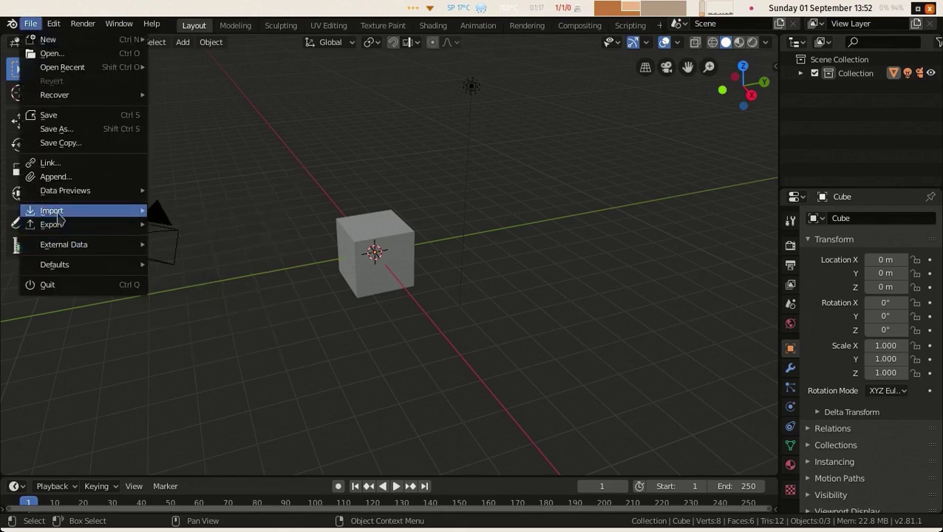
mouse_move(51, 211)
click(199, 348)
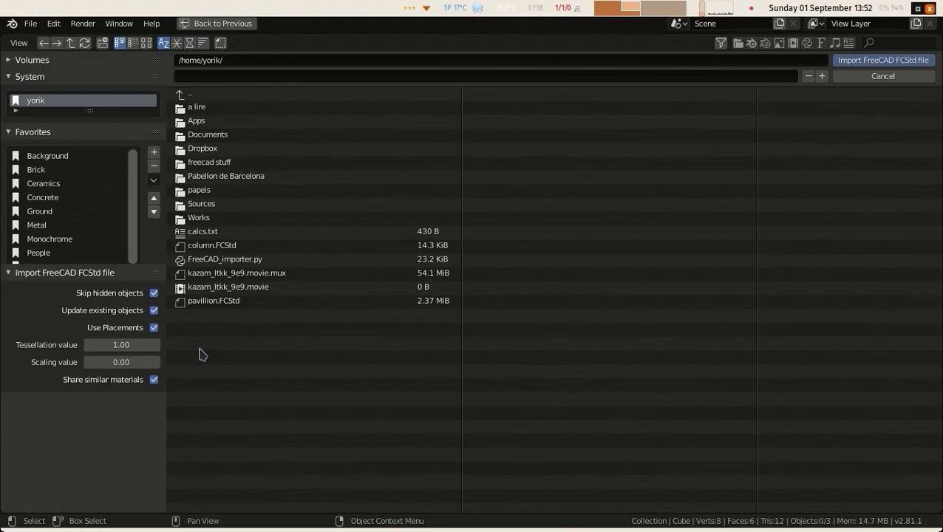
click(214, 177)
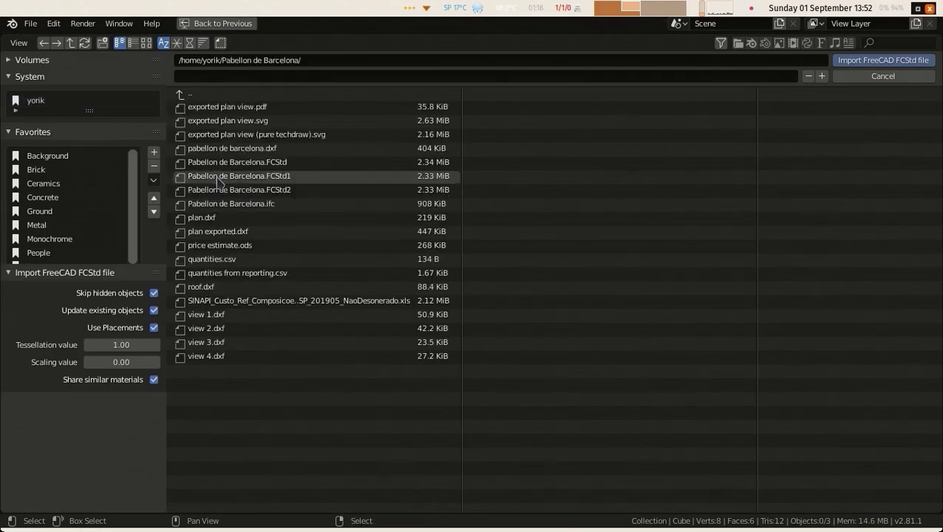
click(236, 163)
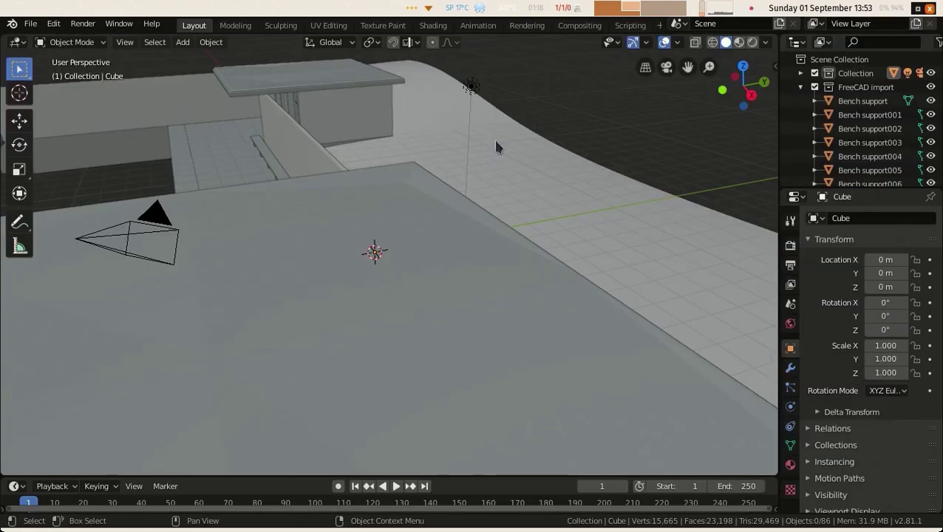
Delete the default cube from the scene
middle_drag(585, 223, 332, 148)
click(337, 108)
click(274, 146)
click(402, 316)
middle_drag(403, 316, 409, 306)
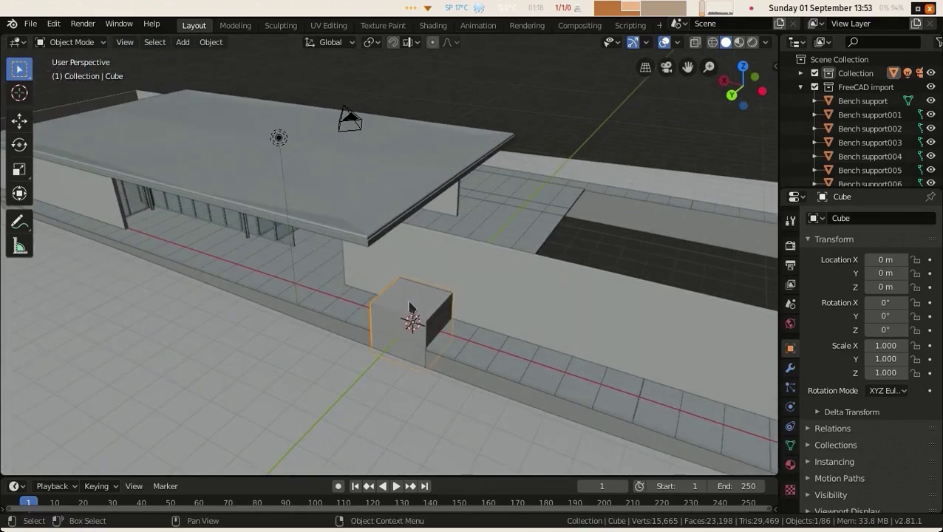
right_click(410, 306)
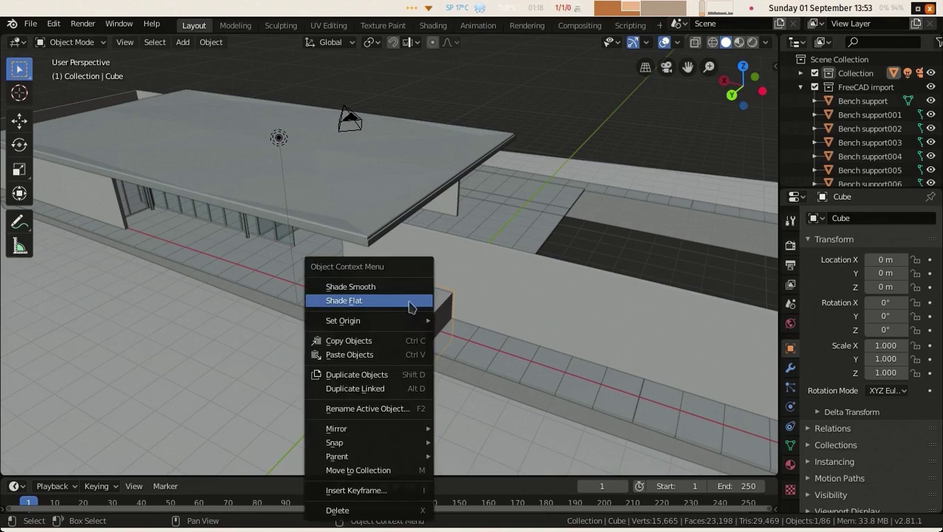
click(407, 510)
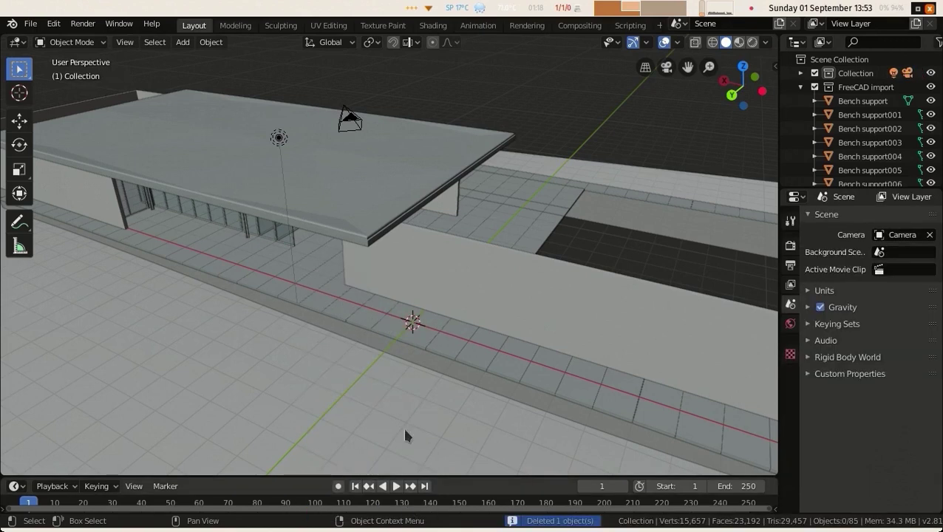
Delete the default camera and light, leaving only the imported pavilion
click(348, 124)
right_click(347, 124)
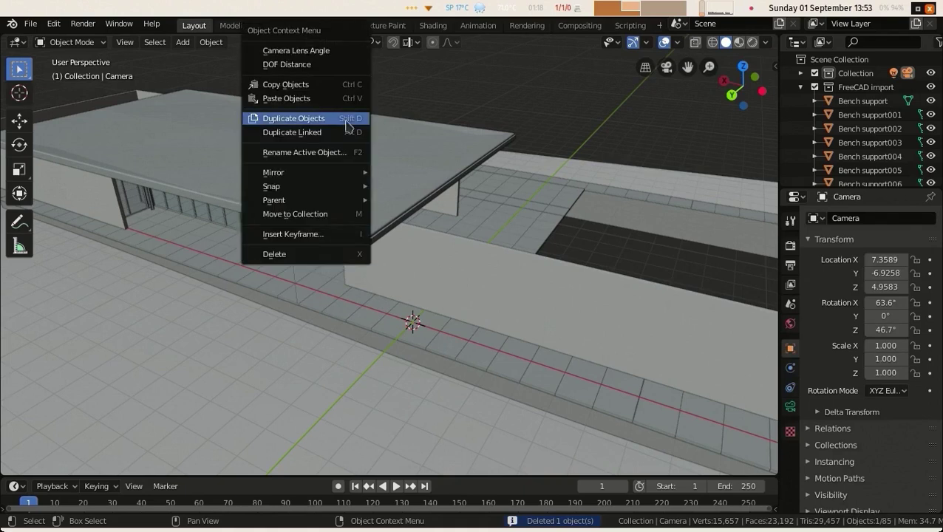
click(325, 253)
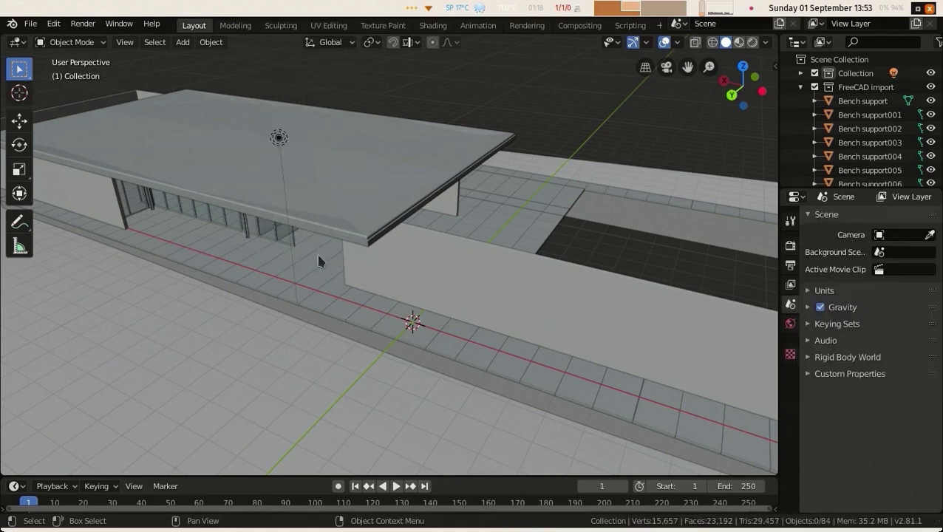
click(279, 137)
right_click(279, 138)
click(251, 256)
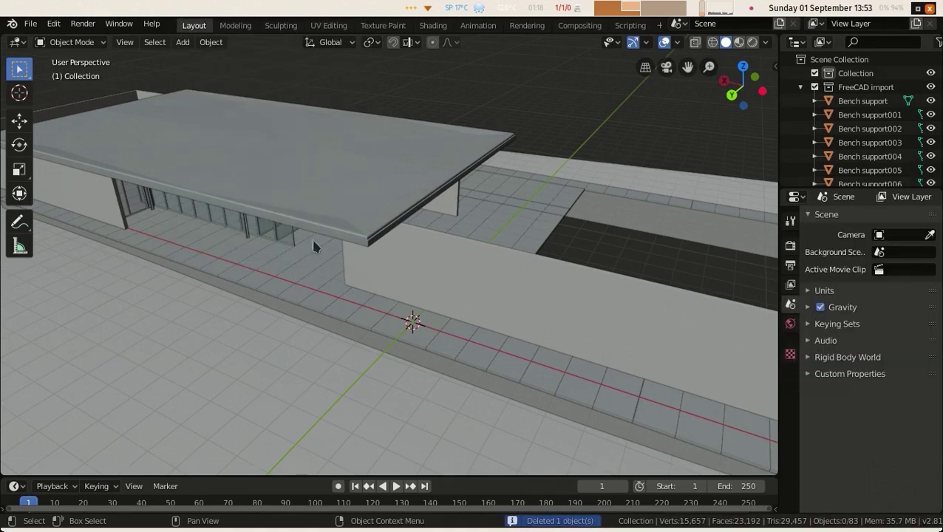
scroll(303, 227, down, 8)
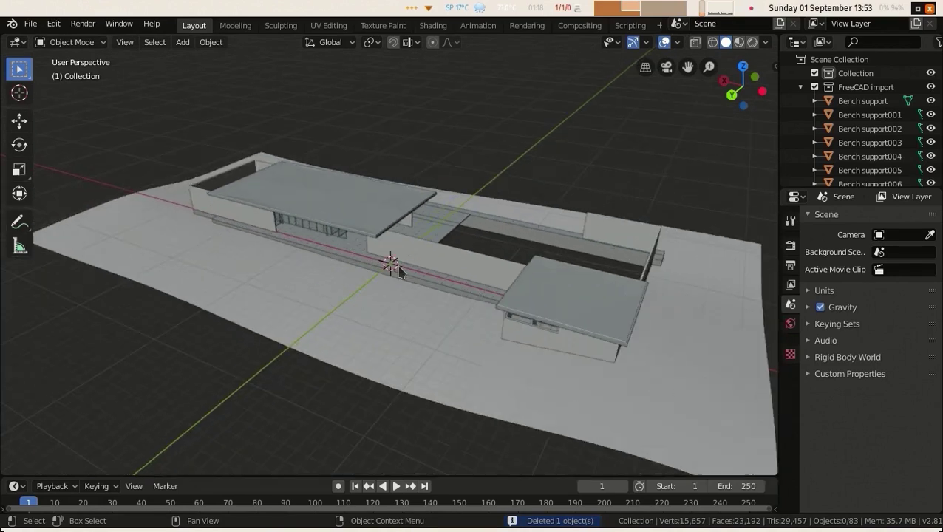
mouse_move(315, 243)
middle_down()
mouse_move(309, 213)
mouse_move(326, 246)
middle_up()
scroll(327, 245, up, 6)
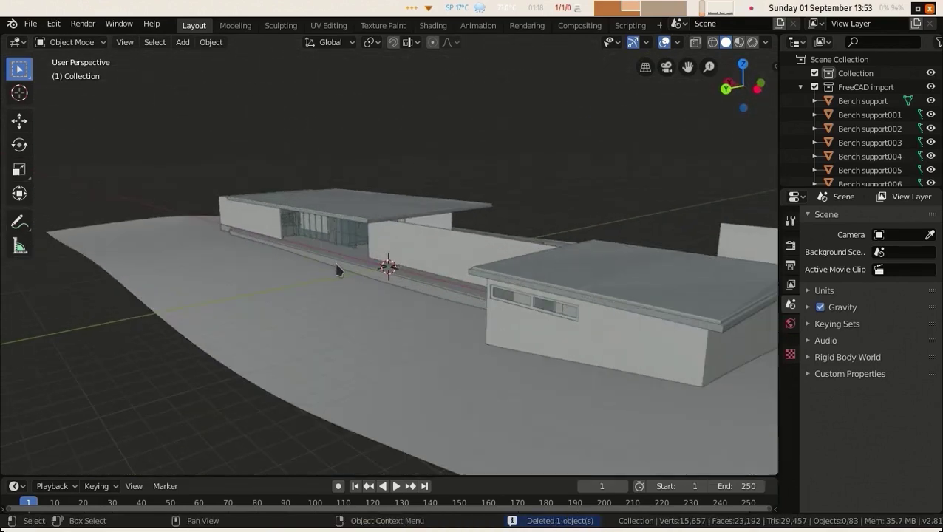
Collapse the FreeCAD import collection in the Outliner and toggle its visibility off and on
middle_drag(462, 294, 338, 274)
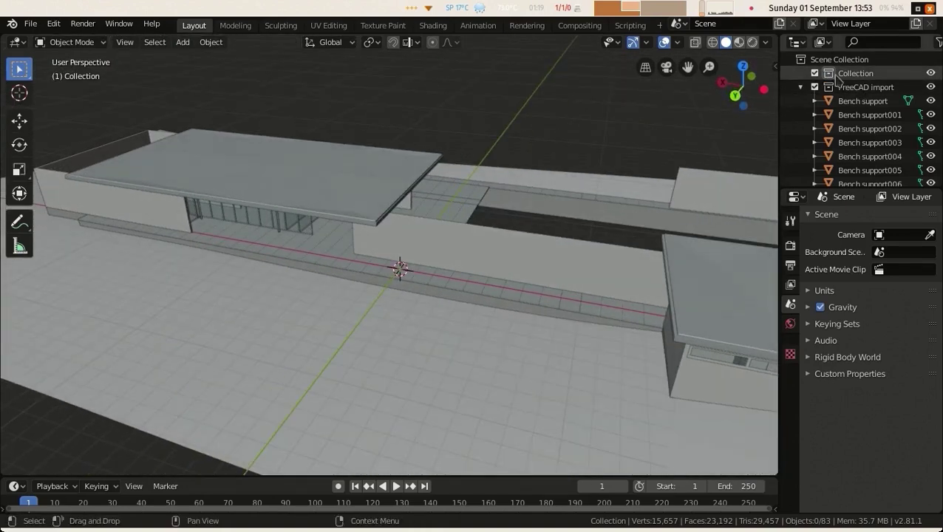
click(800, 87)
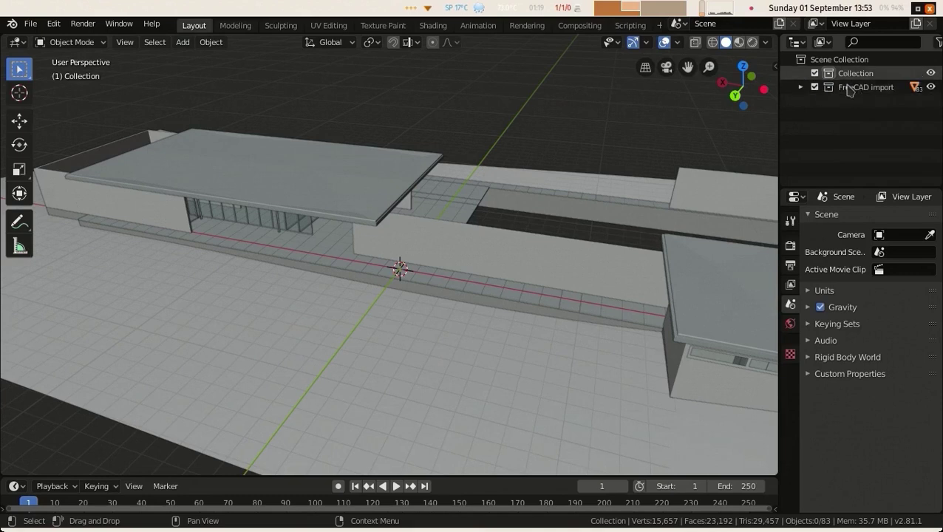
click(814, 87)
click(814, 87)
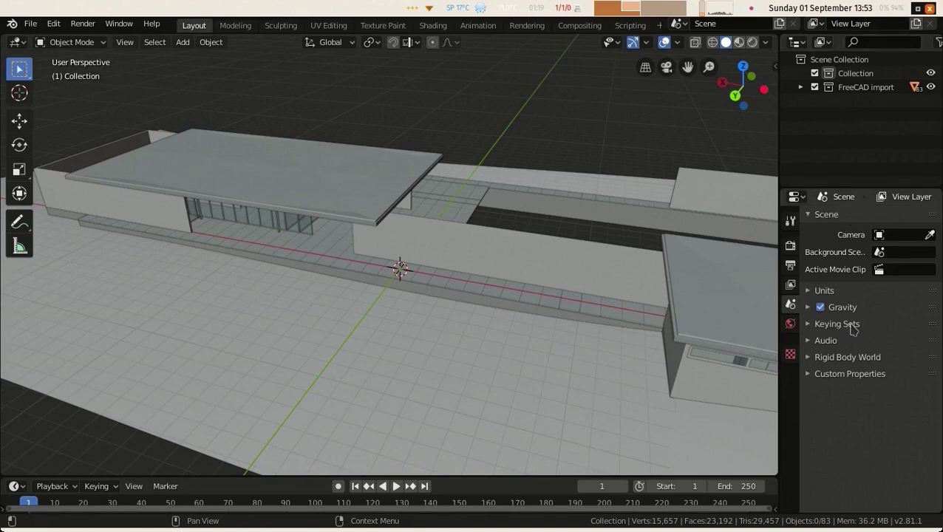
Check Footing wall001's properties in FreeCAD's Model tree, then return to Blender
key(alt+Tab)
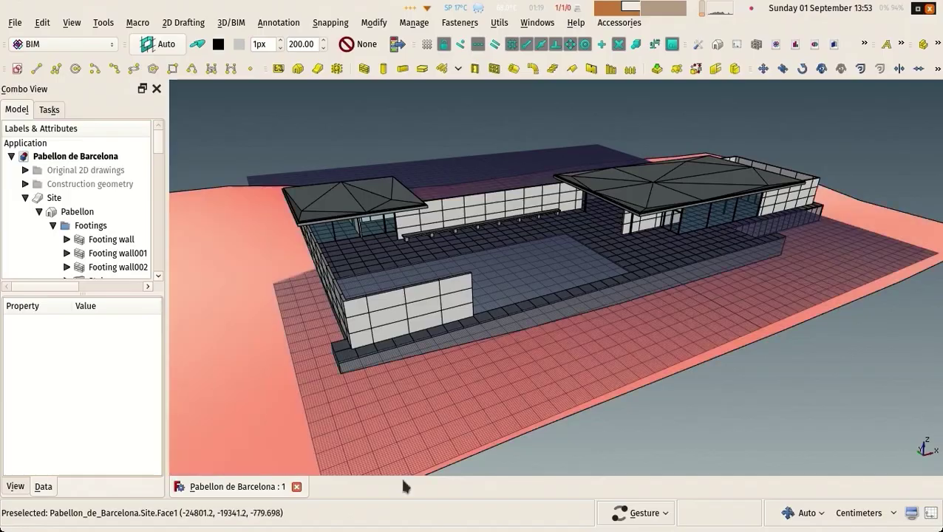
click(92, 254)
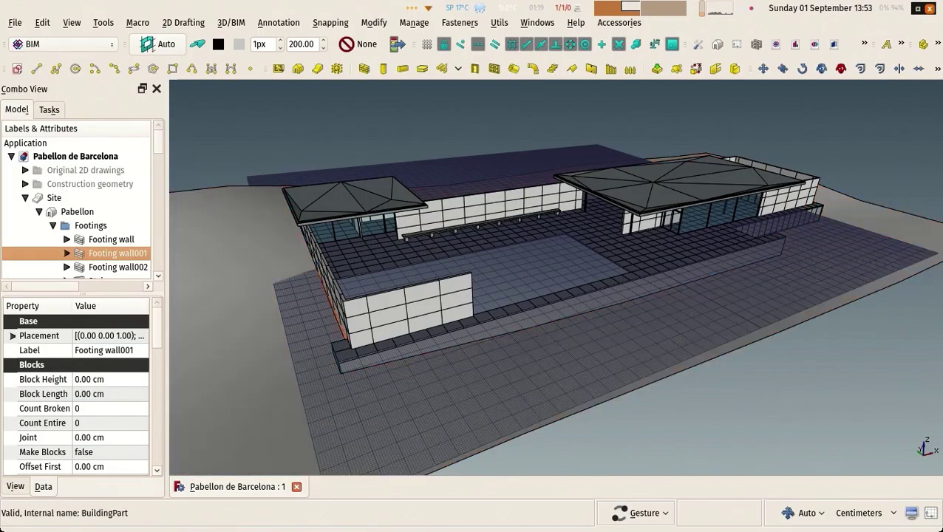
key(alt+Tab)
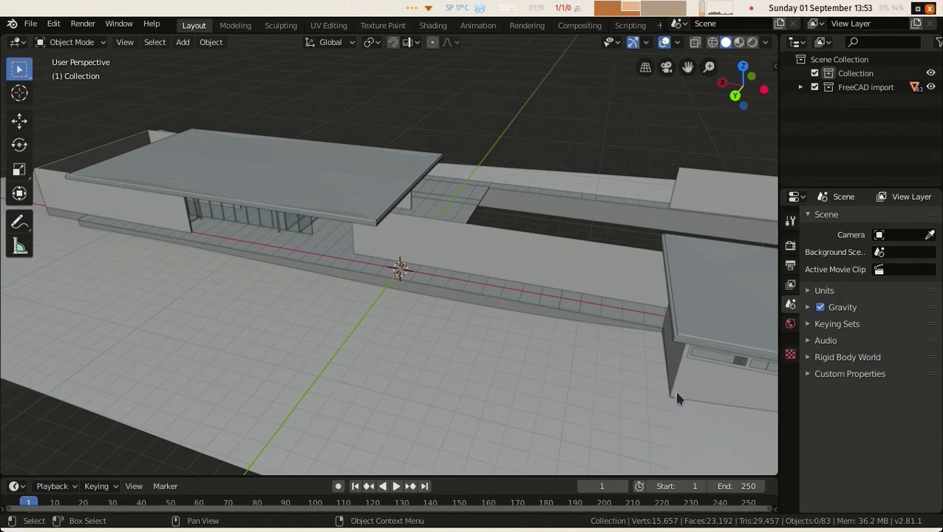
Show the Render properties, keep Eevee as the engine, and orbit to a more level view
click(790, 245)
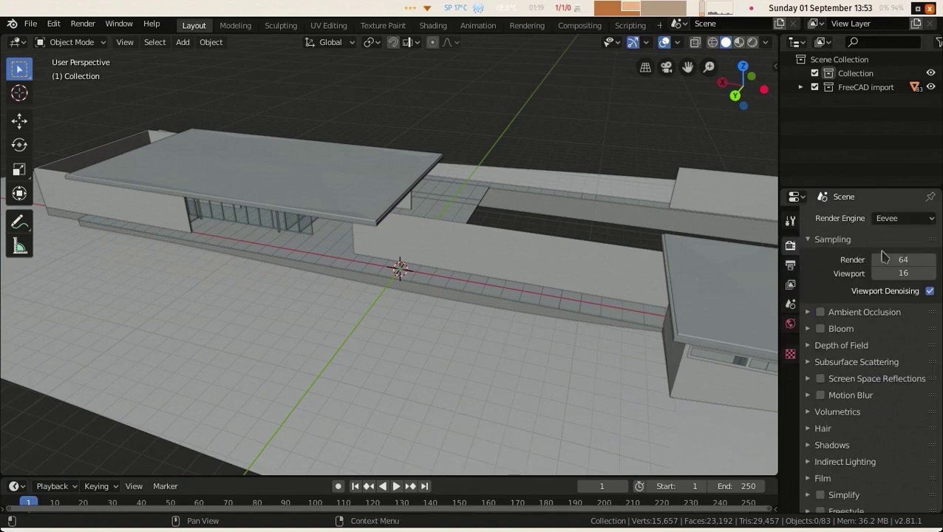
click(908, 220)
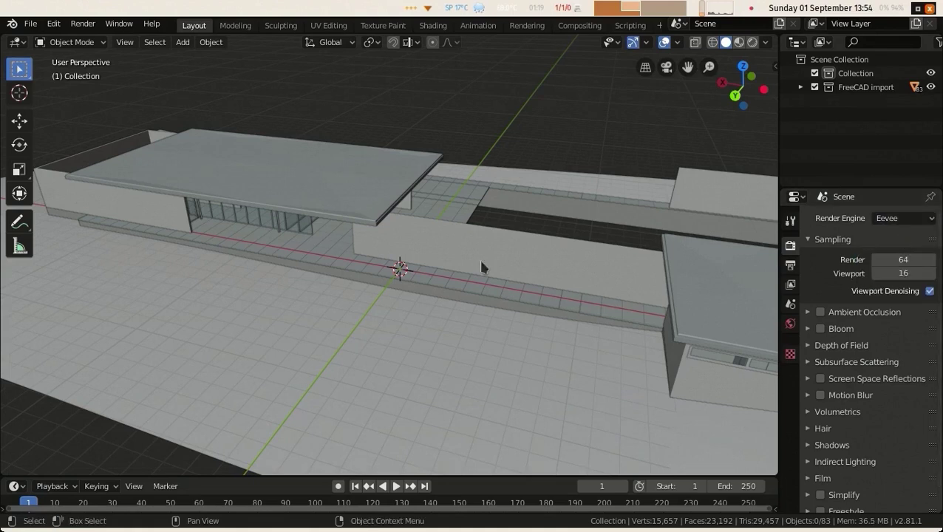
middle_drag(420, 276, 399, 246)
middle_drag(407, 285, 421, 300)
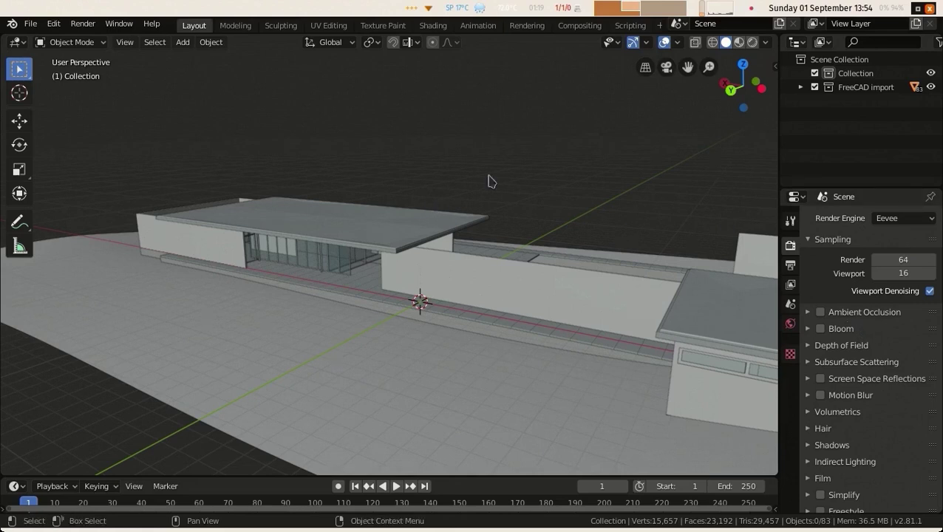
Compare Material Preview and Rendered shading and browse the preview HDRI environments
click(738, 44)
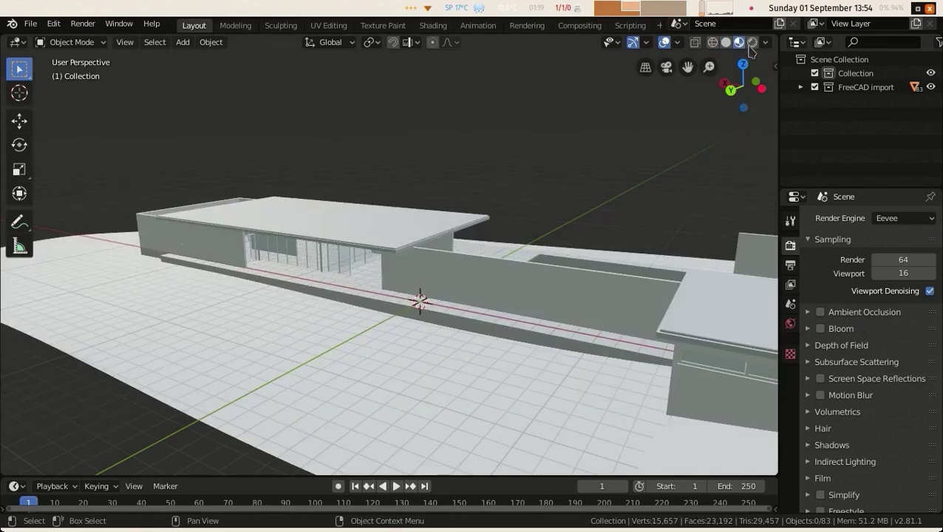
click(753, 43)
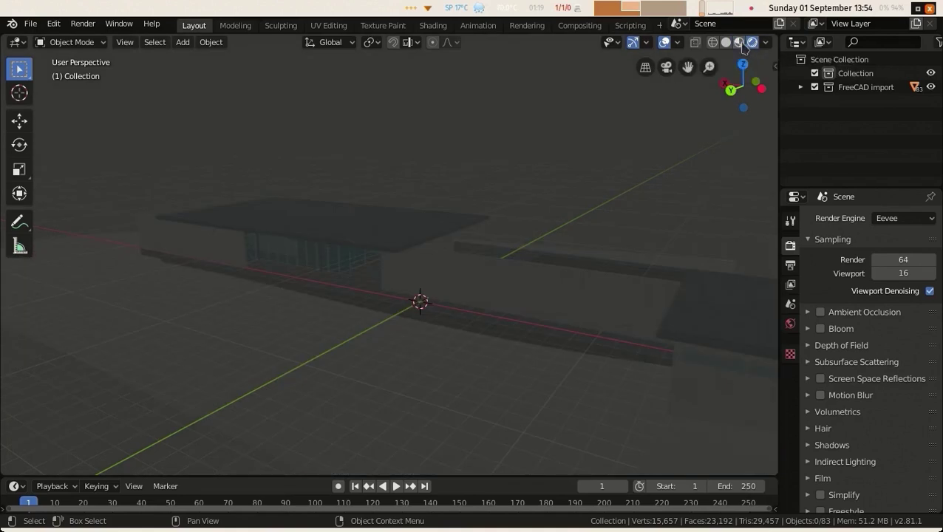
click(738, 43)
click(765, 42)
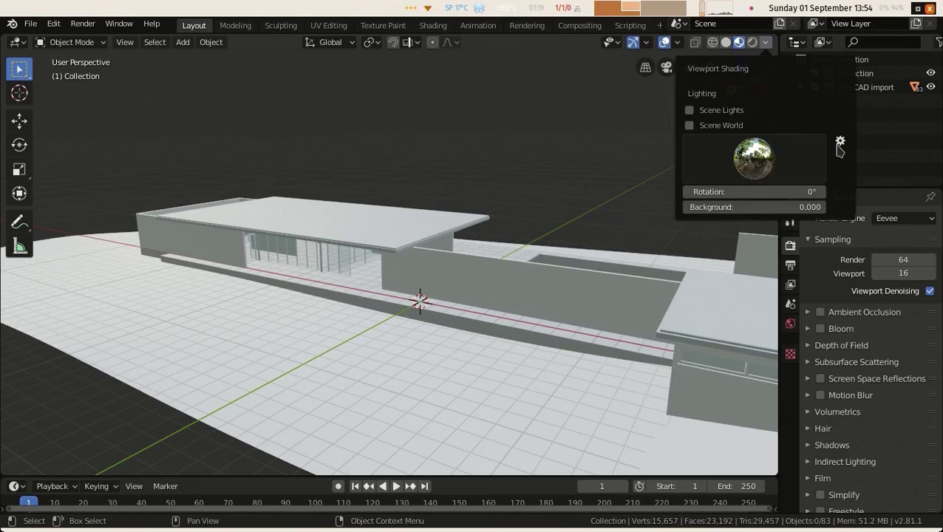
click(812, 154)
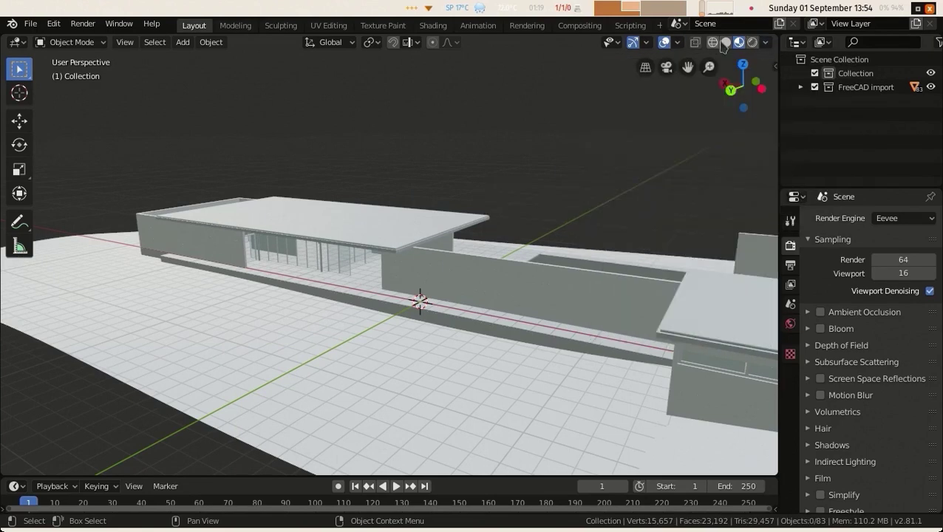
Settle on Rendered shading and widen the 3D view by narrowing the side panels
click(752, 42)
mouse_move(414, 196)
middle_down()
mouse_move(419, 223)
mouse_move(417, 201)
mouse_move(401, 205)
middle_up()
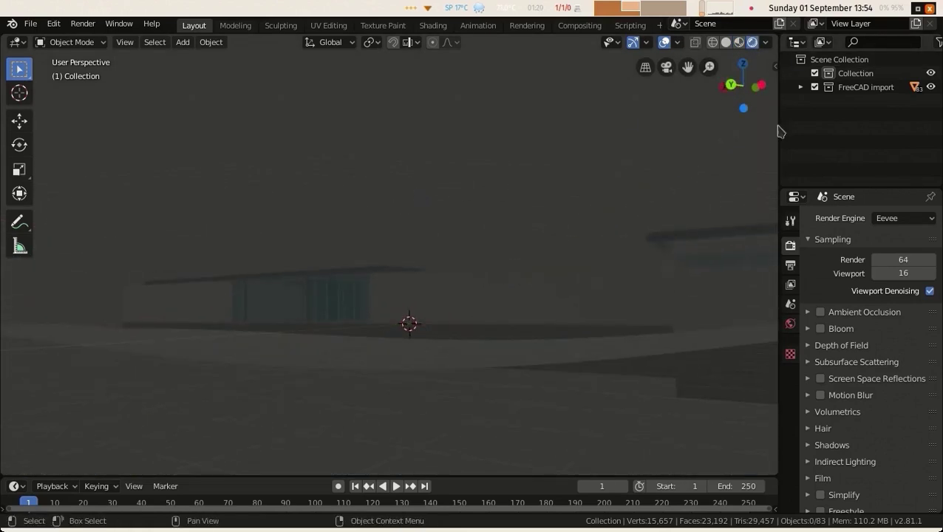
drag(779, 124, 790, 125)
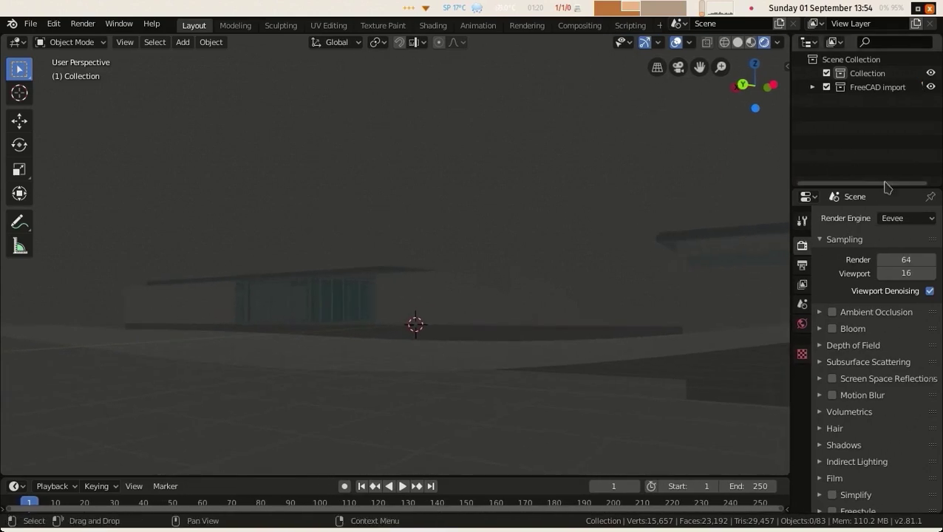
mouse_move(890, 184)
mouse_down()
mouse_move(890, 200)
mouse_move(890, 192)
mouse_up()
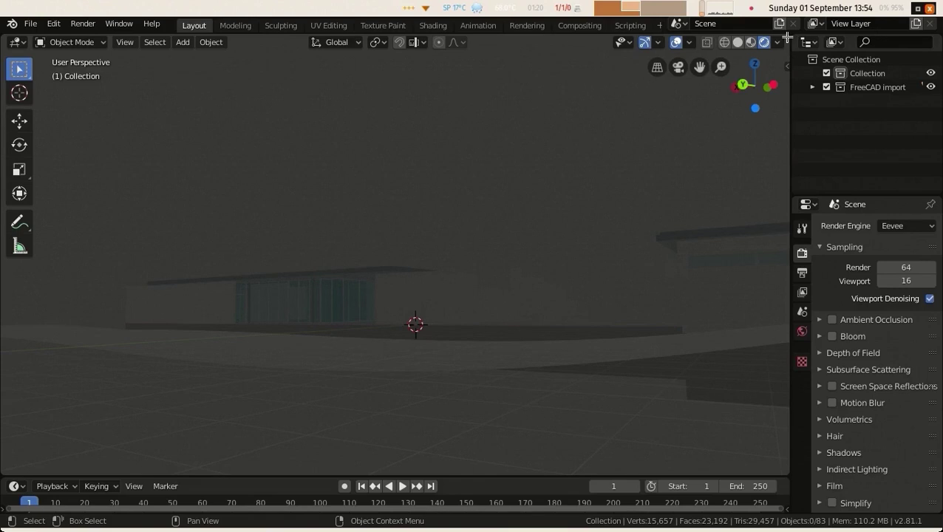
Split the 3D view and turn the top area into a Shader Editor showing World nodes
drag(787, 37, 756, 191)
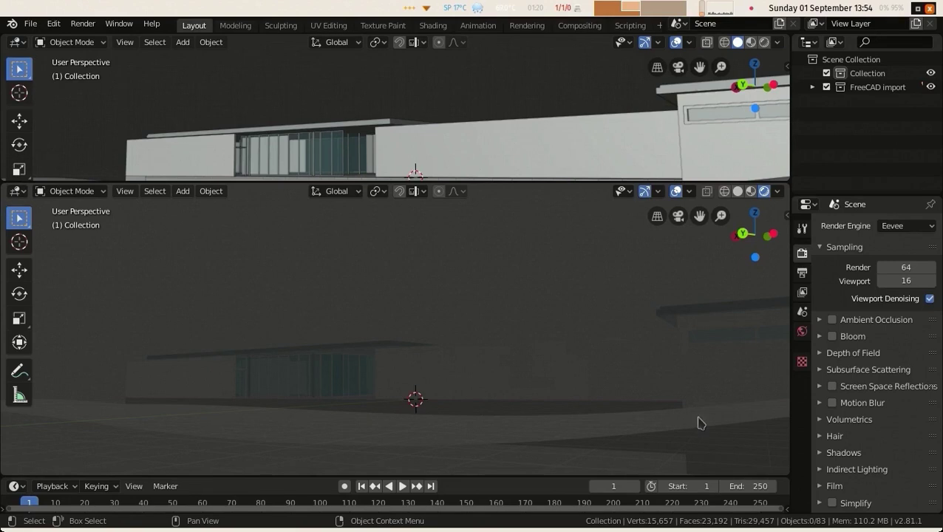
click(808, 210)
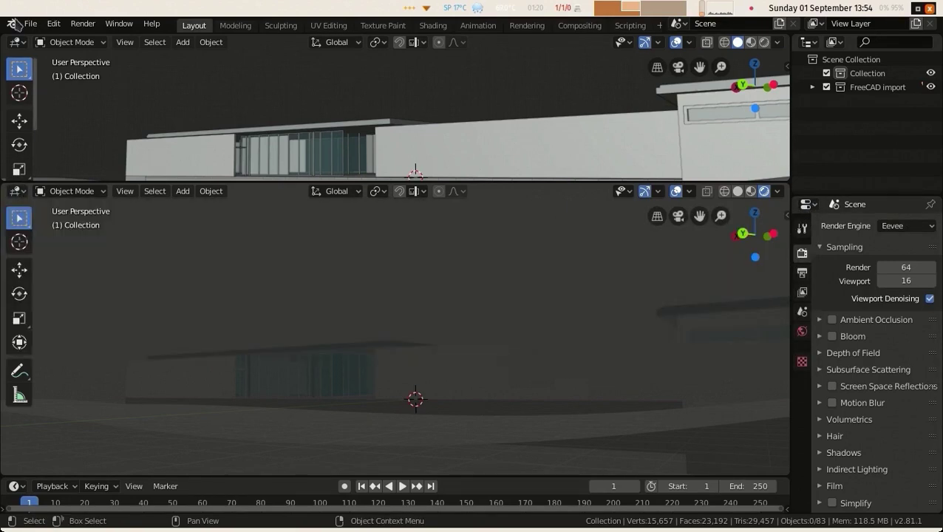
click(18, 42)
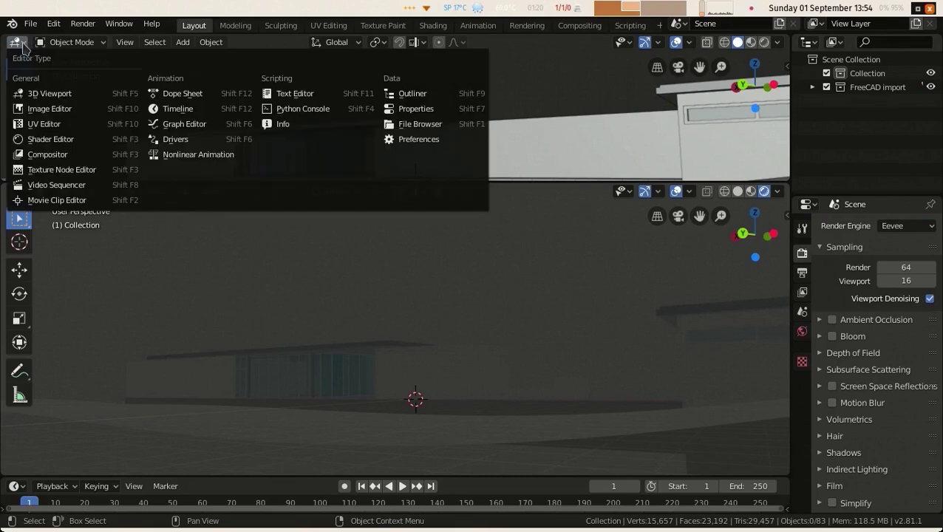
click(51, 140)
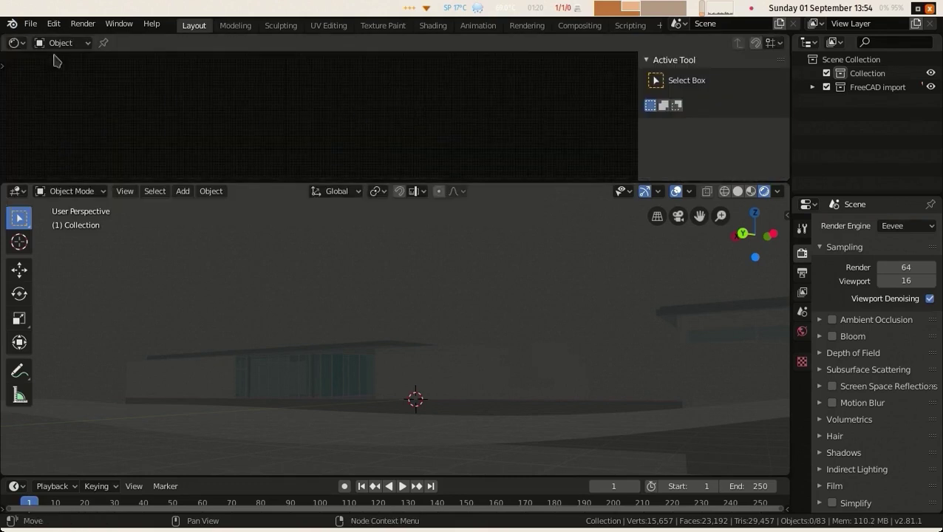
click(79, 44)
click(73, 75)
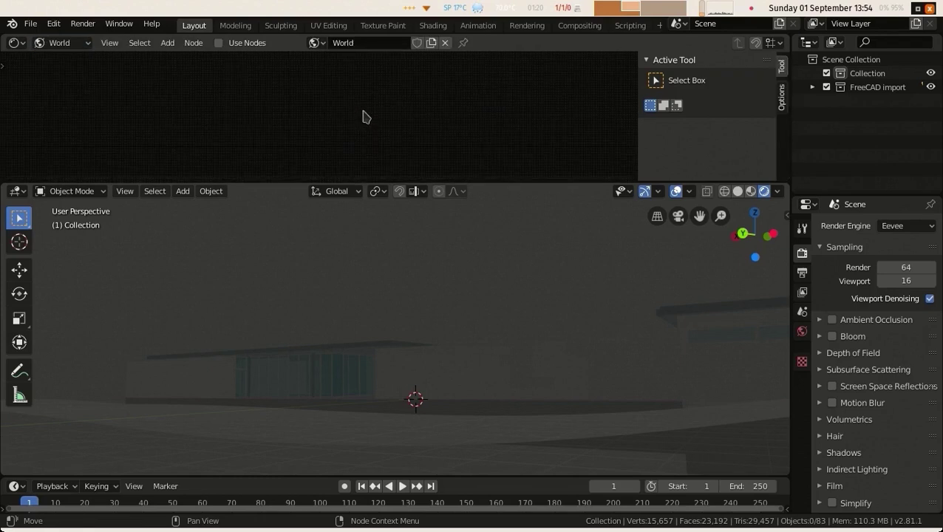
Enable Use Nodes for the World and frame the Background and World Output nodes
click(802, 332)
click(864, 269)
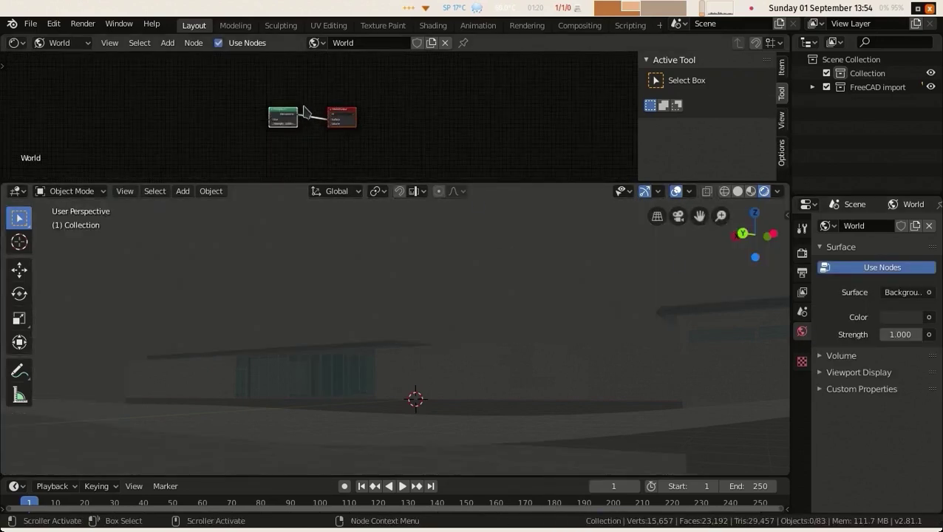
scroll(306, 109, up, 4)
middle_drag(320, 99, 495, 89)
drag(525, 181, 525, 250)
scroll(481, 109, up, 2)
middle_drag(411, 112, 280, 130)
scroll(276, 91, up, 1)
drag(280, 130, 409, 126)
right_click(341, 146)
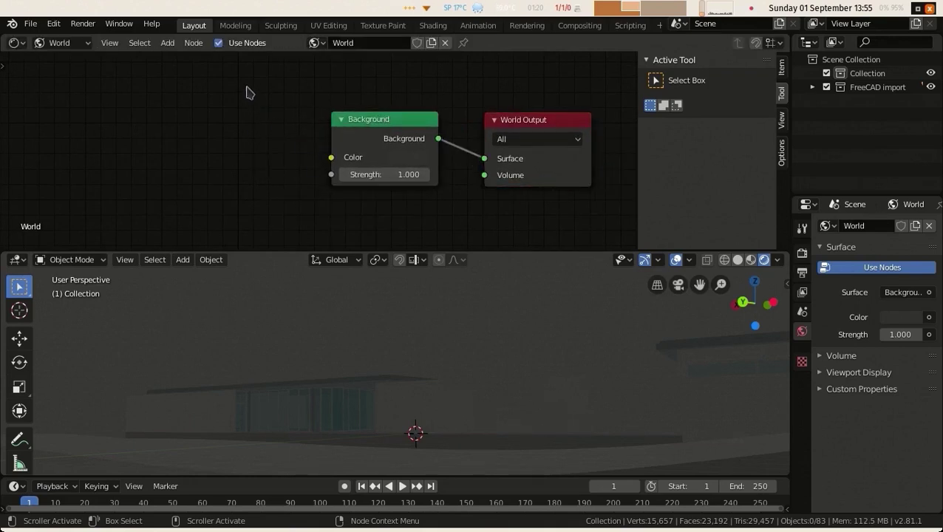
Add an Environment Texture node and connect its Color to the Background Color
click(168, 45)
mouse_move(197, 122)
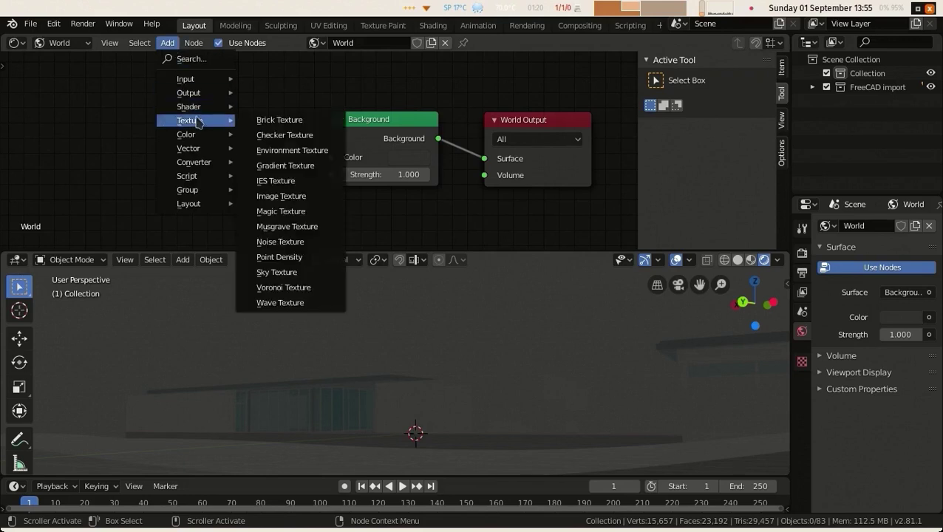
click(292, 150)
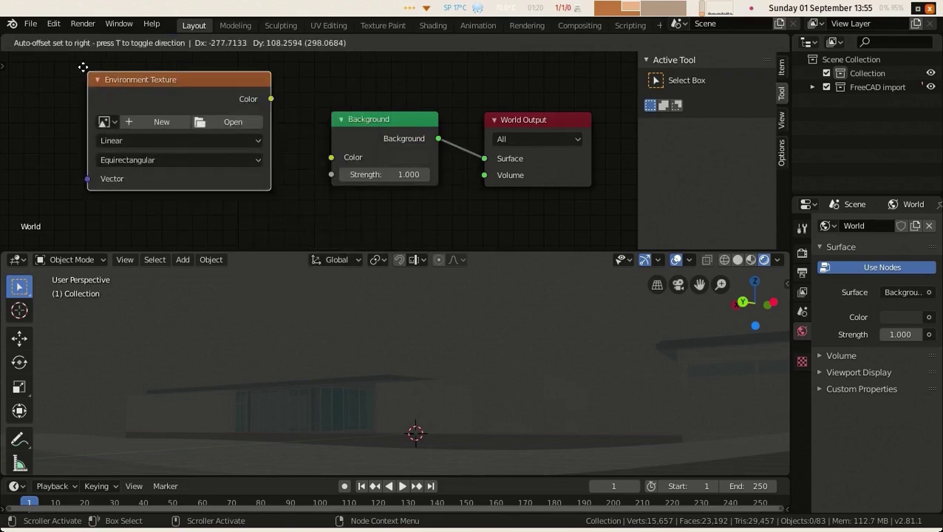
click(109, 99)
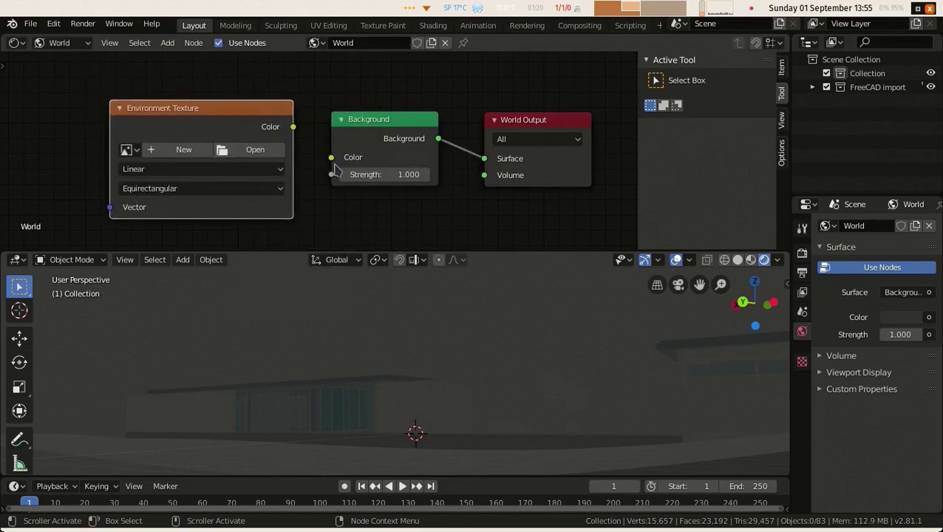
drag(295, 128, 331, 158)
Load TG_Probe02.hdr from the hdri/probes folder into the environment texture
click(255, 150)
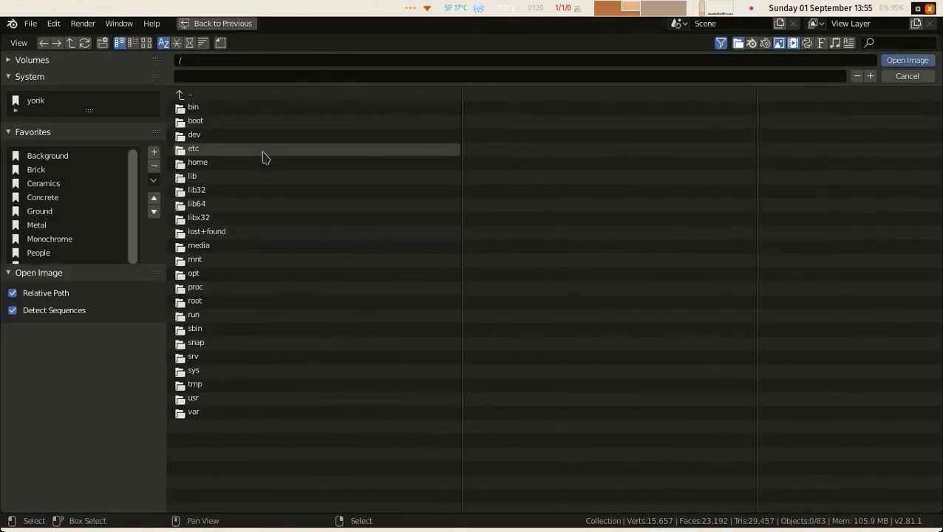
click(48, 156)
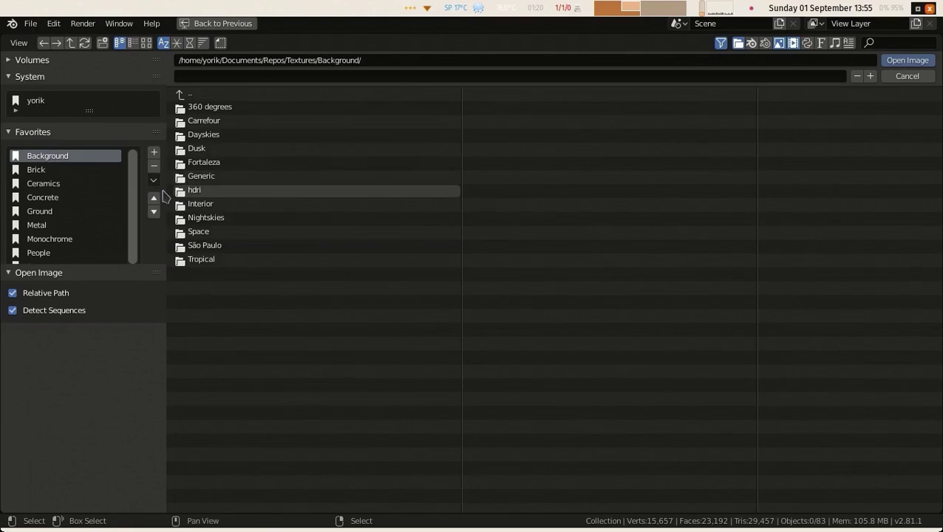
double_click(204, 191)
double_click(198, 121)
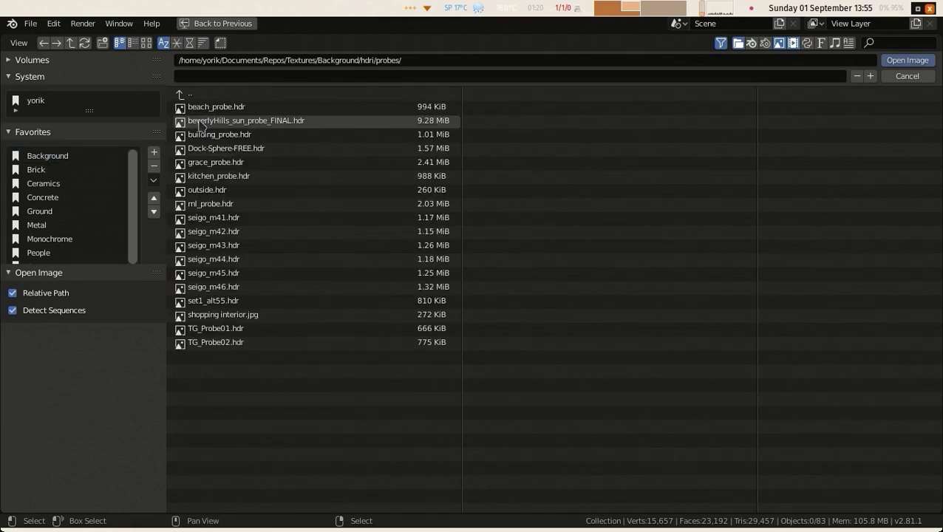
click(147, 42)
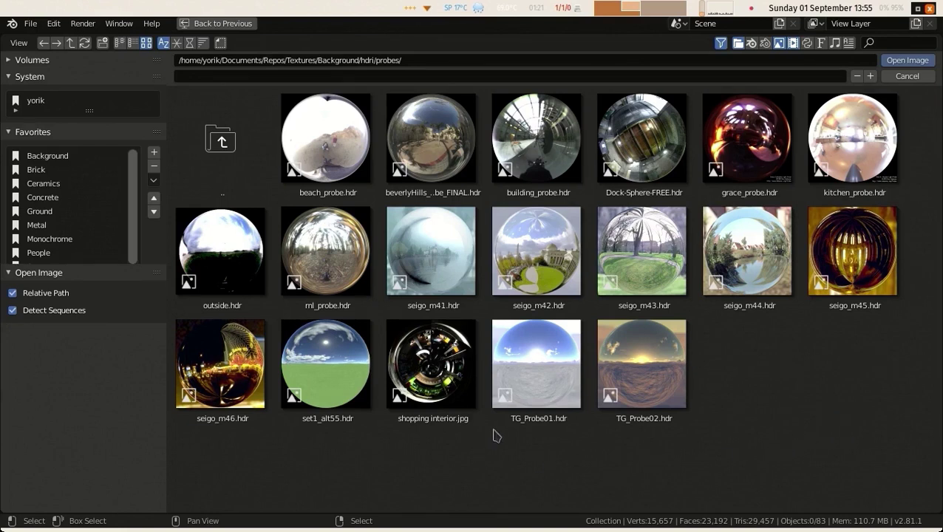
click(639, 373)
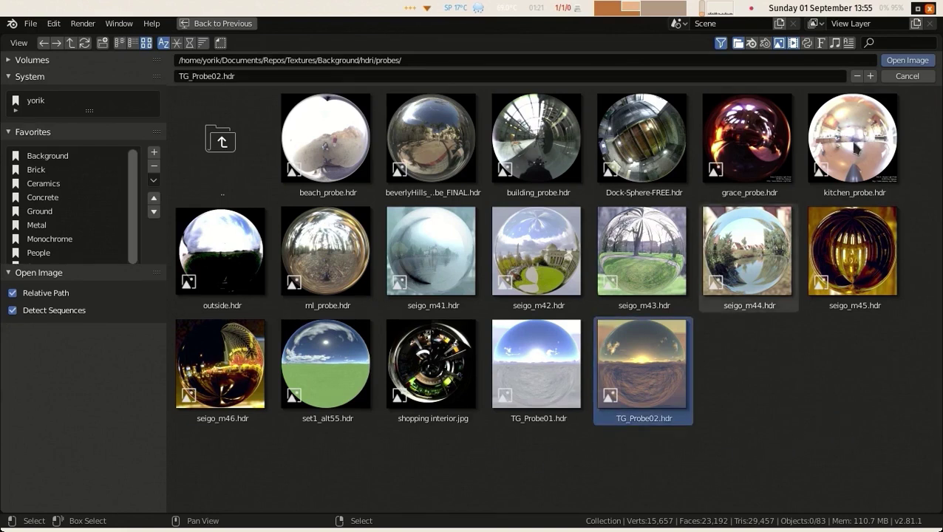
click(908, 61)
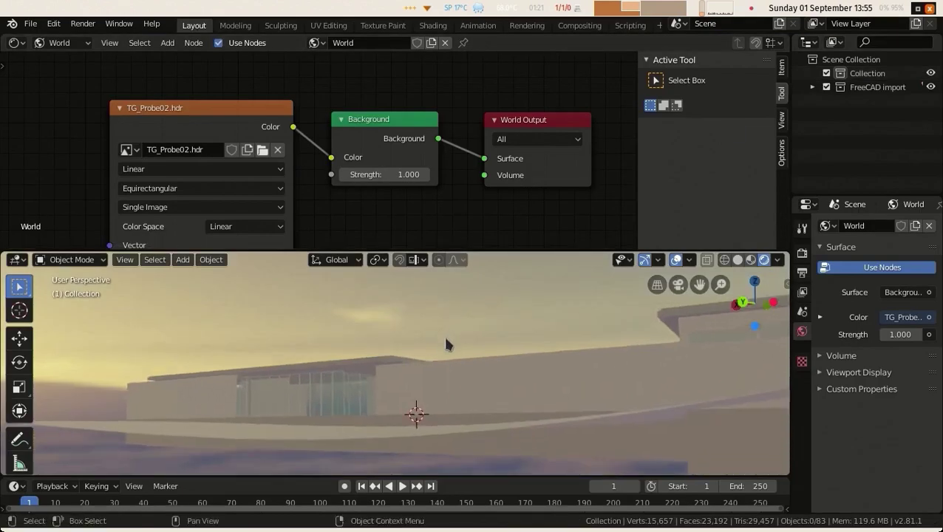
Switch the viewport to Rendered shading and orbit to check the HDRI sky
drag(493, 248, 493, 148)
key(z)
click(450, 330)
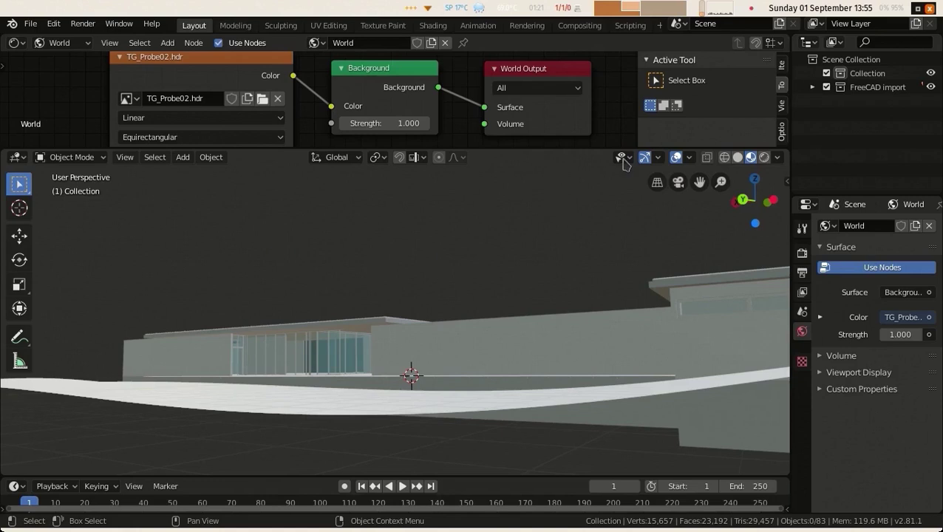
click(764, 158)
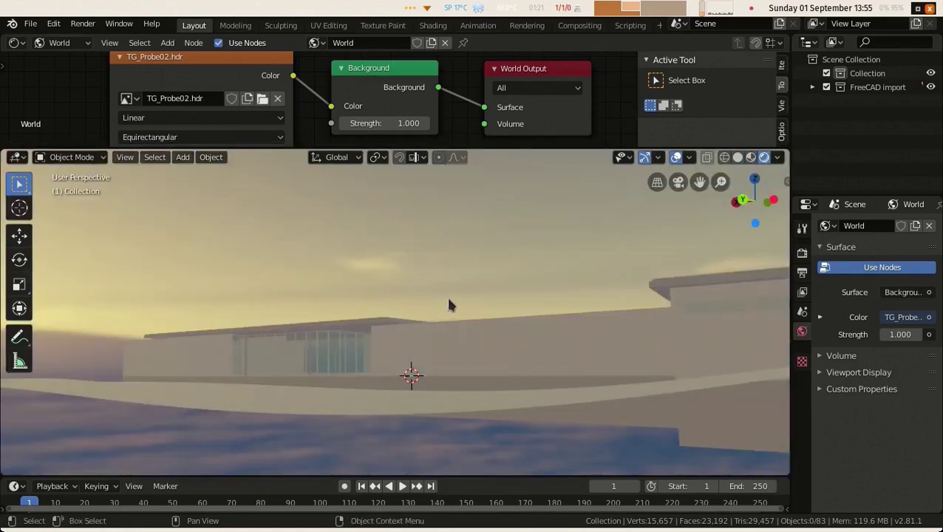
middle_drag(447, 305, 305, 364)
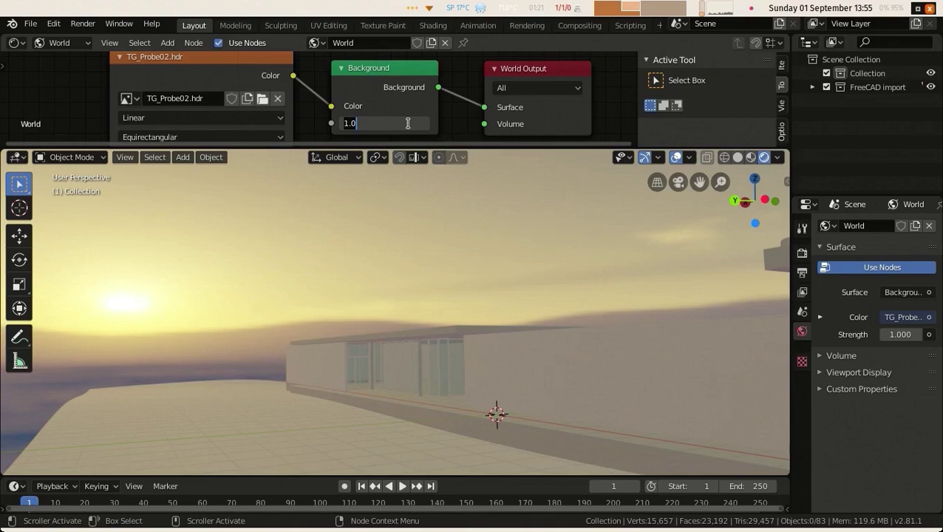
Commit a Background strength of 0.6 and bring the Eevee render settings back up
key(Return)
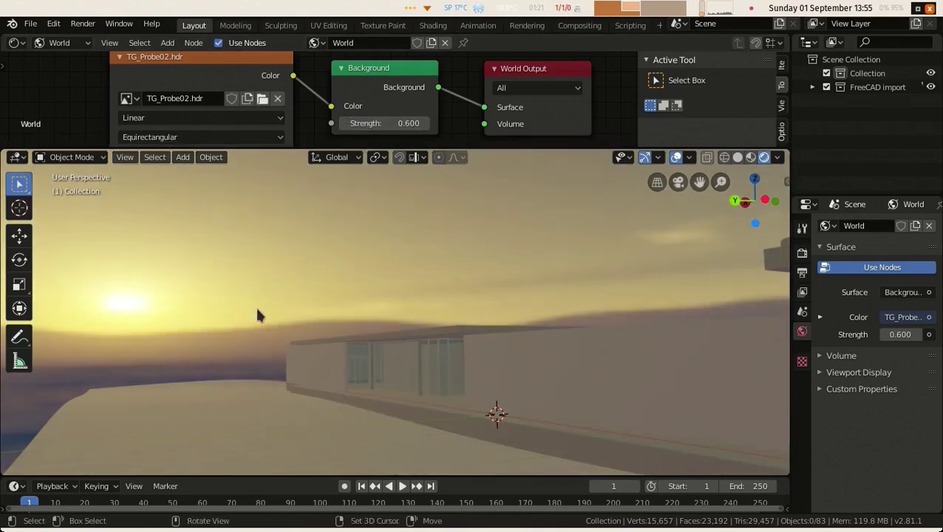
middle_drag(273, 320, 415, 397)
click(802, 253)
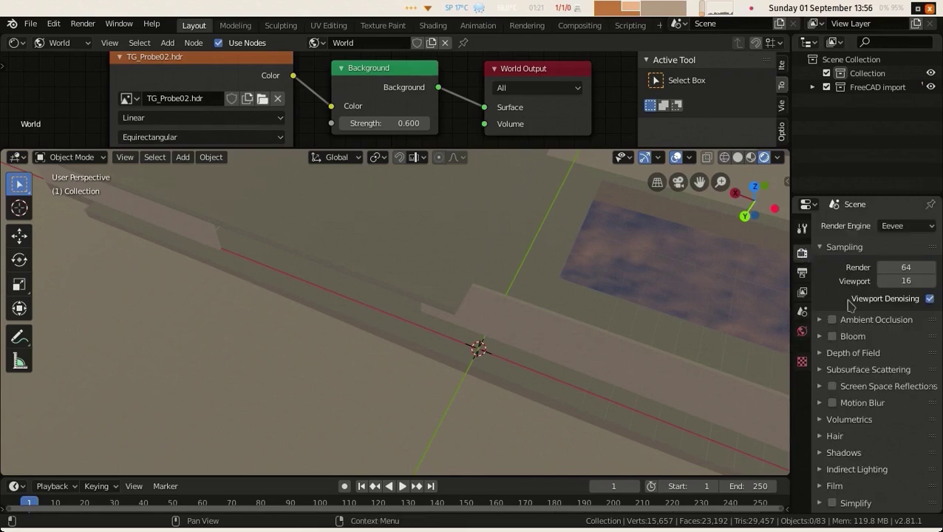
click(822, 453)
click(822, 454)
Switch to a top-down orthographic view centred on the pavilion floor plan
scroll(547, 347, down, 4)
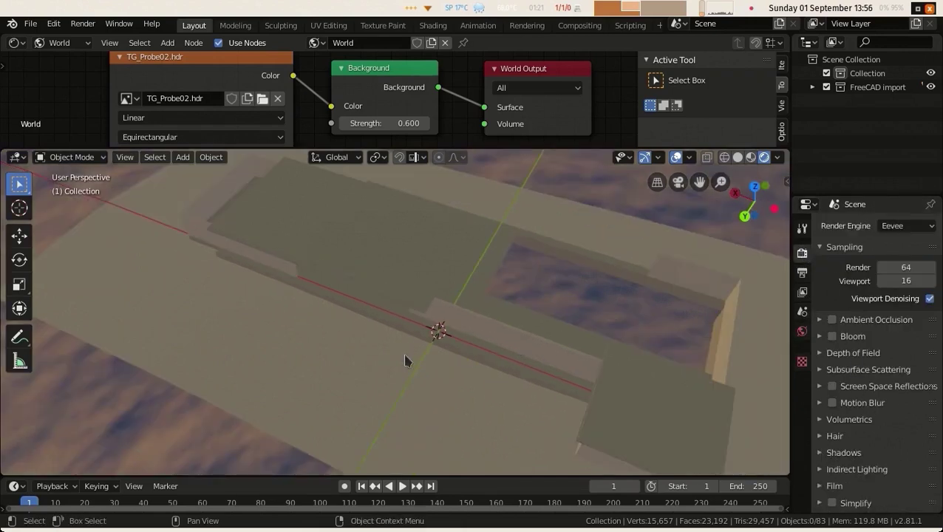
middle_drag(407, 337, 394, 302)
key(KP_7)
scroll(396, 296, down, 4)
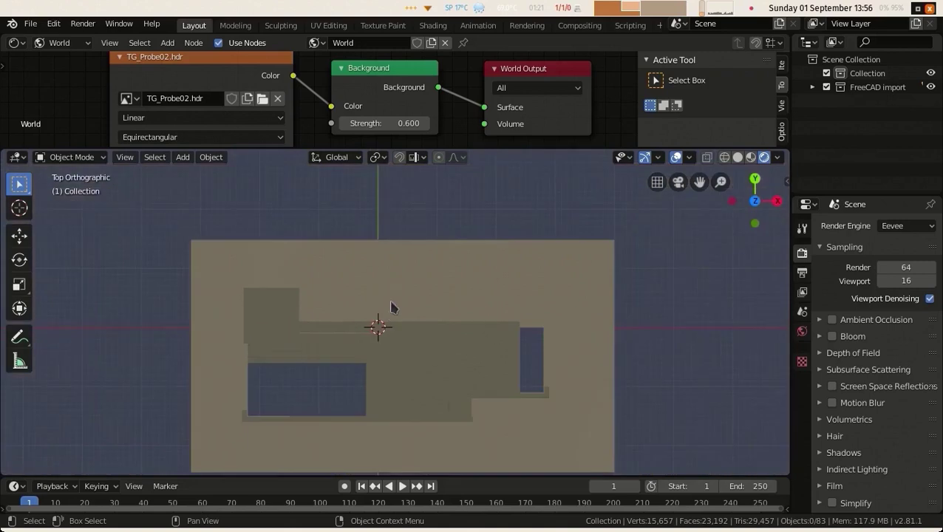
shift+middle_drag(390, 258, 392, 245)
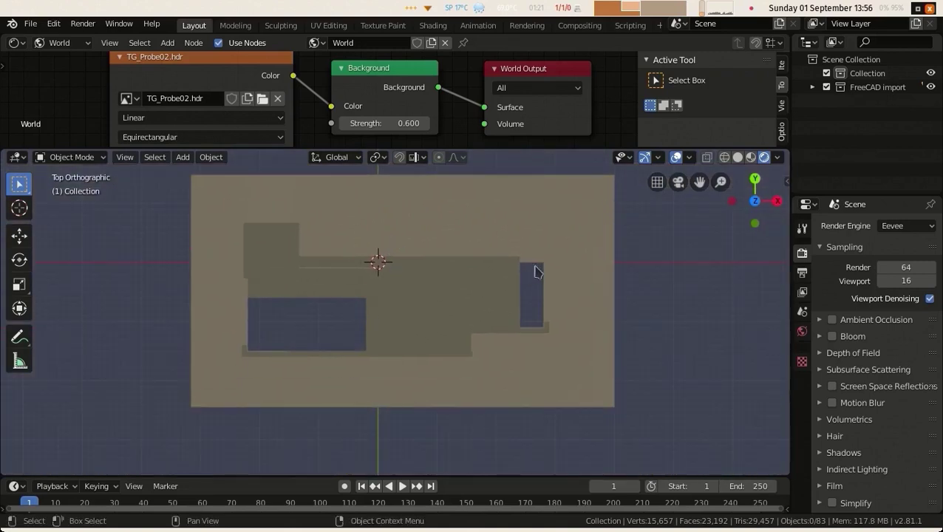
Add a Sun light to the scene and orbit back to a perspective view
click(183, 157)
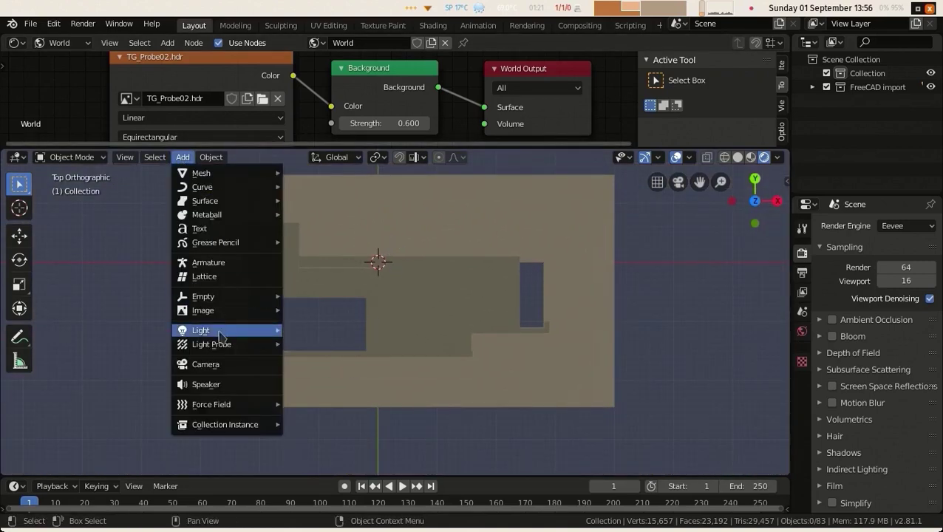
mouse_move(215, 332)
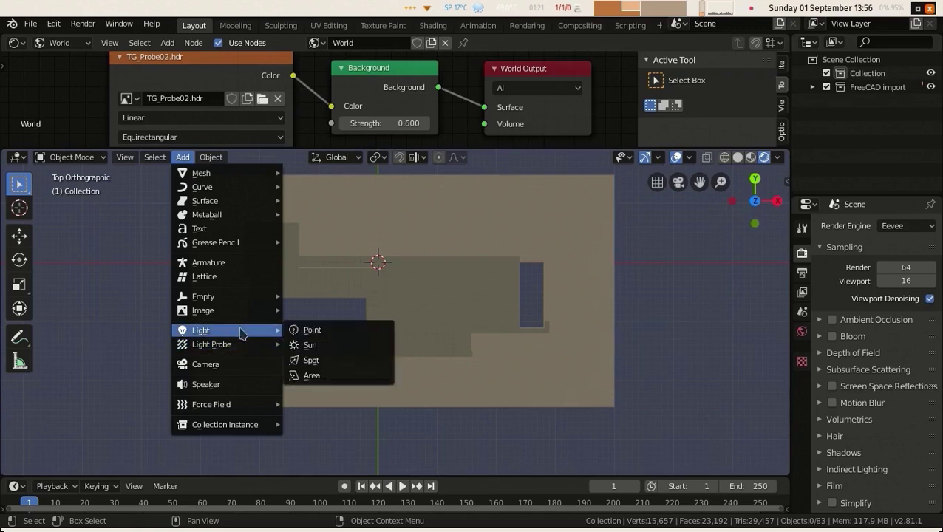
click(296, 346)
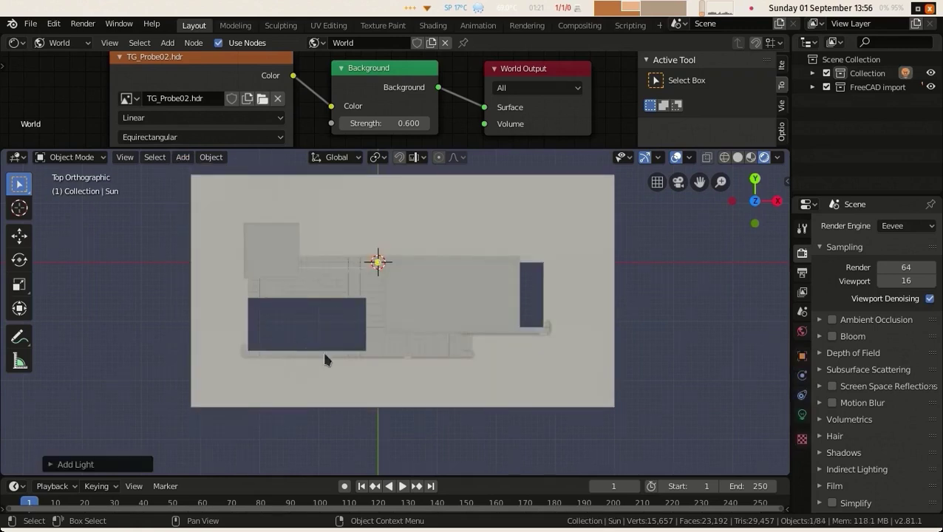
middle_drag(321, 362, 305, 221)
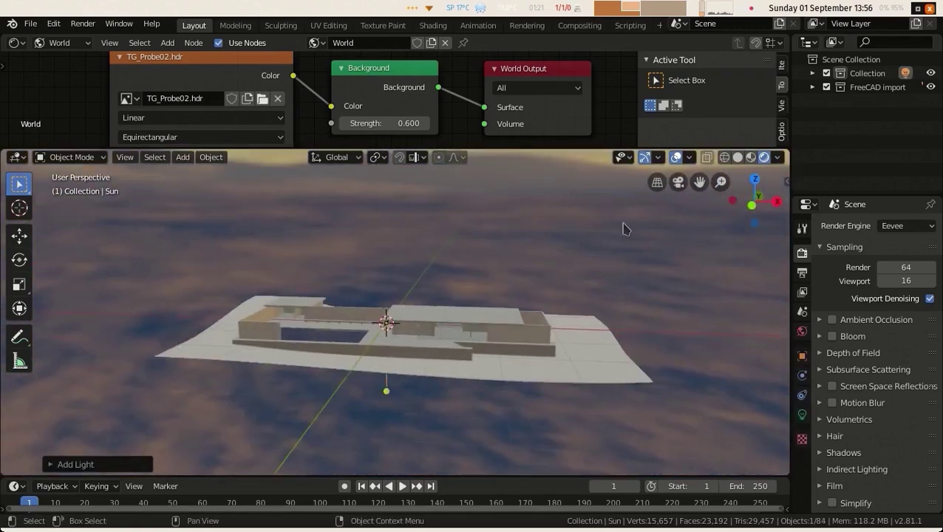
Raise the Sun and shift it sideways along X with the move gizmo
click(658, 158)
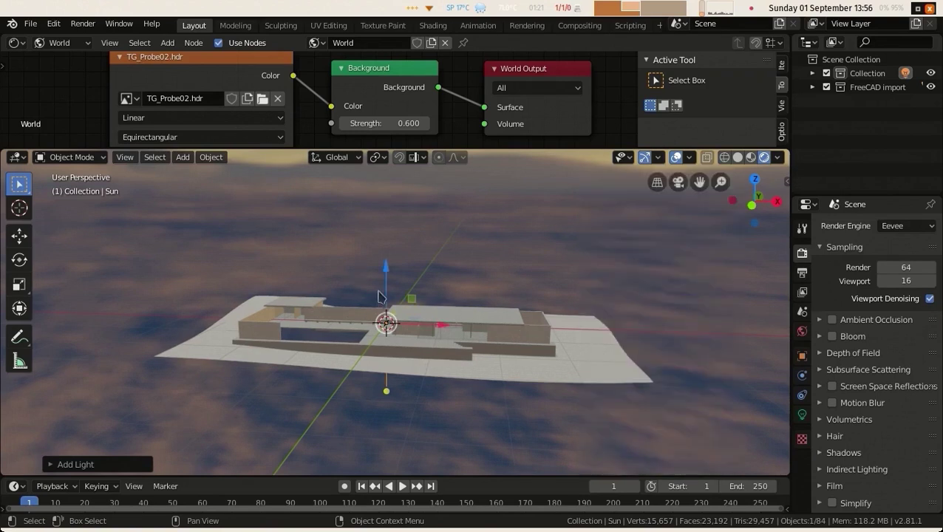
drag(380, 296, 384, 234)
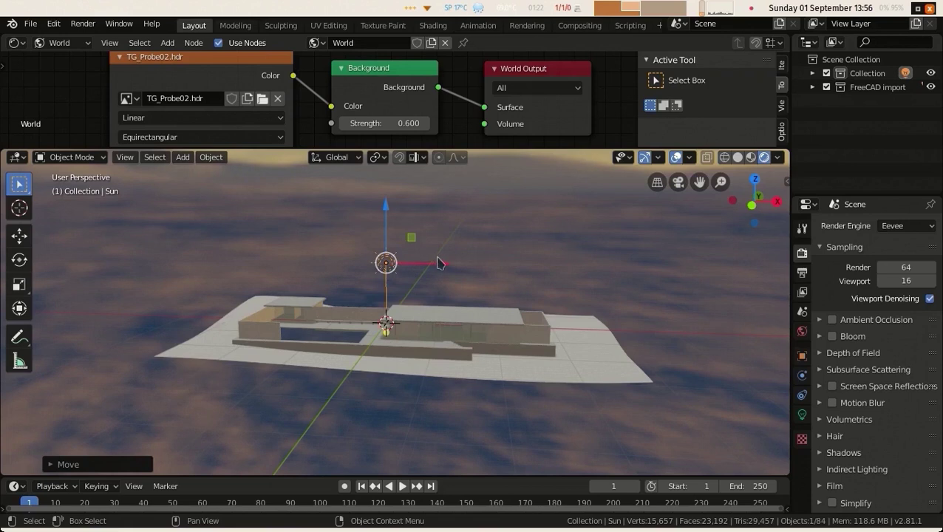
drag(435, 263, 419, 263)
drag(235, 252, 234, 252)
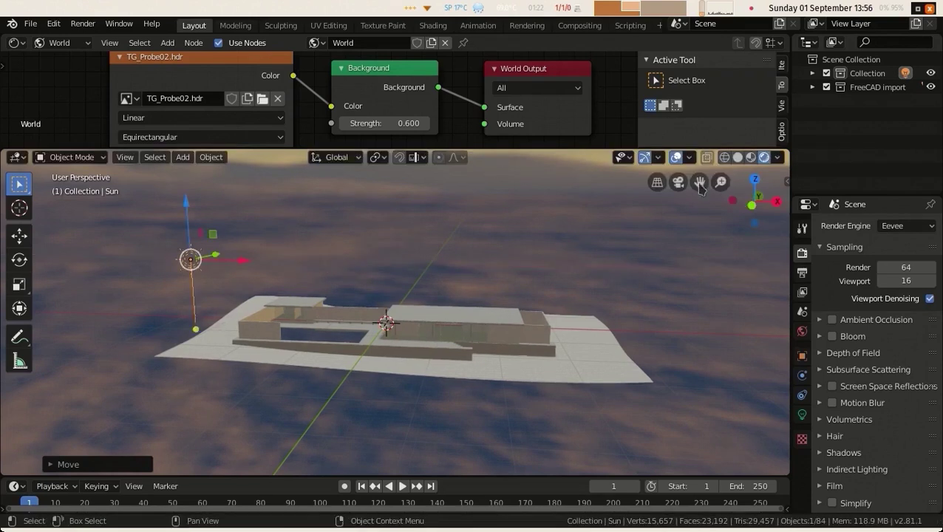
Show rotation handles and tilt the Sun about -65 degrees, turning it about the view axis
click(658, 158)
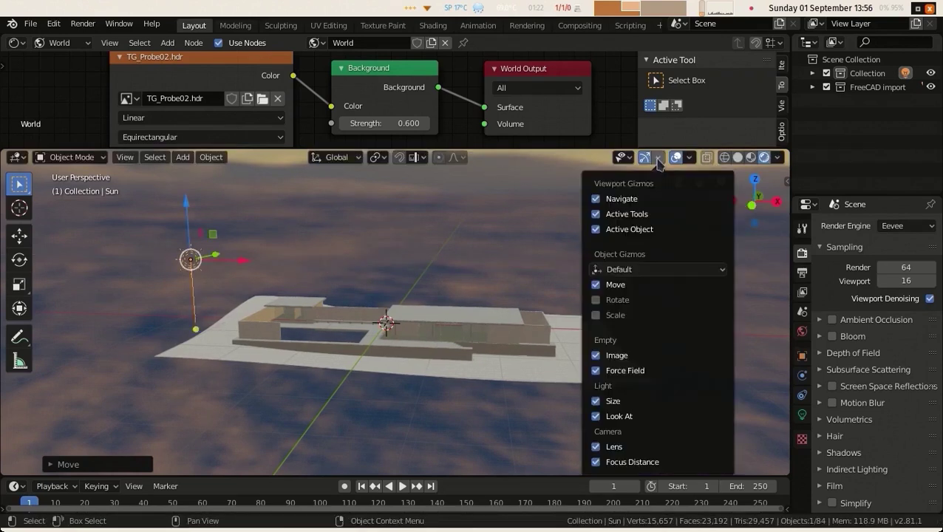
click(596, 300)
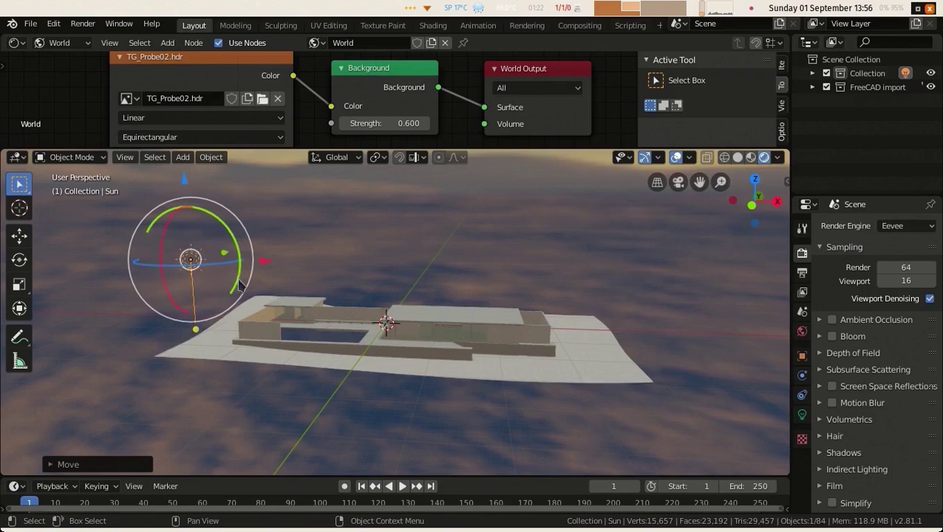
drag(239, 255, 245, 215)
middle_drag(245, 216, 268, 352)
mouse_move(263, 352)
mouse_down()
mouse_move(248, 362)
mouse_move(257, 368)
mouse_up()
middle_drag(382, 294, 220, 325)
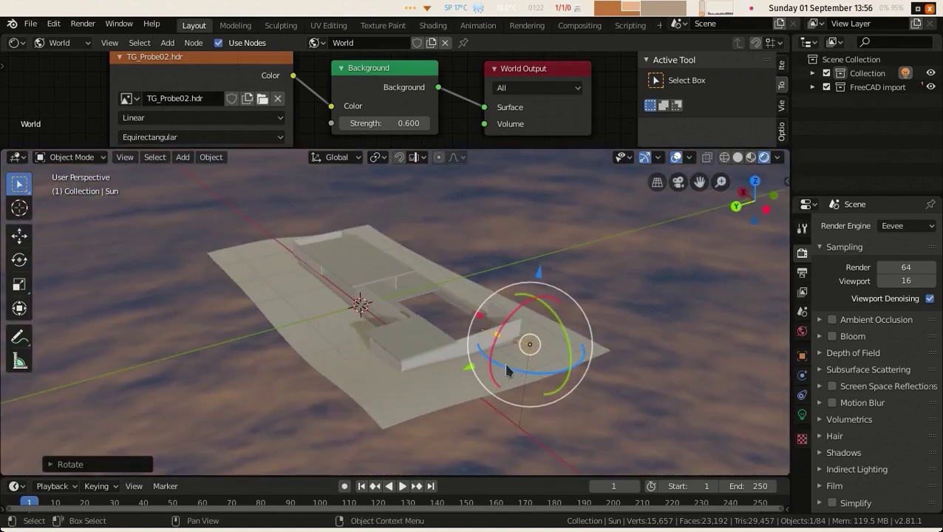
drag(503, 367, 601, 378)
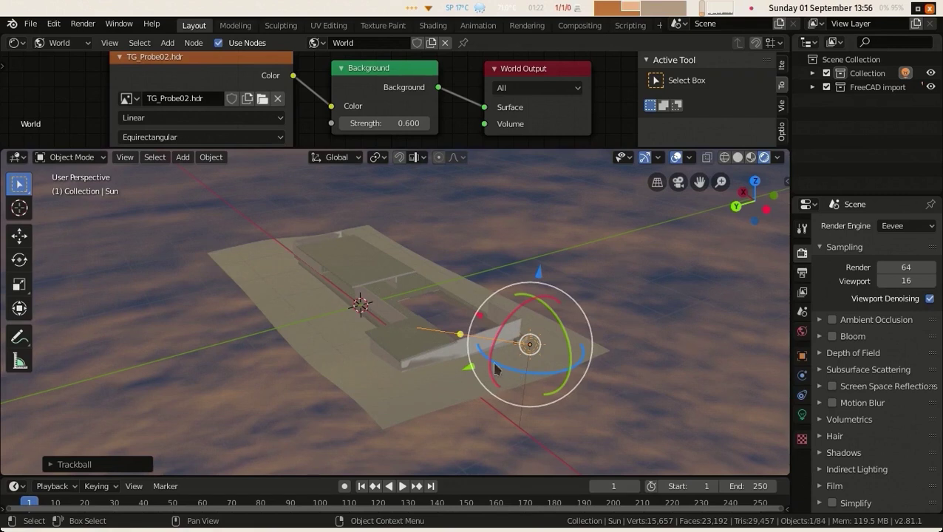
middle_drag(490, 358, 539, 362)
drag(534, 438, 615, 416)
Keep tilting and swinging the Sun while orbiting to compare the building's lighting
drag(628, 382, 628, 382)
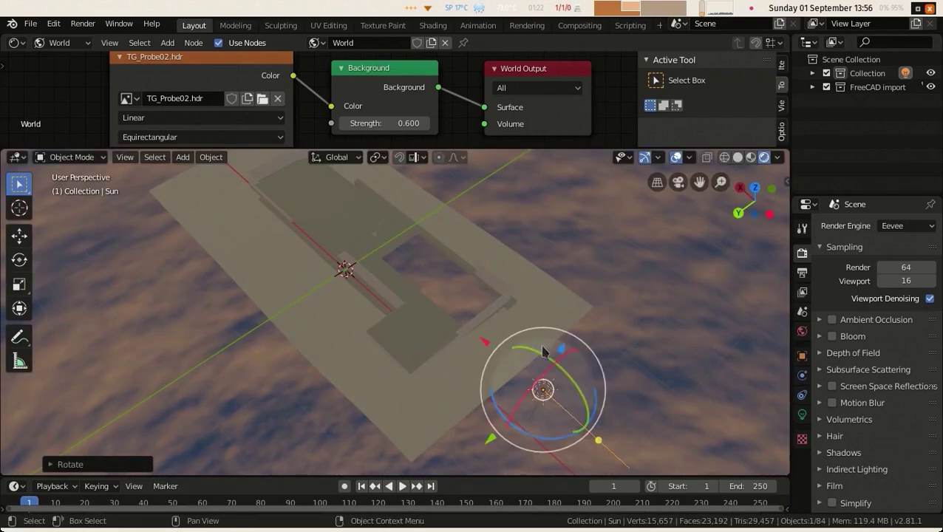
middle_drag(642, 372, 184, 269)
drag(204, 240, 204, 266)
middle_drag(204, 266, 145, 314)
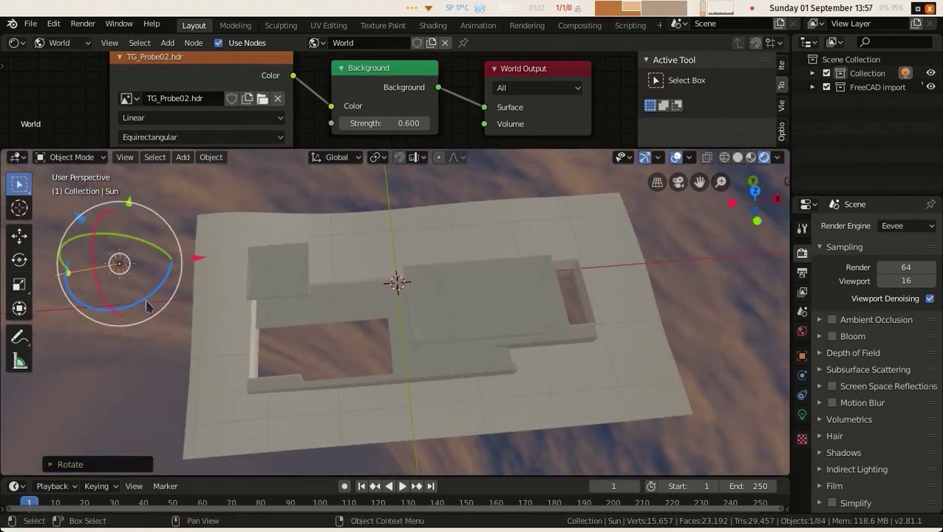
mouse_move(147, 308)
mouse_down()
mouse_move(157, 292)
mouse_move(213, 323)
mouse_move(170, 277)
mouse_up()
middle_drag(170, 277, 144, 211)
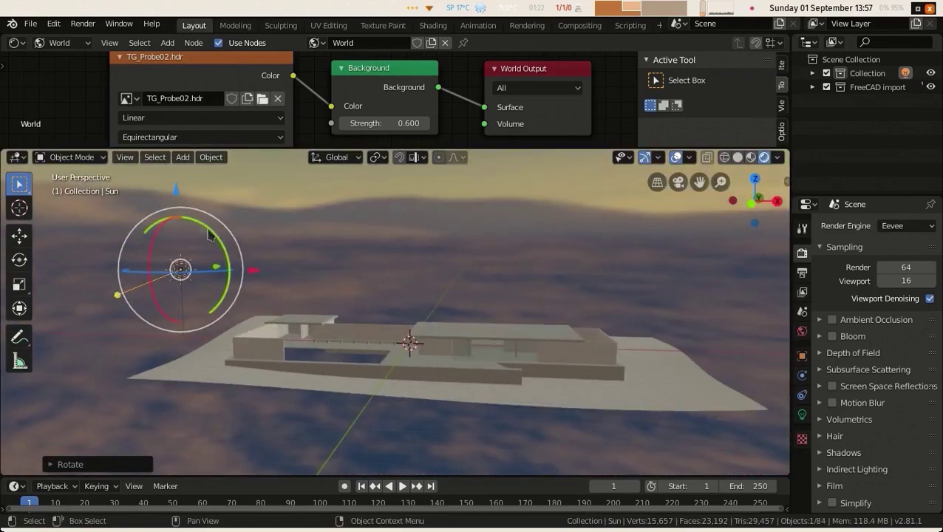
mouse_move(212, 232)
mouse_down()
mouse_move(204, 207)
mouse_move(212, 253)
mouse_up()
middle_drag(212, 253, 319, 402)
Move the Sun lamp to a new position and re-aim its light direction
key(g)
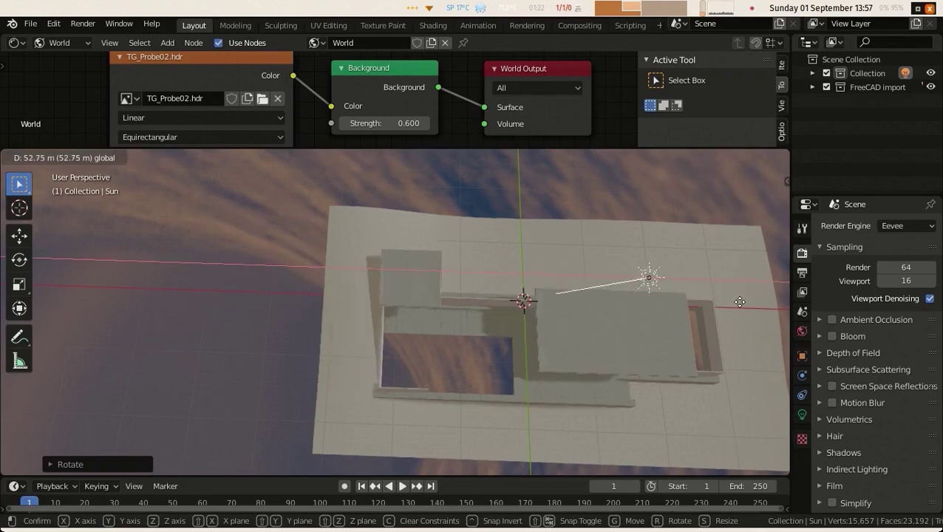
click(768, 311)
middle_drag(769, 311, 442, 280)
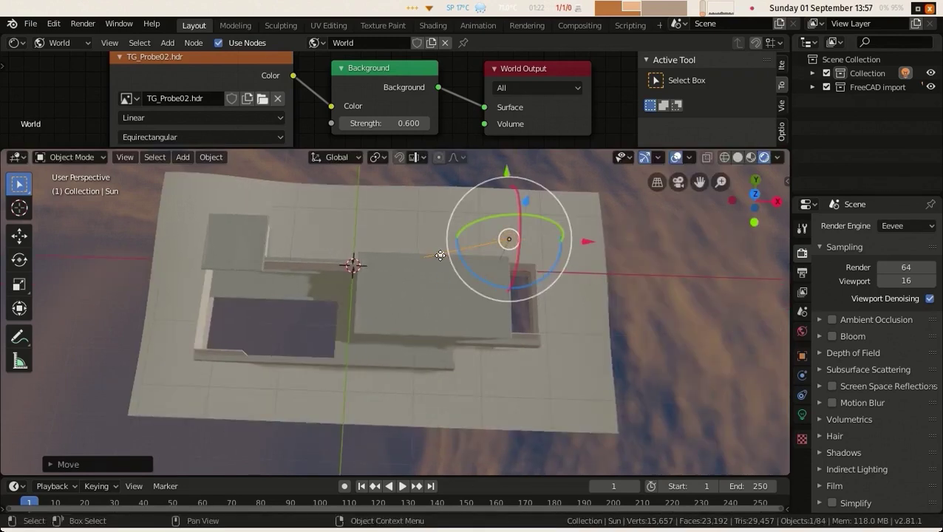
mouse_move(441, 256)
mouse_down()
mouse_move(113, 344)
mouse_move(172, 342)
mouse_up()
middle_drag(173, 343, 344, 236)
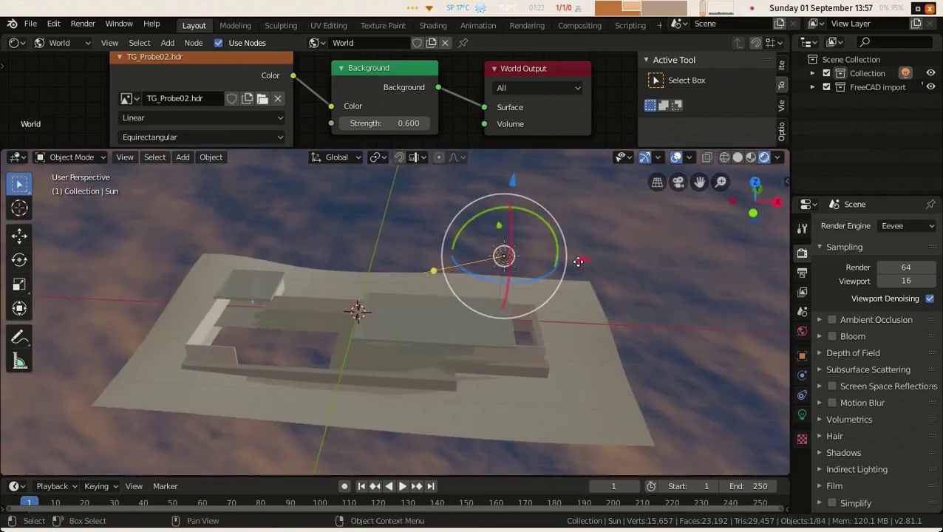
Slide the Sun lamp along X and point its light toward the left
key(g)
key(x)
click(707, 268)
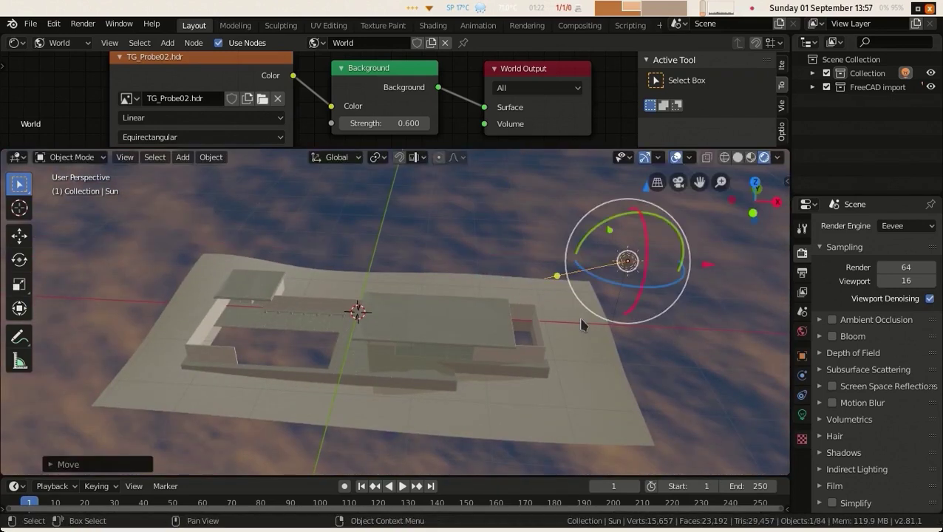
drag(556, 276, 208, 297)
drag(117, 359, 117, 360)
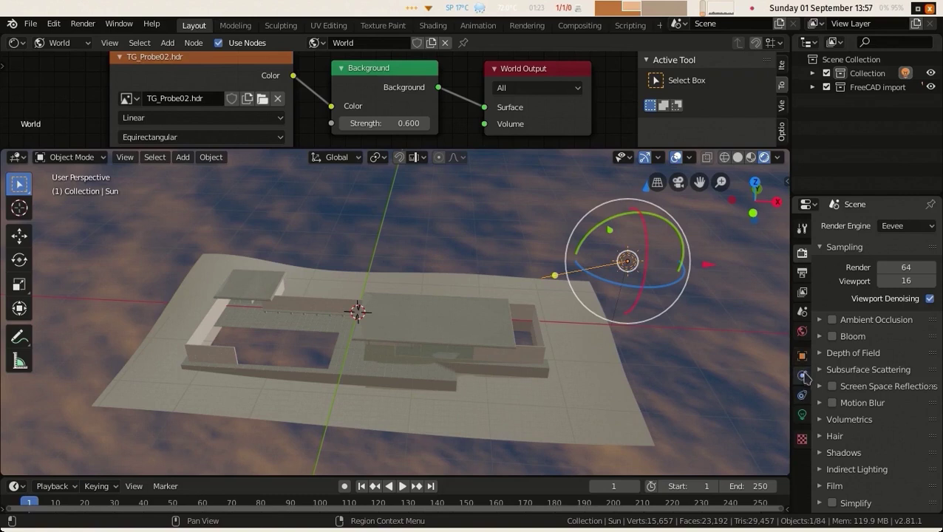
Rotate the Sun about the vertical axis from its light settings, then return to Render Properties
click(802, 416)
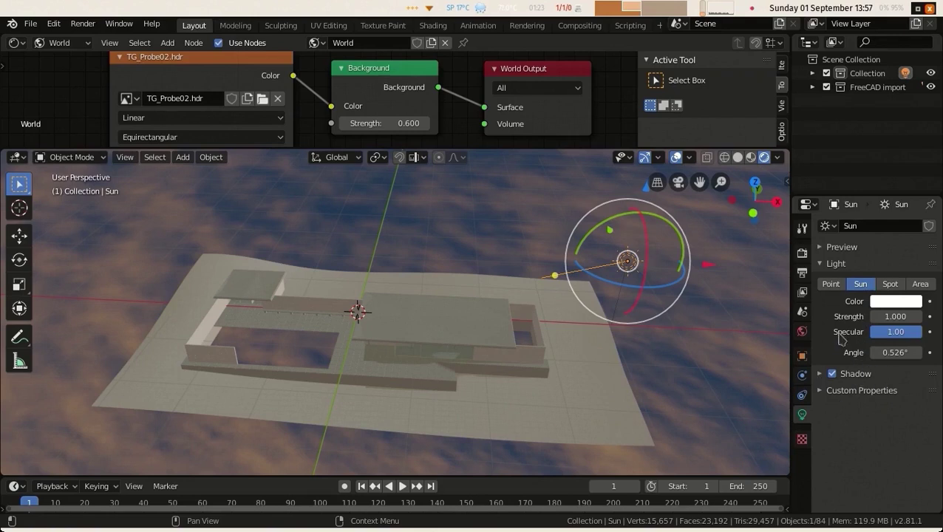
middle_drag(418, 281, 268, 285)
mouse_move(191, 288)
mouse_down()
mouse_move(183, 272)
mouse_move(152, 286)
mouse_move(177, 297)
mouse_up()
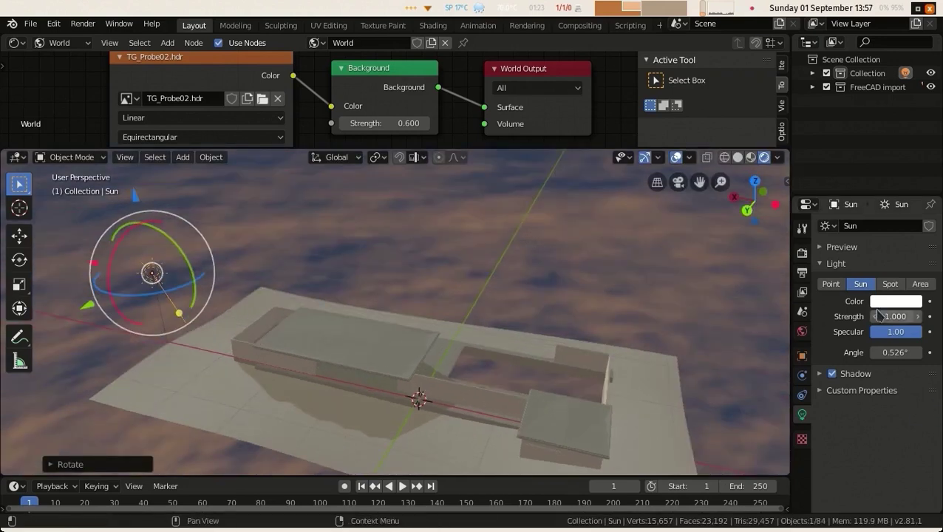
click(801, 253)
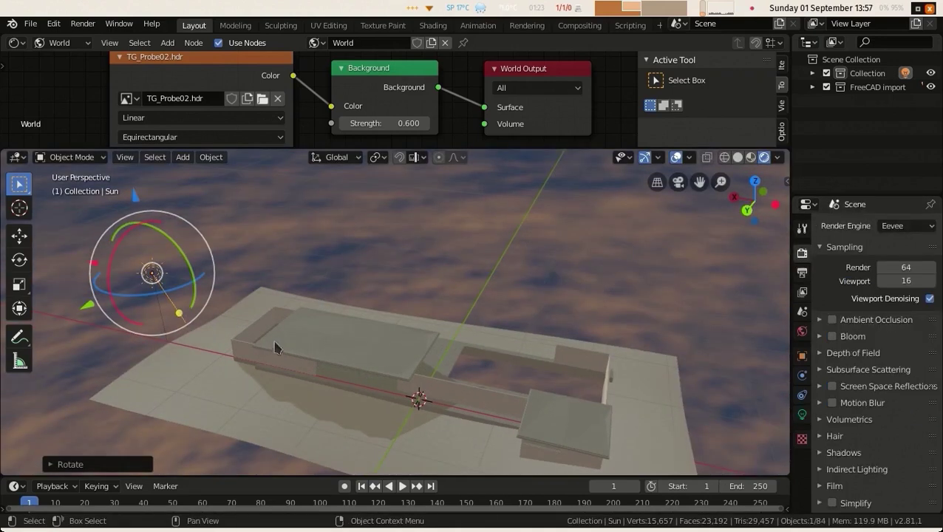
middle_drag(280, 340, 370, 356)
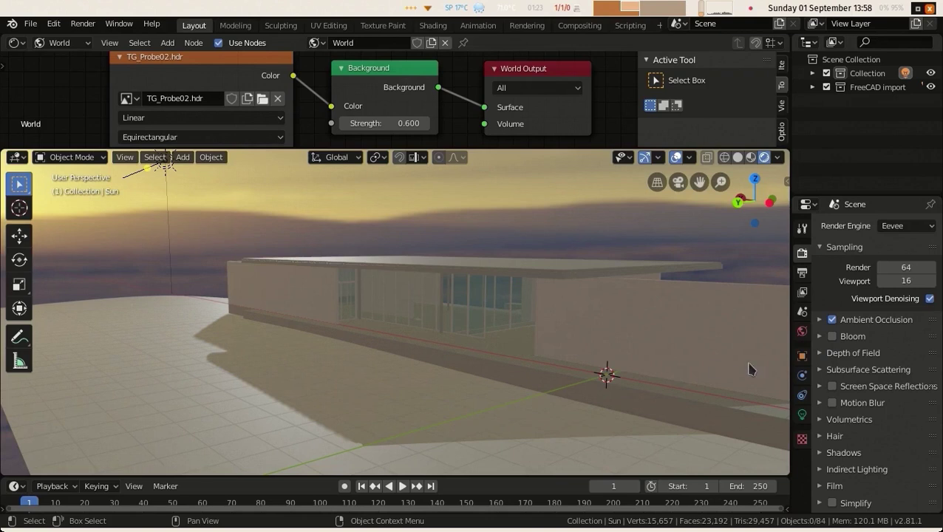
Expand Ambient Occlusion, set its distance to 5 m, and orbit along the glass facade
click(820, 321)
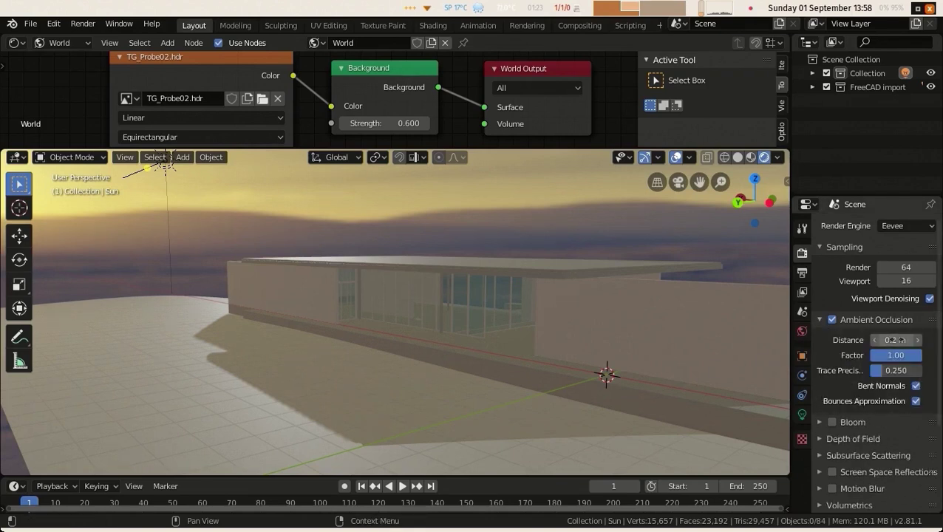
key(Return)
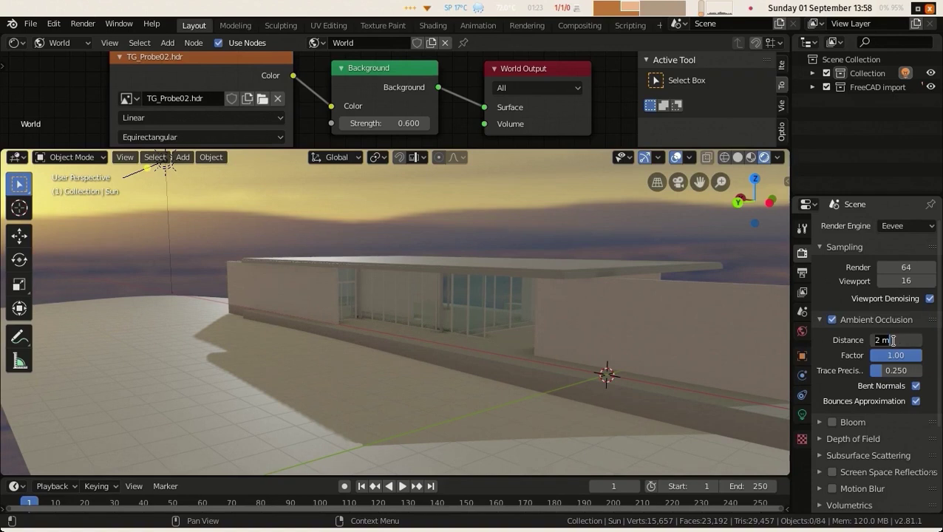
key(Return)
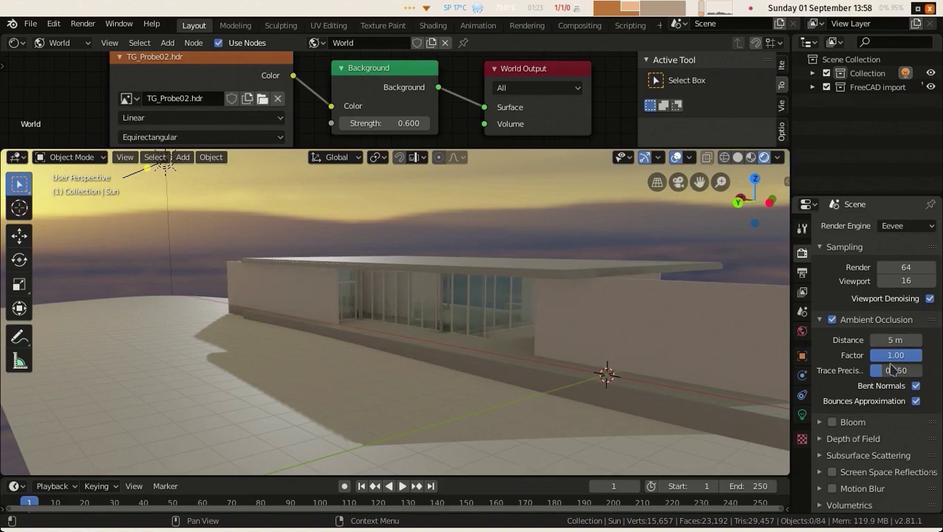
middle_drag(368, 337, 347, 314)
scroll(425, 278, up, 8)
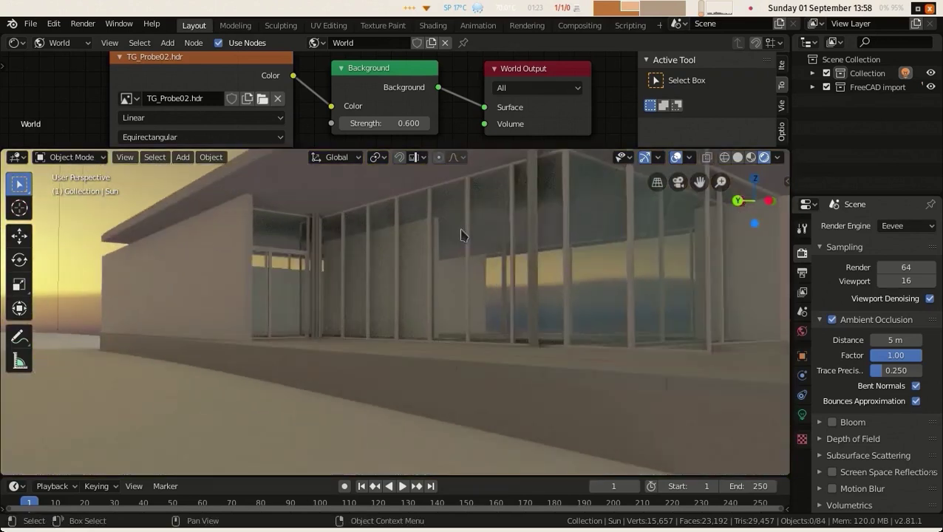
middle_drag(425, 260, 465, 212)
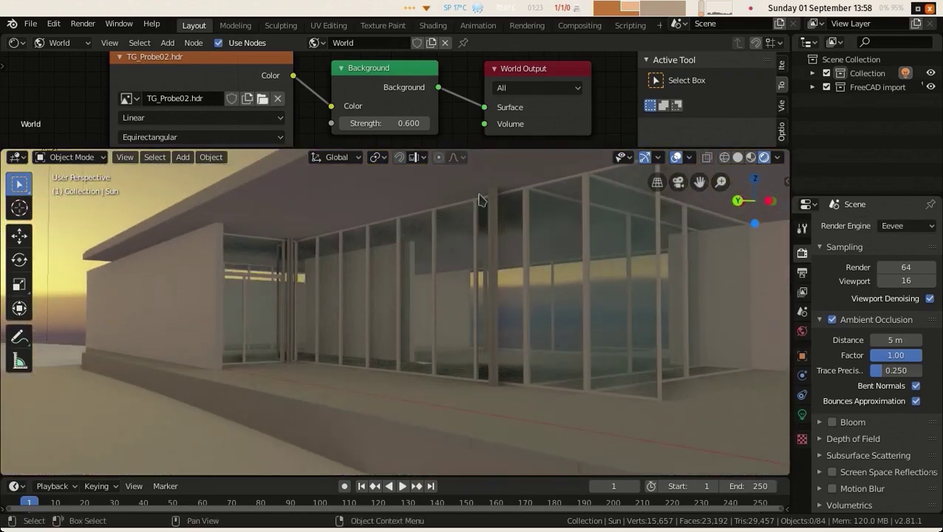
middle_drag(237, 309, 322, 325)
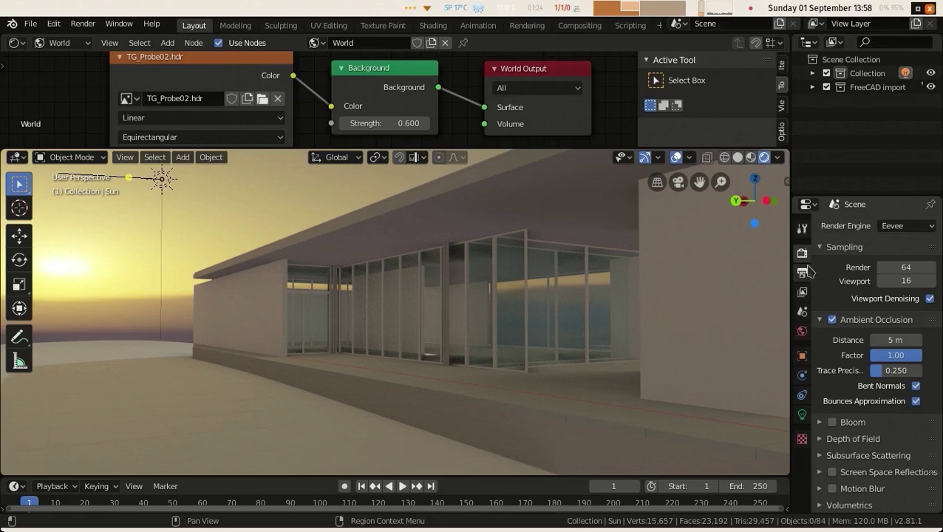
Fold the Ambient Occlusion and Sampling panels, turn on Bloom, and orbit beneath the building
click(820, 321)
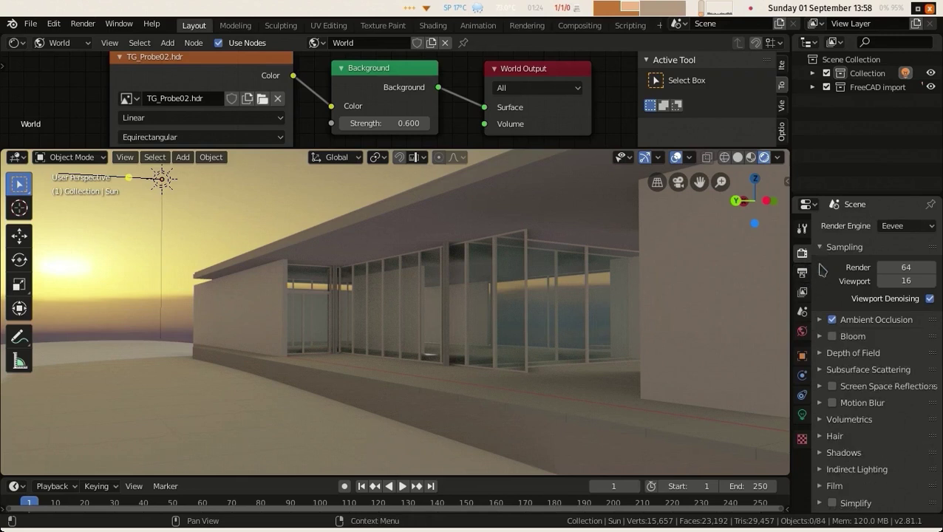
click(821, 248)
click(832, 280)
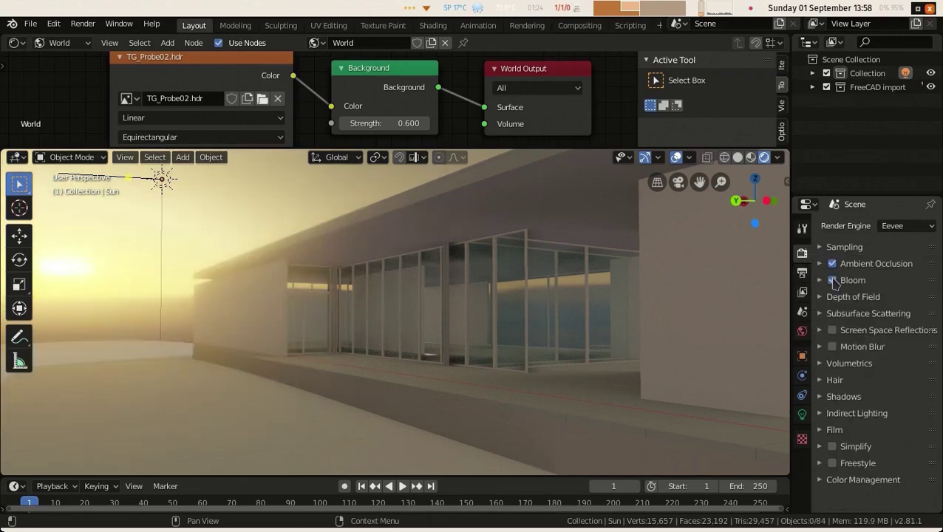
middle_drag(325, 362, 329, 341)
middle_drag(195, 180, 433, 338)
Select a window pane and switch the enlarged node editor from World to Object nodes
click(478, 316)
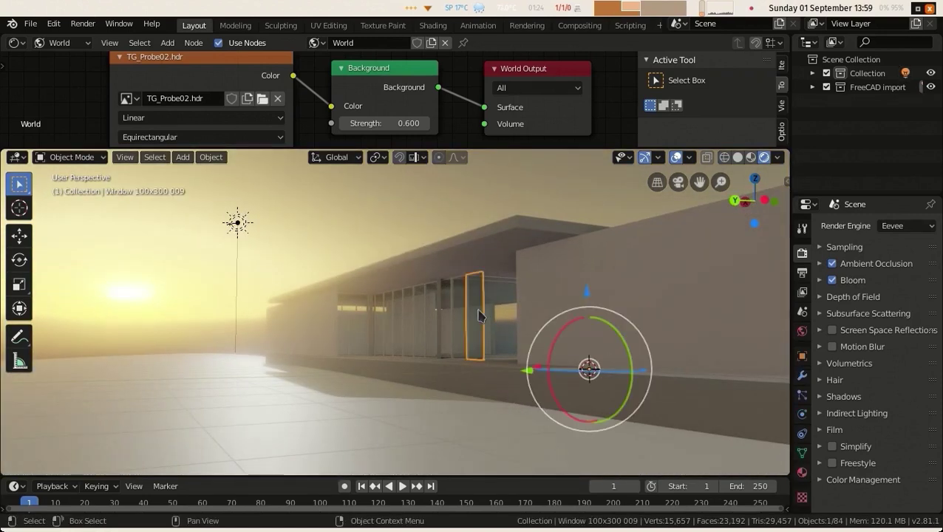
click(658, 157)
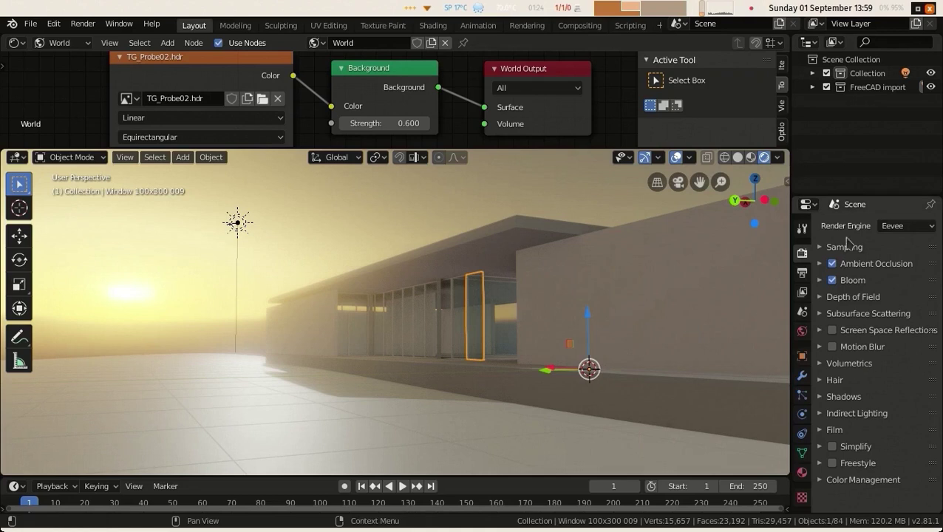
scroll(140, 66, down, 3)
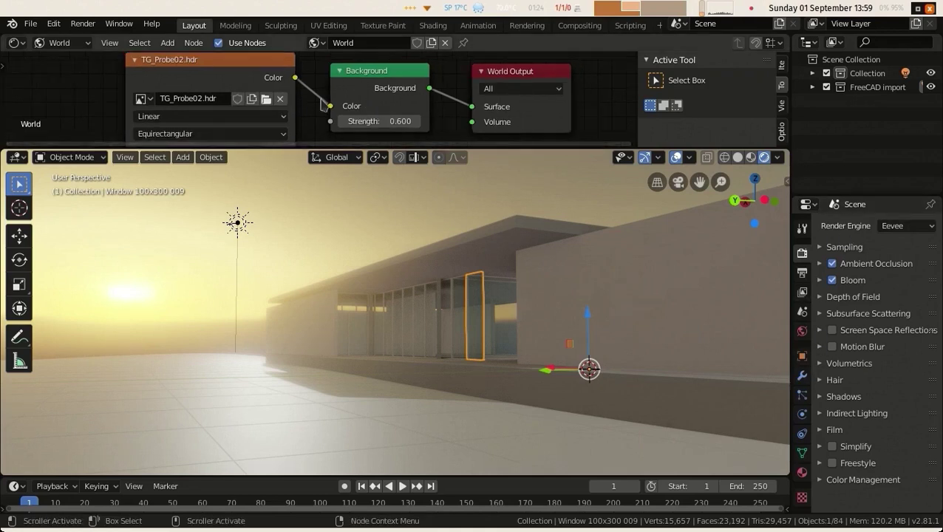
click(62, 42)
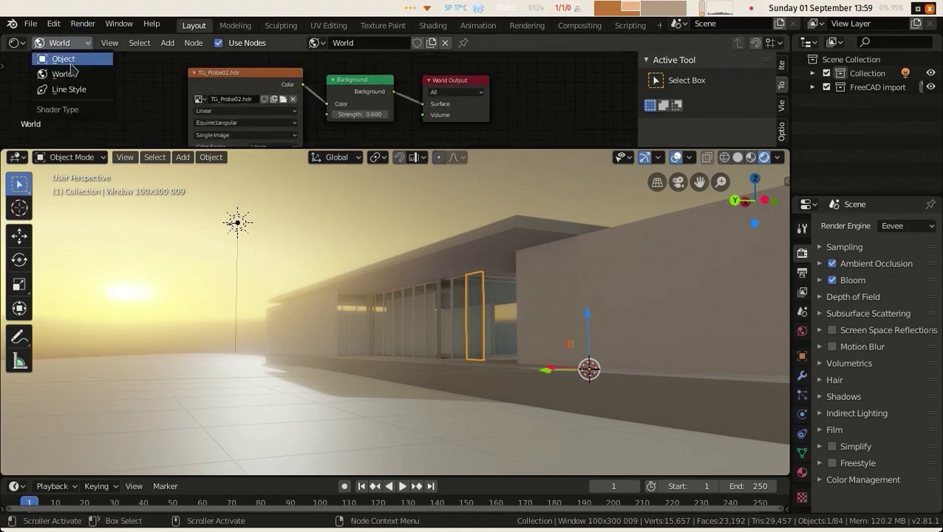
click(61, 58)
drag(256, 147, 267, 256)
middle_drag(332, 185, 303, 139)
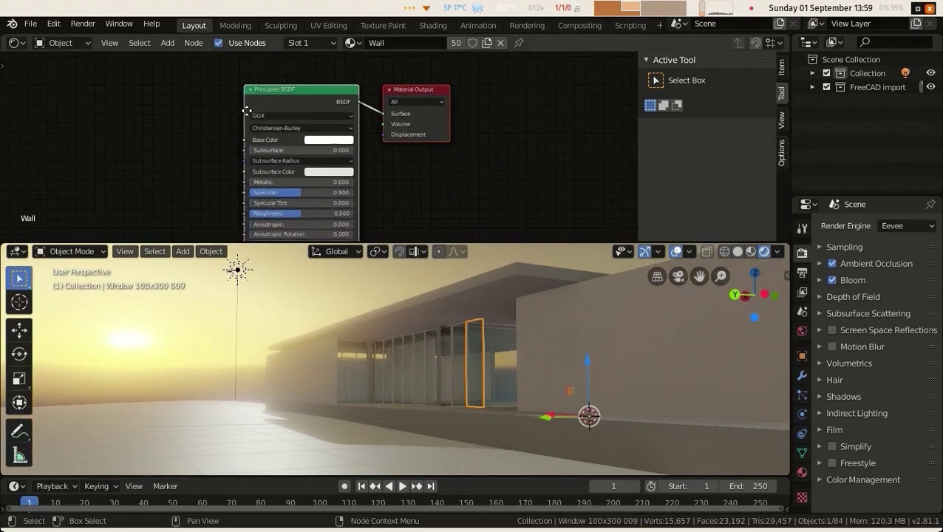
Open the window's Material properties and pick the Window1 glass slot
click(802, 473)
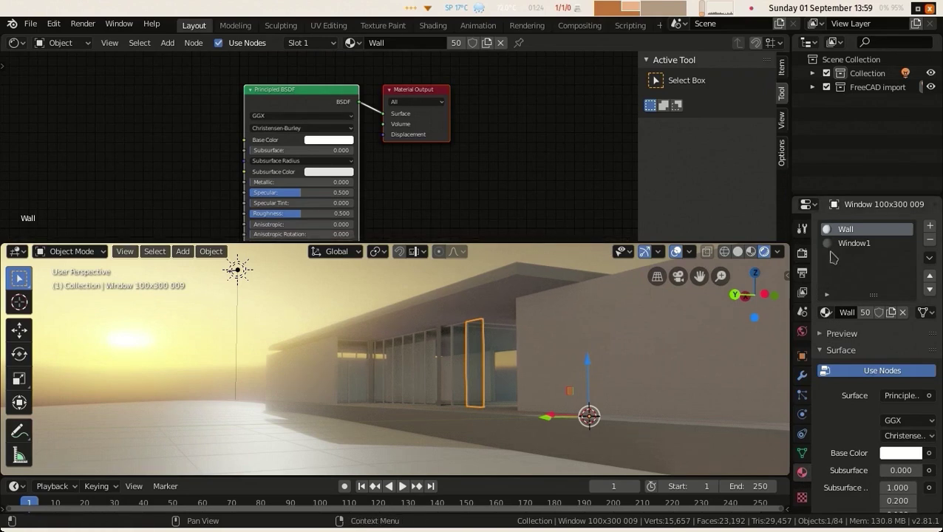
click(854, 243)
click(846, 232)
click(854, 244)
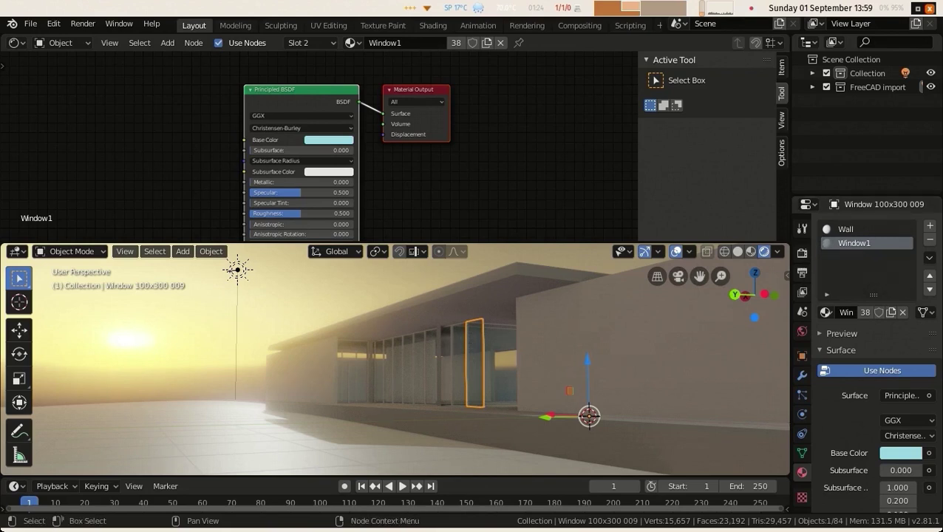
key(alt+Tab)
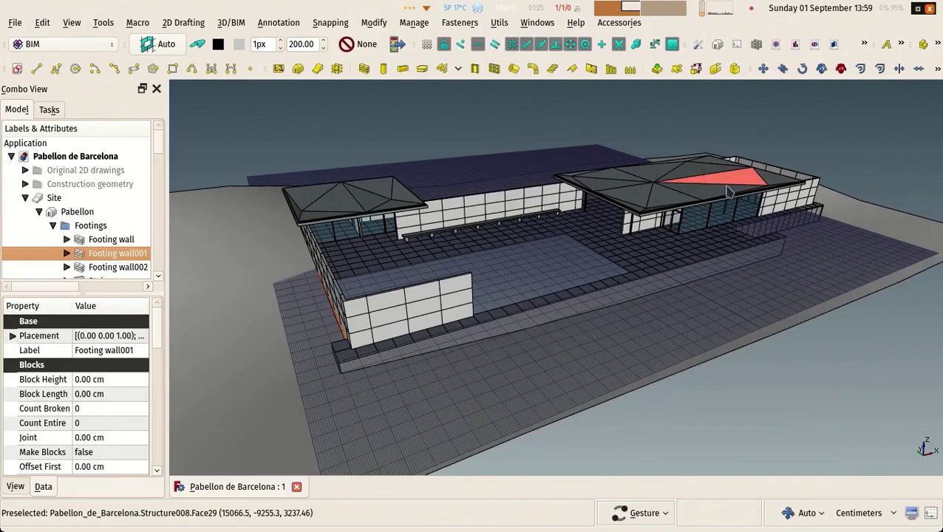
scroll(591, 297, up, 3)
scroll(591, 297, up, 3)
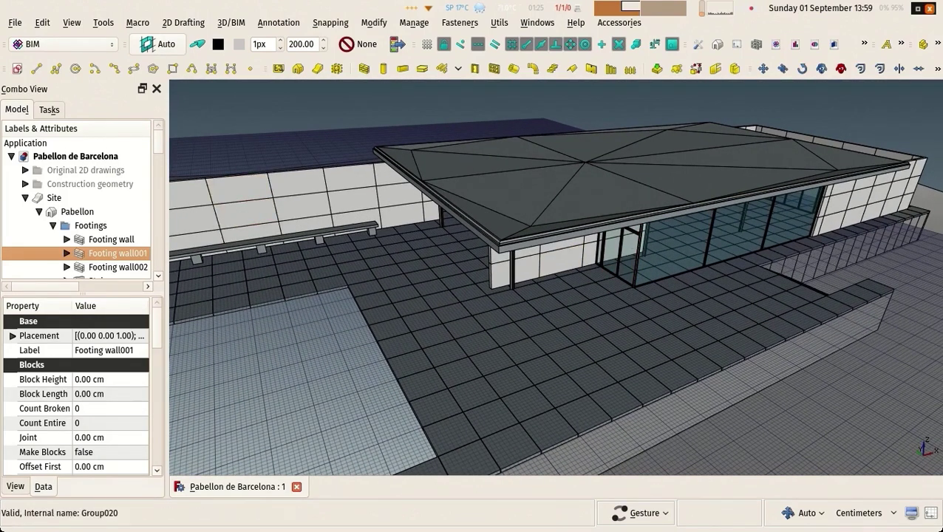
key(alt+Tab)
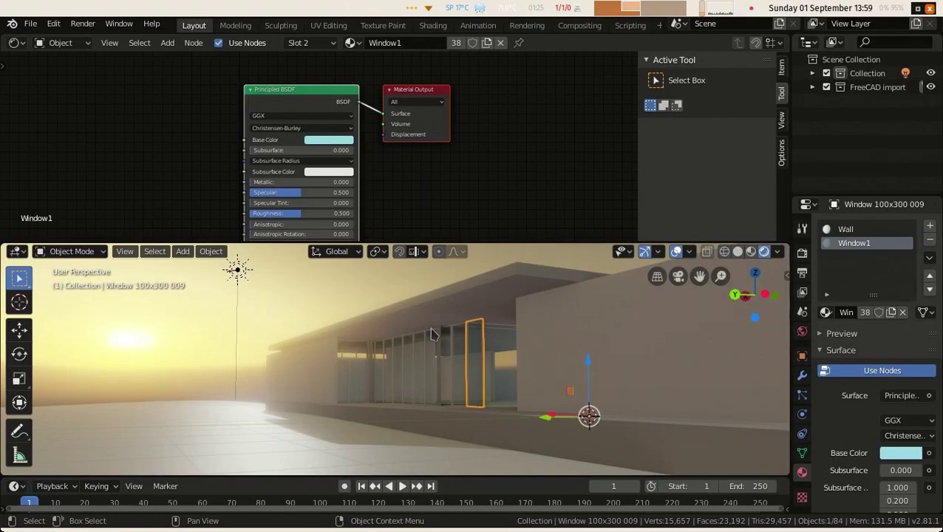
Select the window pane and add a new Principled BSDF node to the Window1 material
click(554, 342)
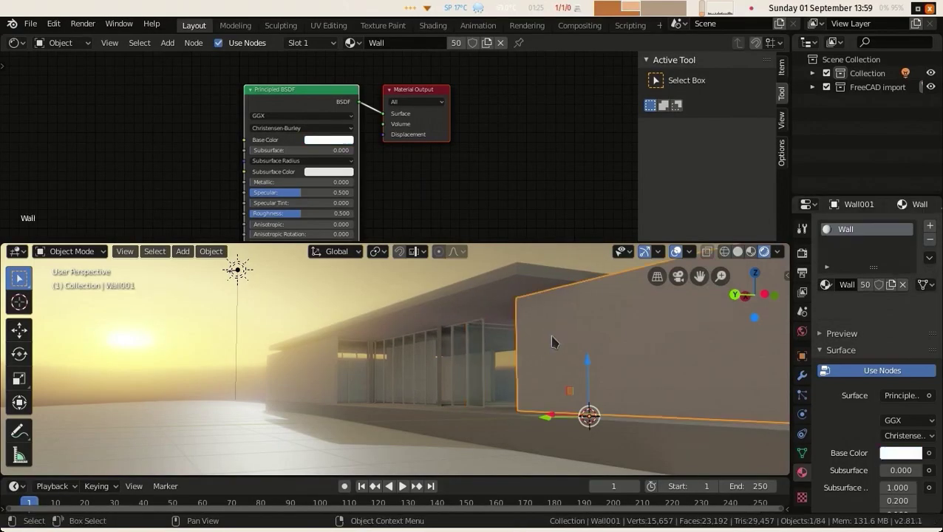
click(475, 362)
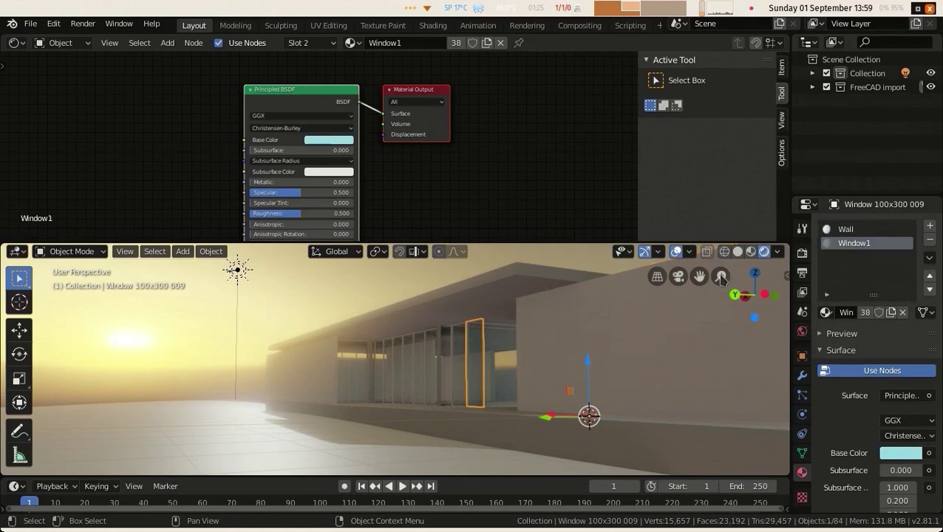
click(853, 243)
scroll(398, 142, up, 2)
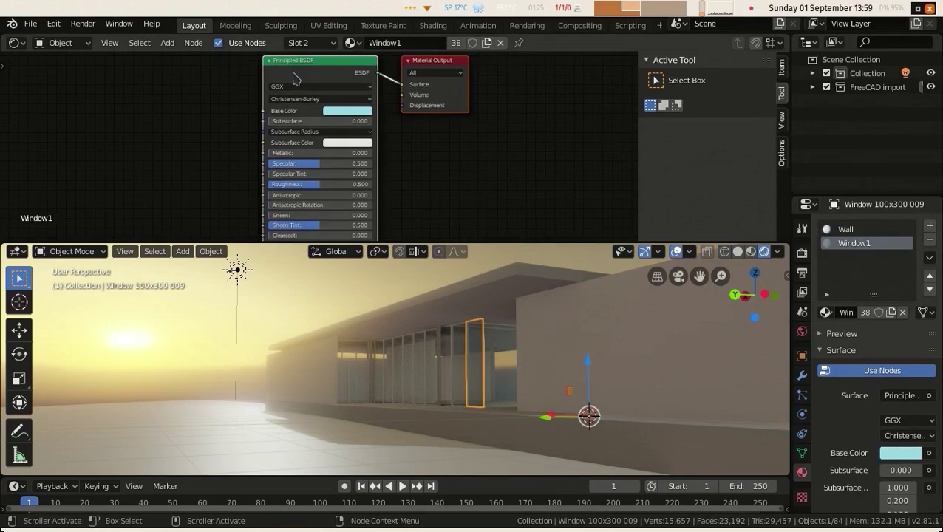
scroll(248, 76, up, 1)
middle_drag(248, 76, 249, 124)
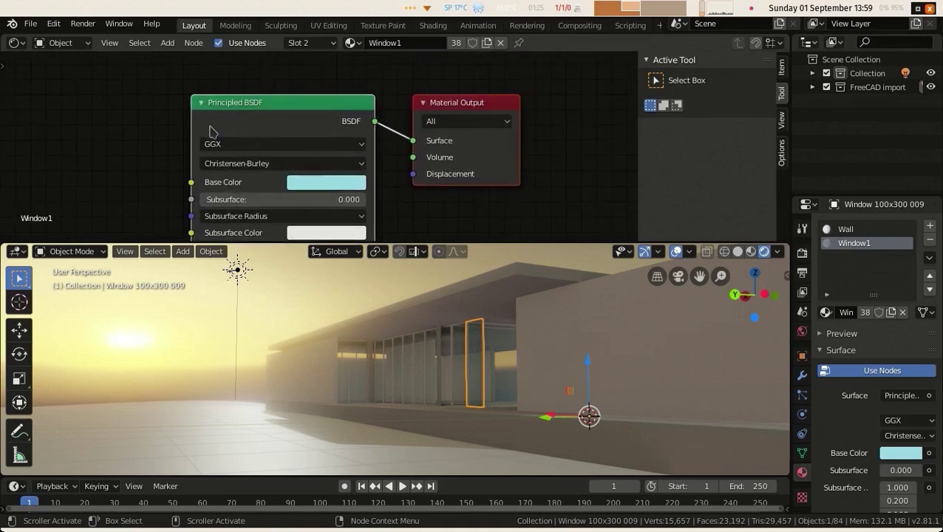
middle_drag(191, 149, 165, 126)
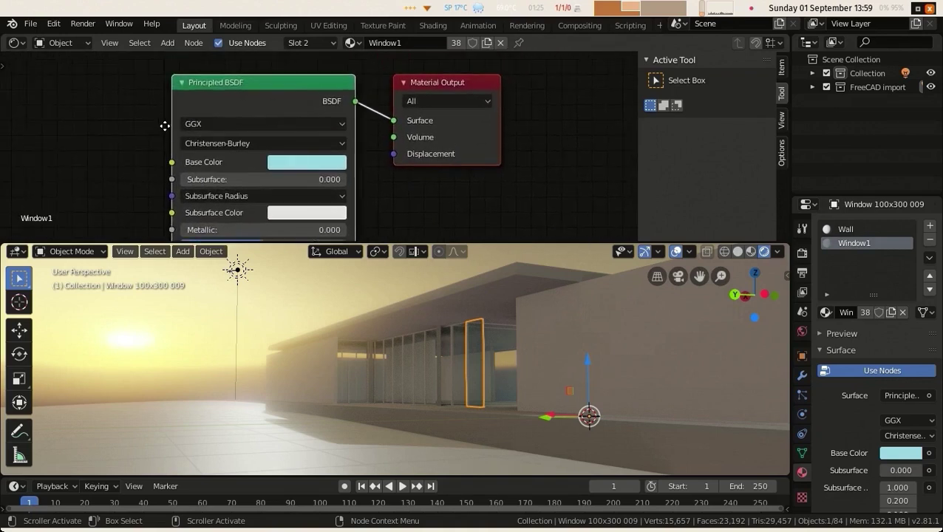
click(165, 45)
mouse_move(181, 107)
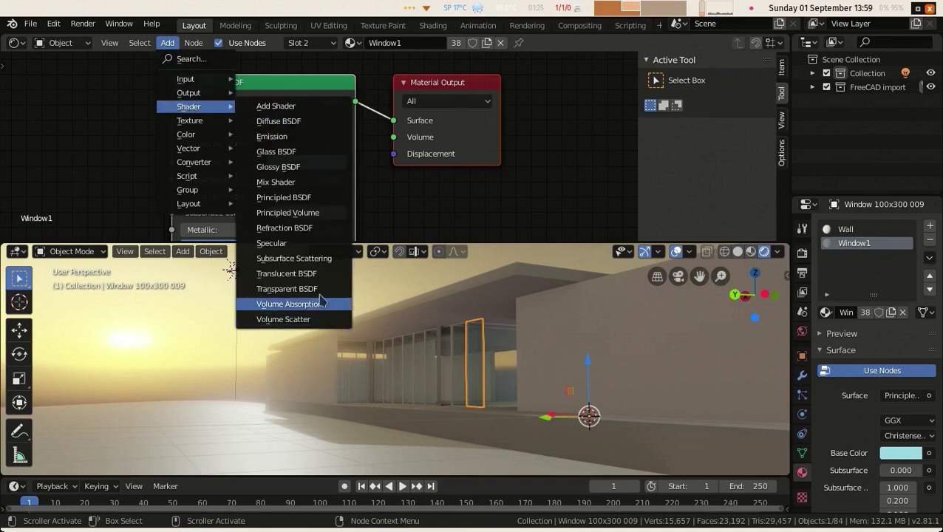
click(299, 198)
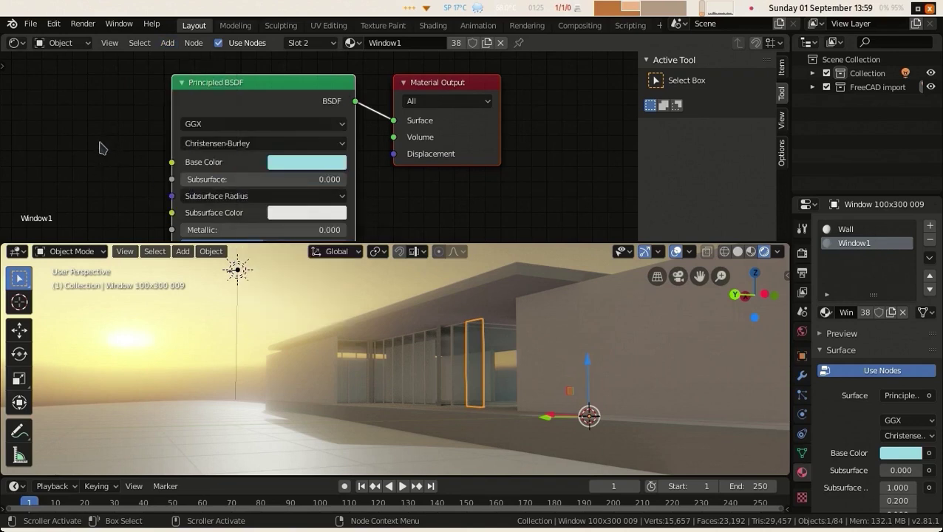
Make the Window1 material fully metallic and specular, with Roughness at 0
shift+scroll(118, 126, down, 1)
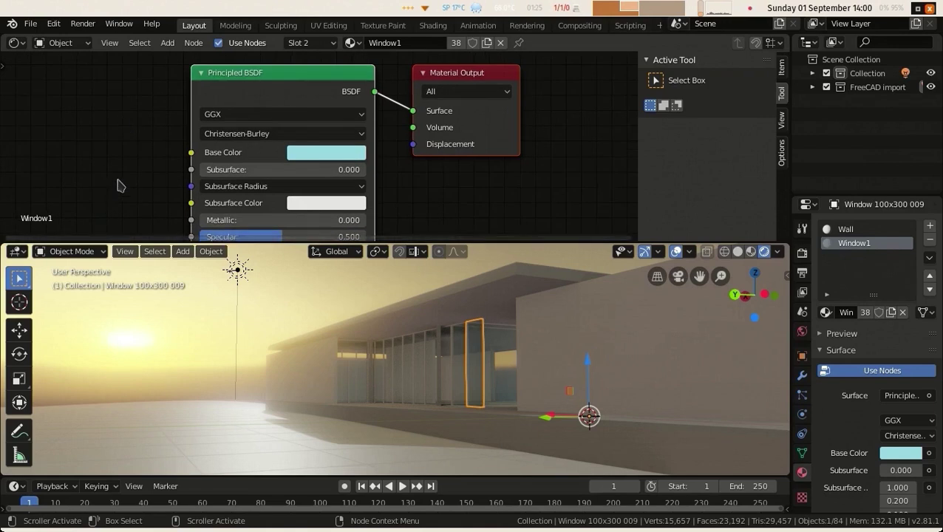
shift+scroll(124, 123, down, 4)
shift+scroll(125, 118, down, 1)
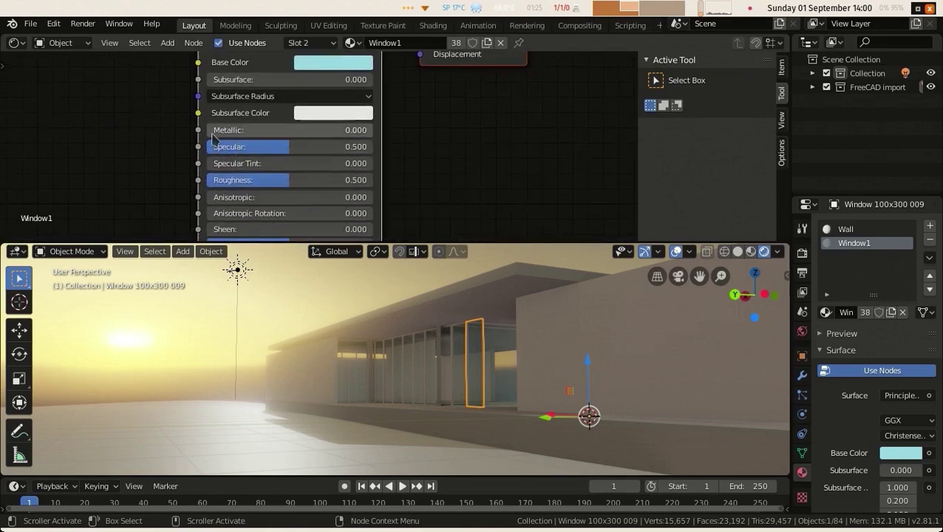
drag(218, 130, 373, 130)
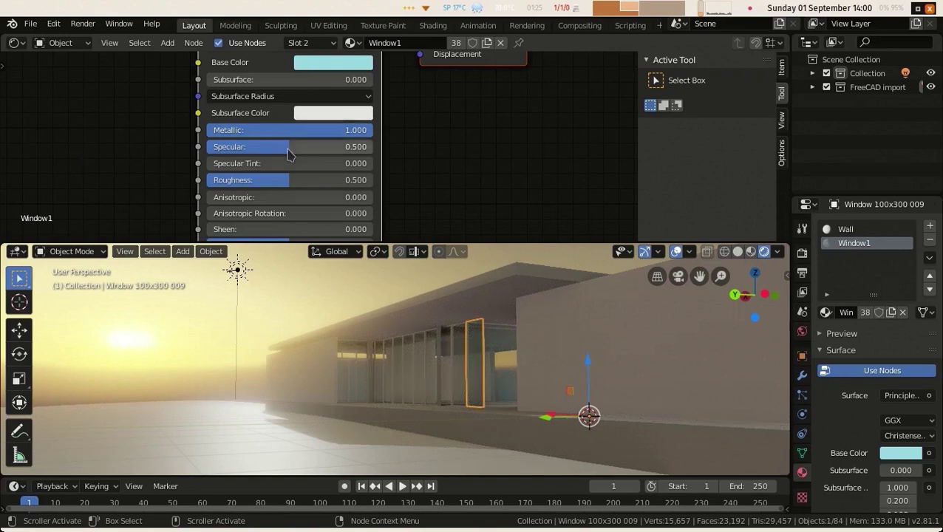
middle_drag(290, 356, 307, 392)
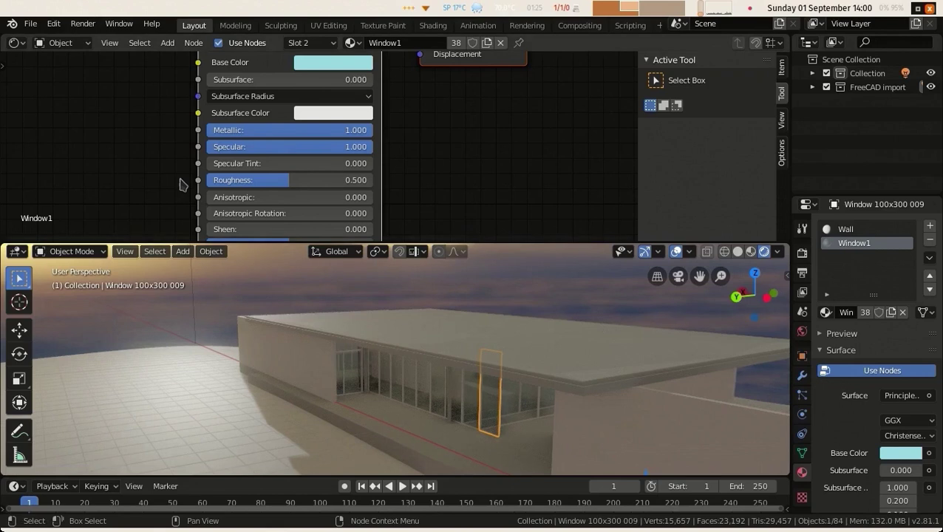
middle_drag(228, 202, 248, 131)
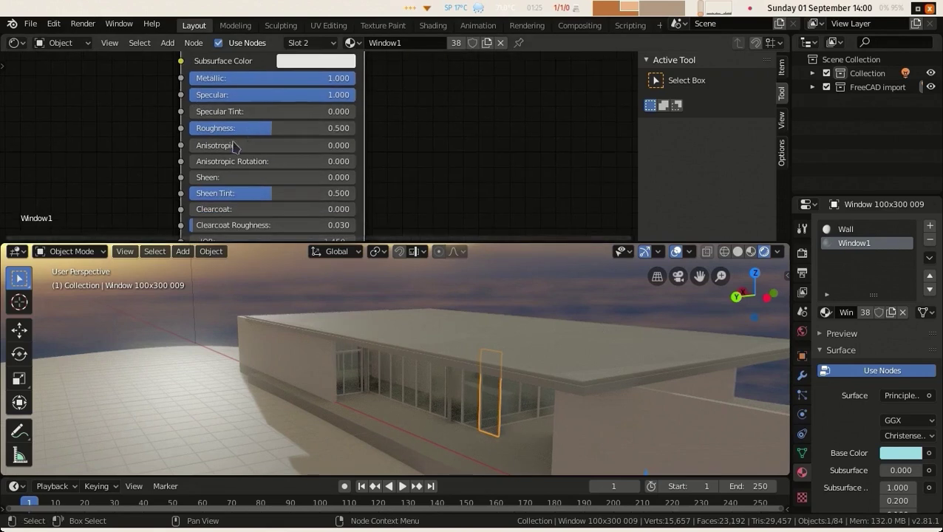
drag(251, 128, 207, 128)
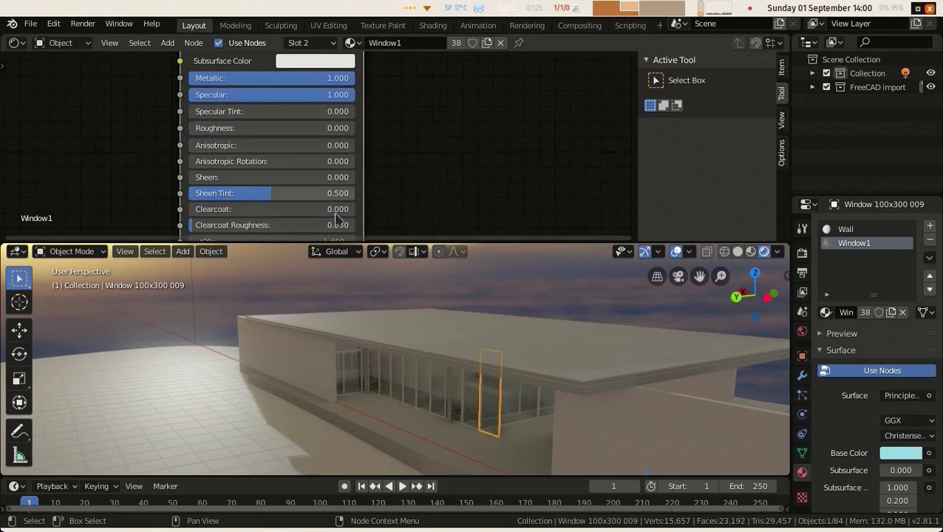
middle_drag(251, 94, 260, 71)
middle_drag(242, 200, 287, 238)
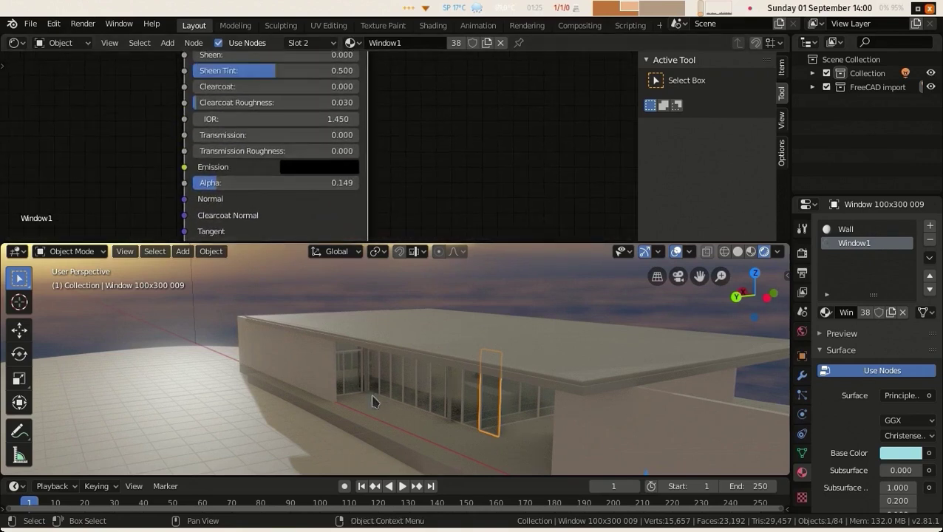
scroll(386, 383, up, 2)
Set the Window1 material's Shadow Mode to Alpha Clip
middle_drag(389, 339, 372, 331)
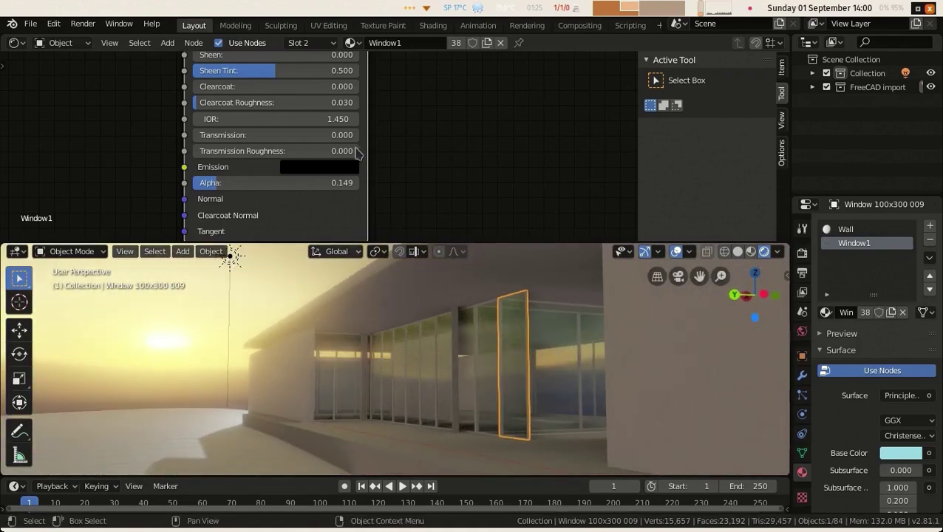
scroll(845, 447, down, 8)
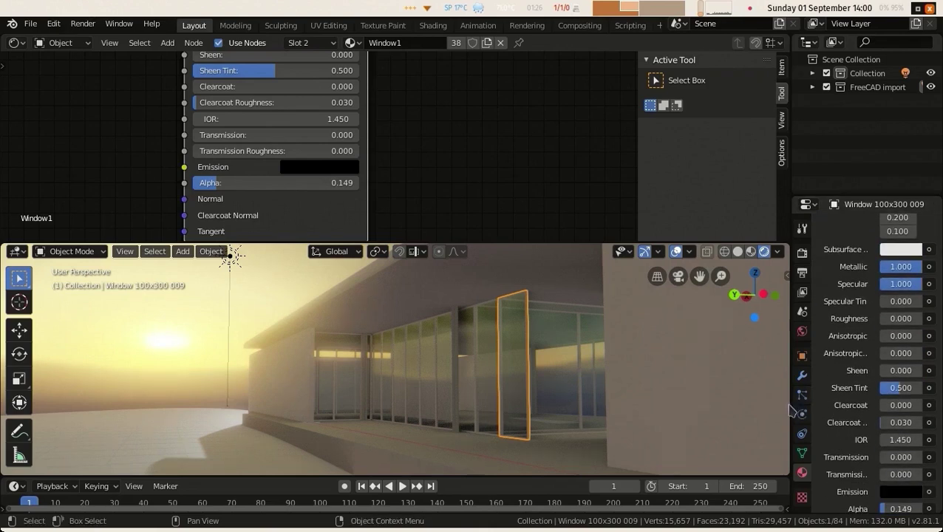
drag(784, 395, 729, 396)
scroll(850, 304, up, 6)
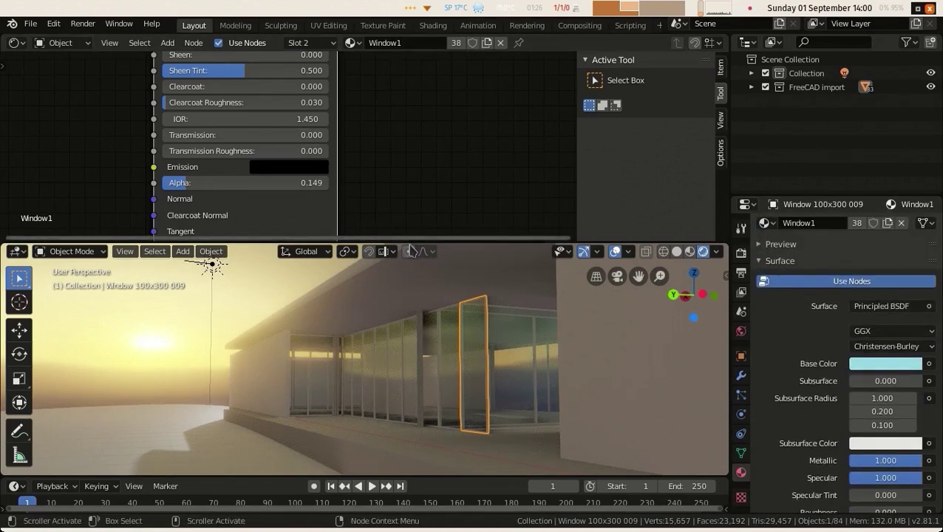
drag(403, 239, 403, 102)
scroll(935, 277, down, 10)
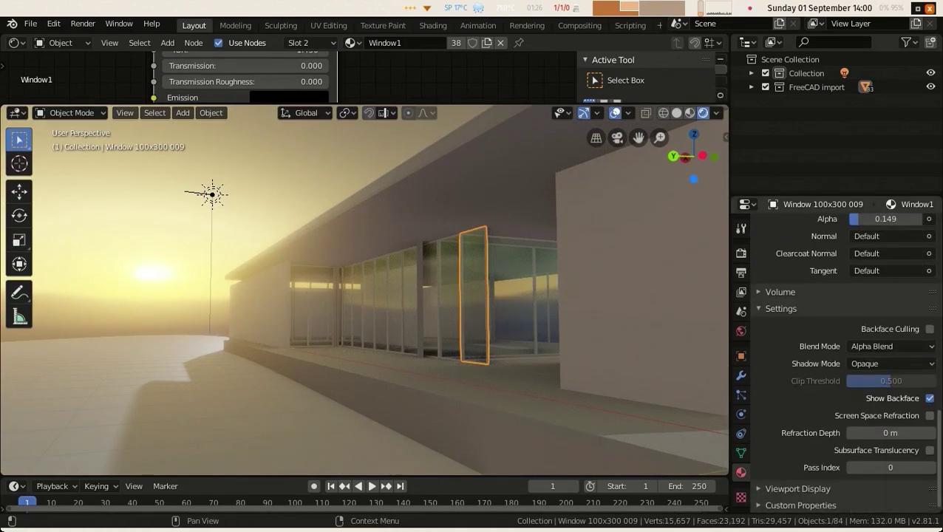
click(904, 364)
click(886, 411)
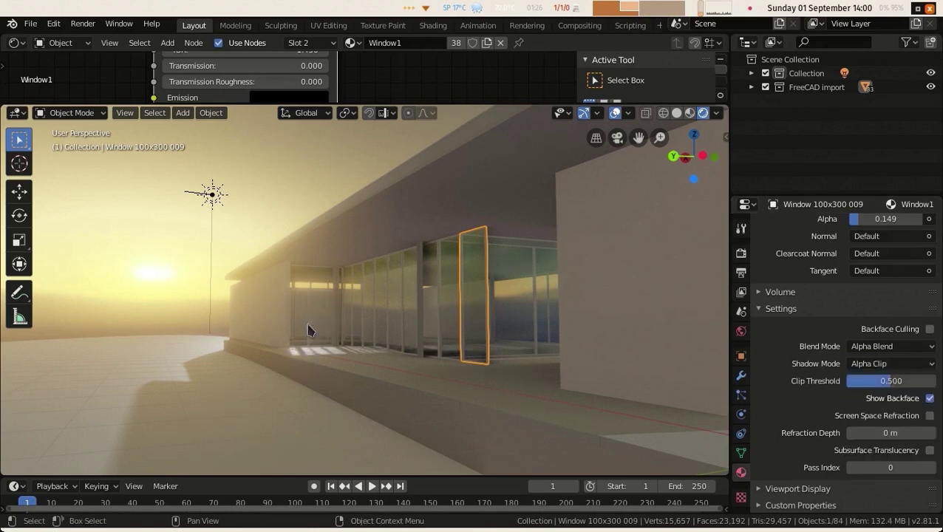
middle_drag(308, 334, 231, 280)
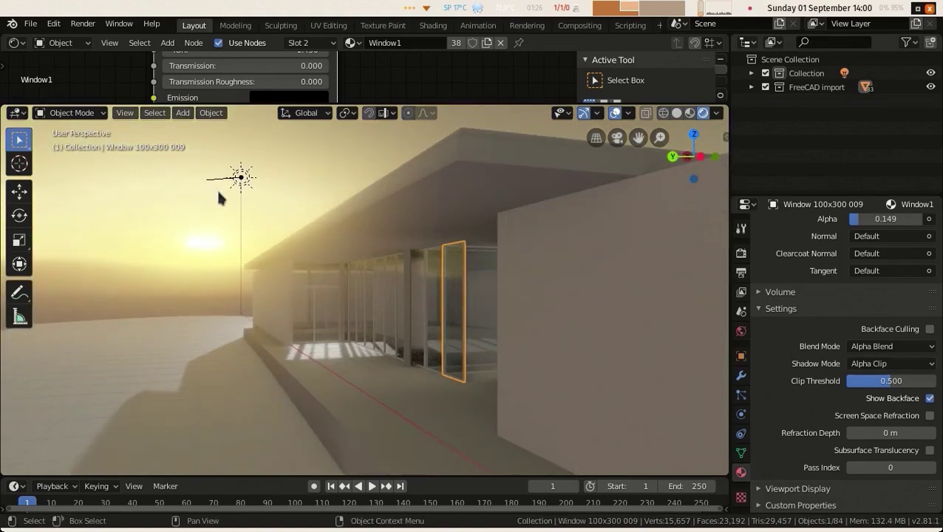
middle_drag(212, 234, 184, 275)
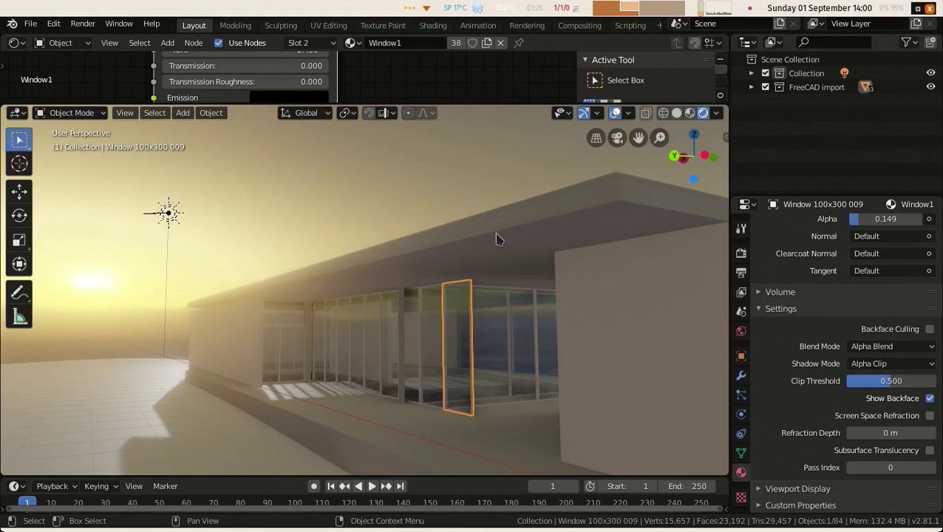
Select Column002 and set its Structure material to Metallic 1.000, Specular 1.000 and Roughness 0.000
click(401, 359)
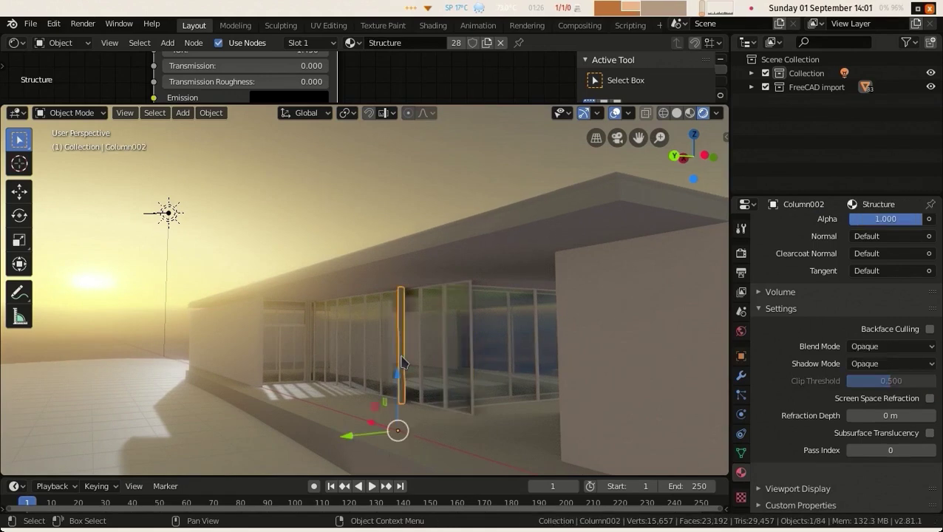
scroll(849, 256, up, 15)
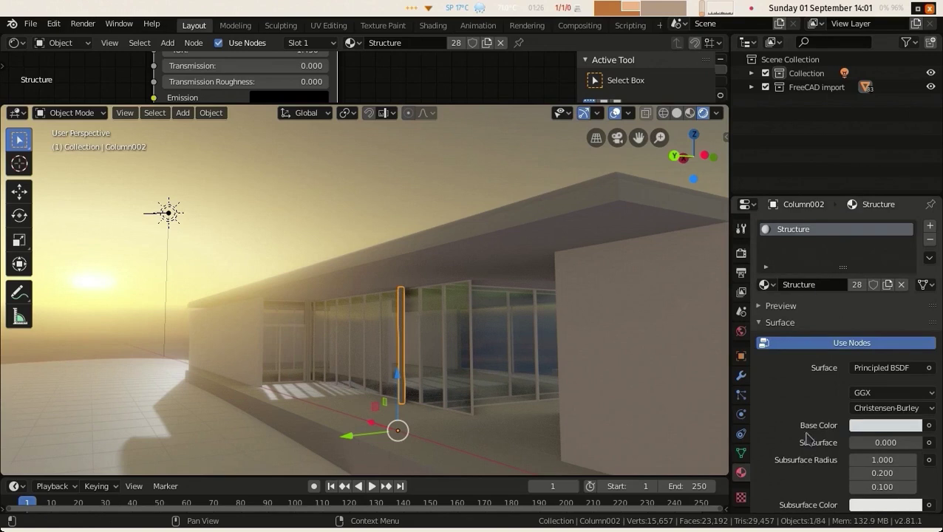
scroll(806, 422, down, 8)
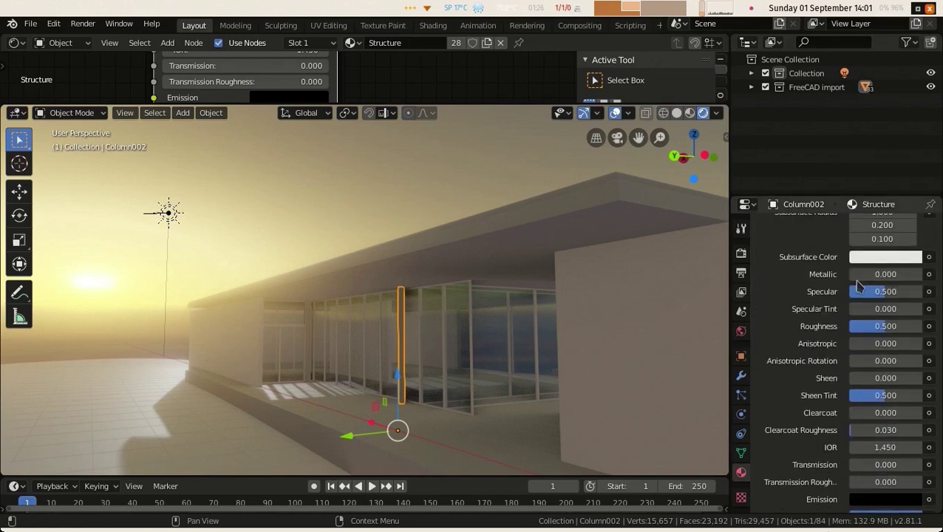
drag(850, 274, 916, 273)
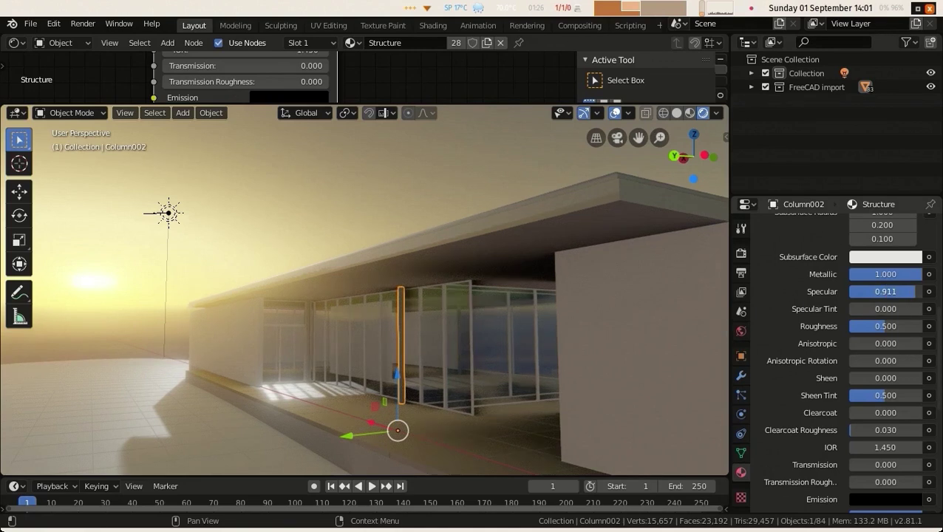
drag(885, 328, 849, 328)
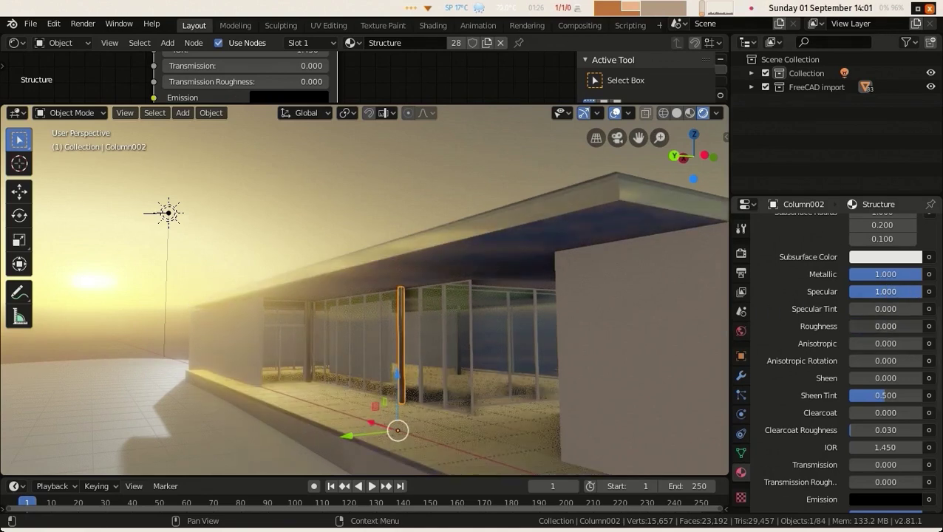
mouse_move(316, 358)
middle_down()
mouse_move(307, 347)
mouse_move(318, 362)
mouse_move(310, 357)
middle_up()
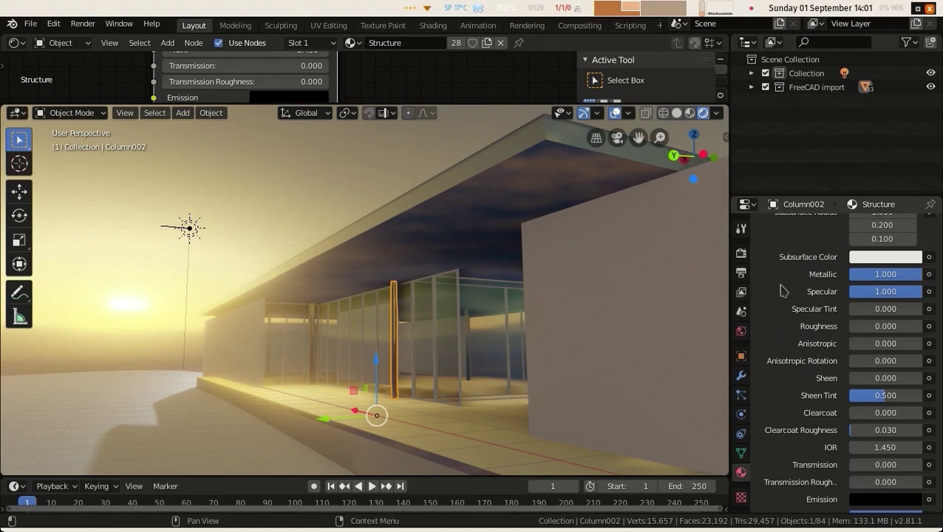
Tick Screen Space Reflections in the Eevee Render properties and check the glass reflections
click(741, 254)
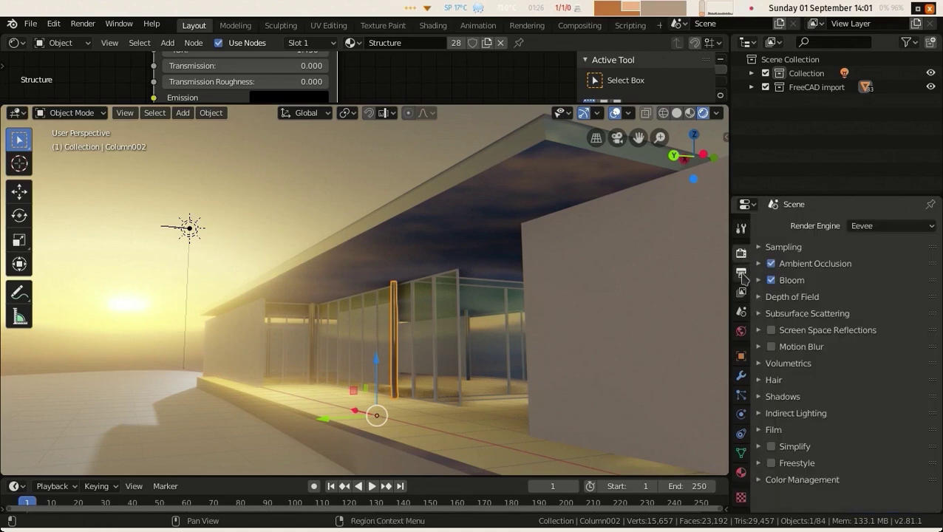
click(773, 333)
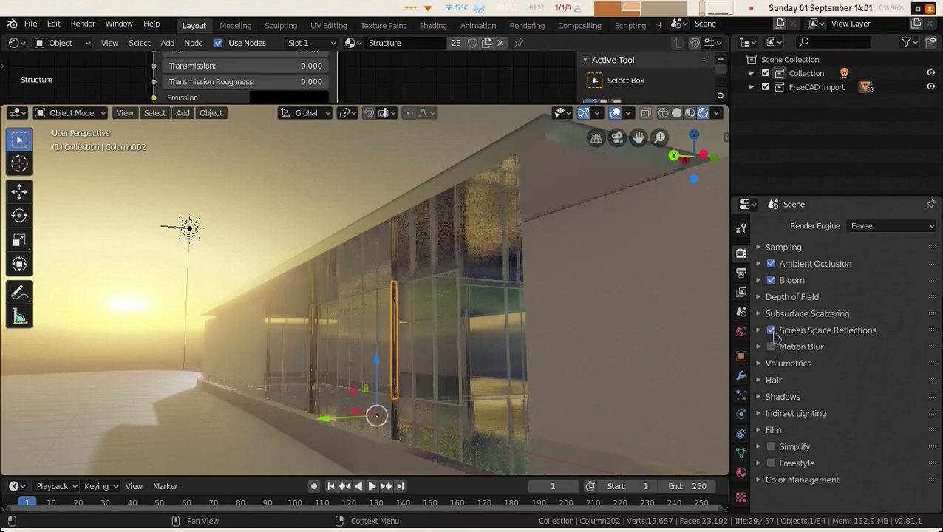
mouse_move(252, 302)
middle_down()
mouse_move(234, 300)
mouse_move(259, 307)
mouse_move(251, 308)
mouse_move(262, 325)
mouse_move(245, 307)
mouse_move(231, 312)
mouse_move(261, 330)
mouse_move(256, 316)
middle_up()
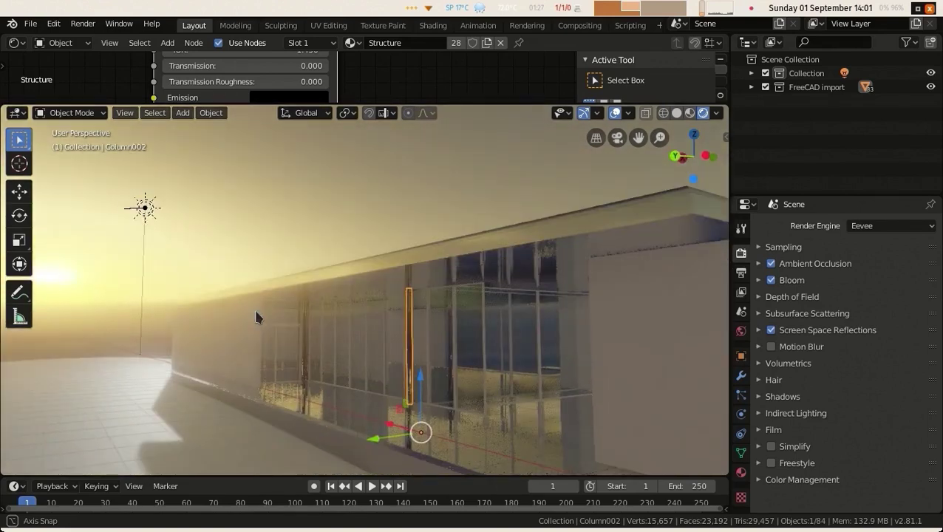
Set the Structure material's Roughness to 0.393, then deselect all objects
click(741, 473)
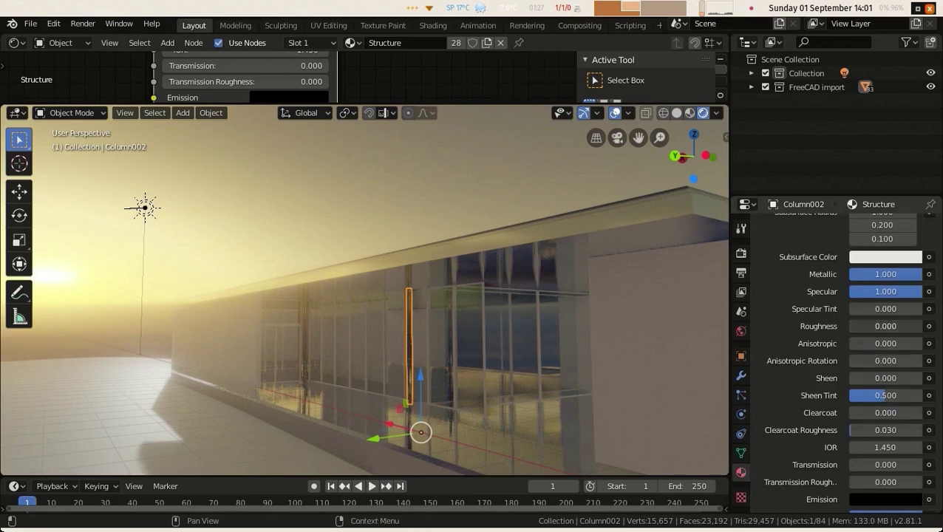
drag(885, 326, 912, 326)
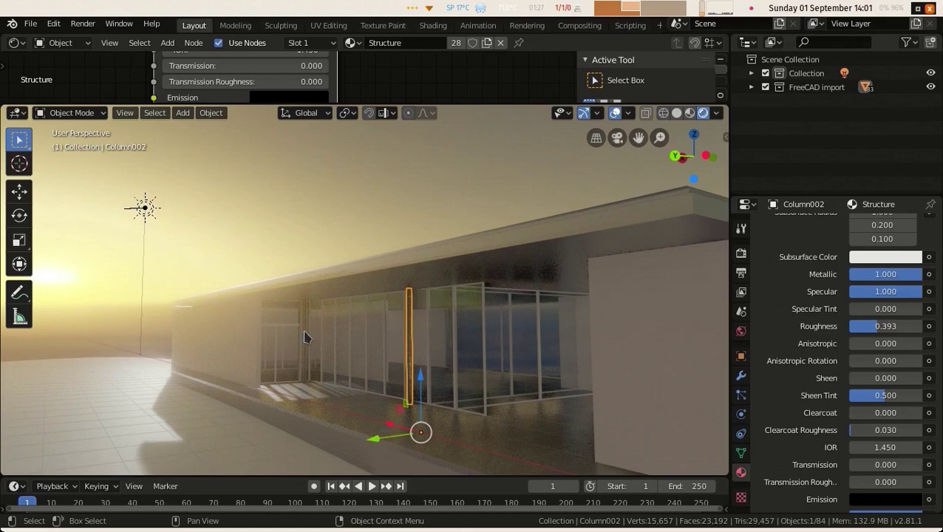
mouse_move(270, 348)
middle_down()
mouse_move(267, 340)
mouse_move(263, 390)
mouse_move(259, 337)
middle_up()
mouse_move(189, 361)
middle_down()
mouse_move(169, 361)
mouse_move(195, 364)
mouse_move(185, 355)
middle_up()
click(241, 176)
scroll(242, 185, down, 4)
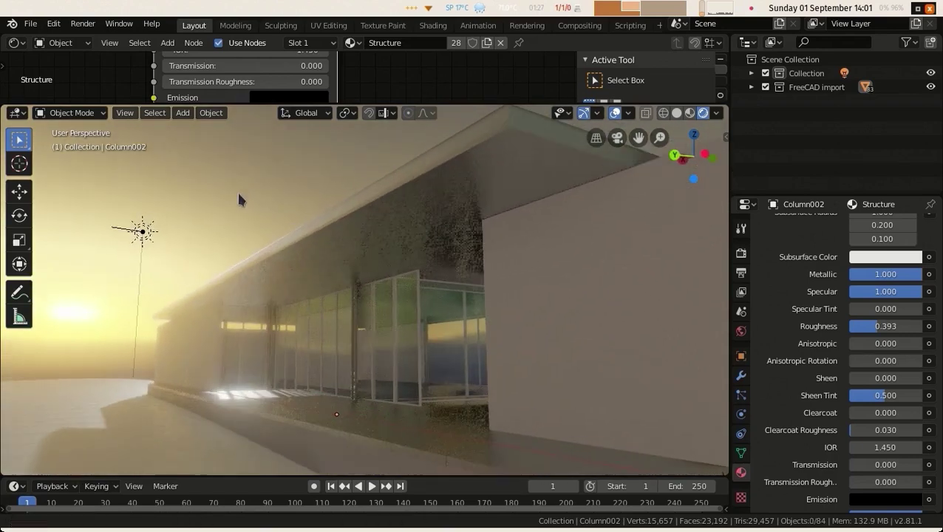
mouse_move(223, 264)
middle_down()
mouse_move(246, 275)
mouse_move(248, 267)
mouse_move(215, 271)
middle_up()
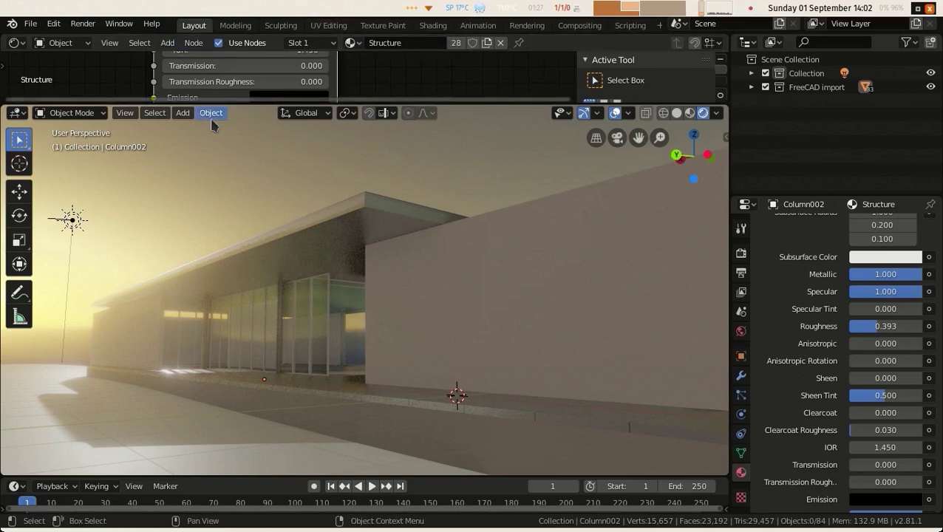
Try Render Image, which fails with 'No camera found in scene'
click(83, 23)
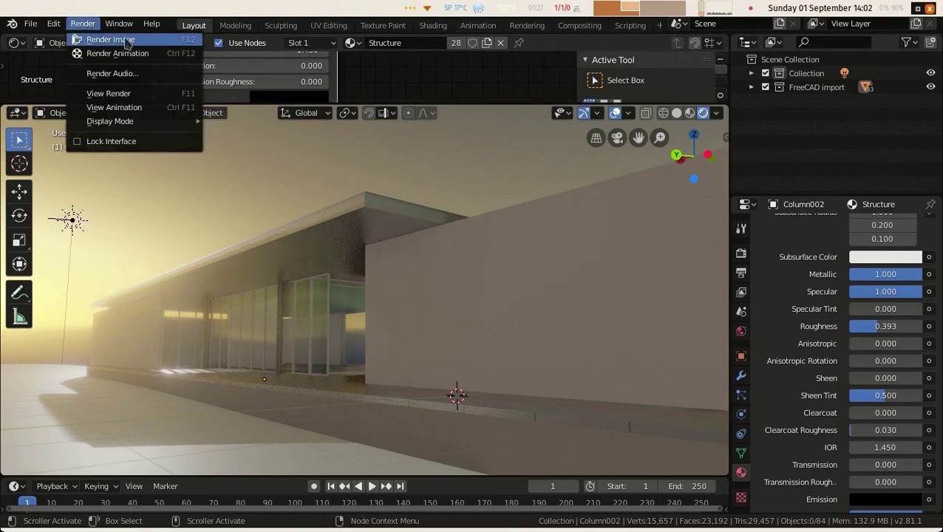
click(107, 39)
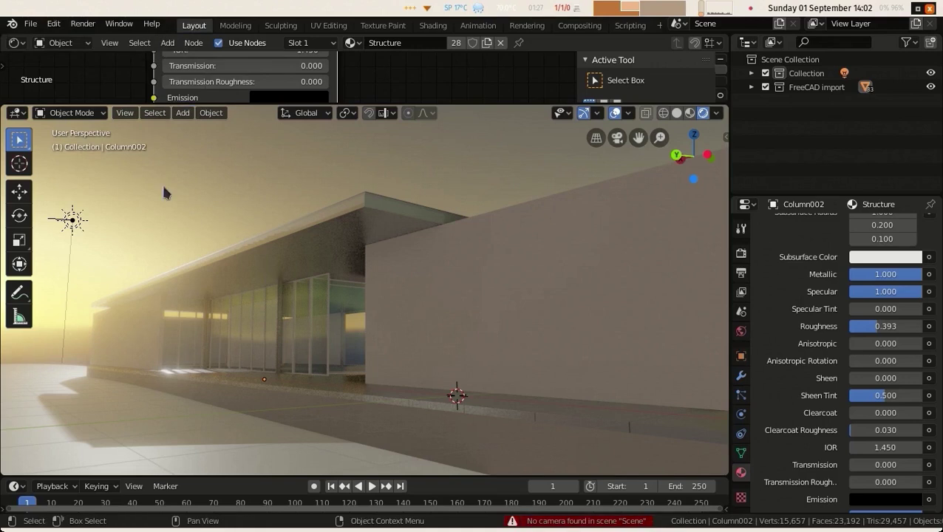
click(76, 27)
middle_drag(231, 274, 189, 243)
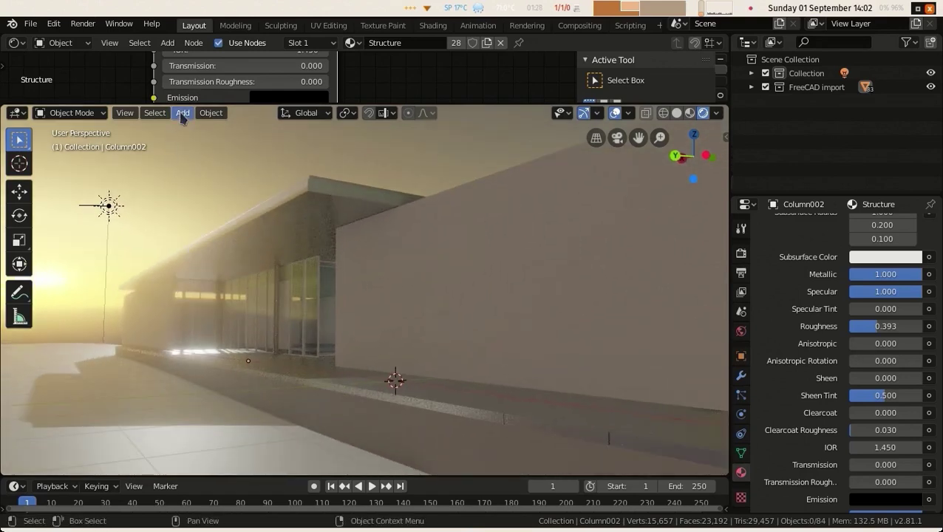
Add Camera.001 with a 50 mm lens and look under View > Align View for alignment options
click(181, 113)
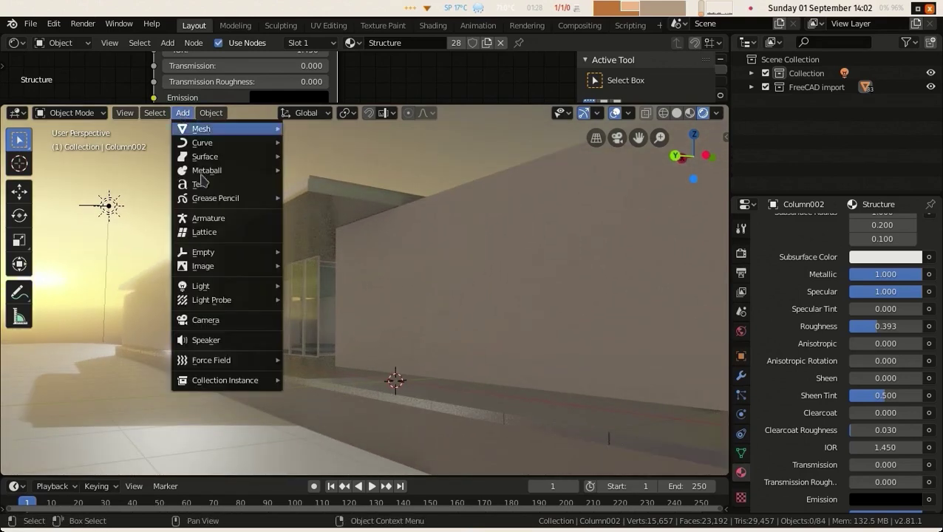
click(212, 325)
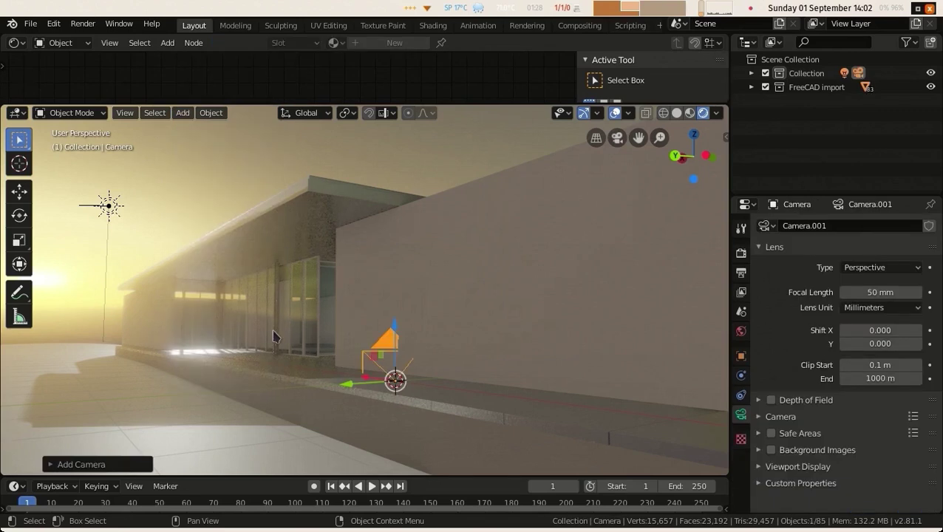
right_click(361, 338)
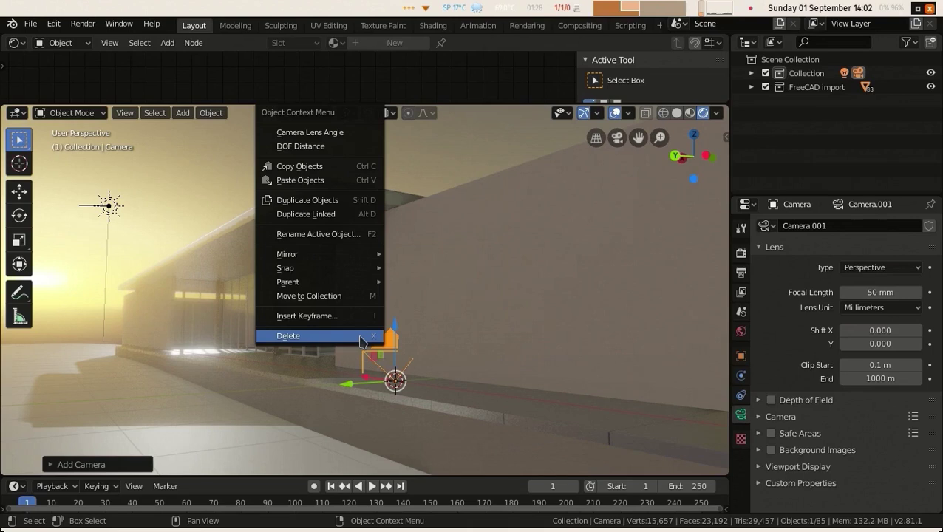
click(211, 113)
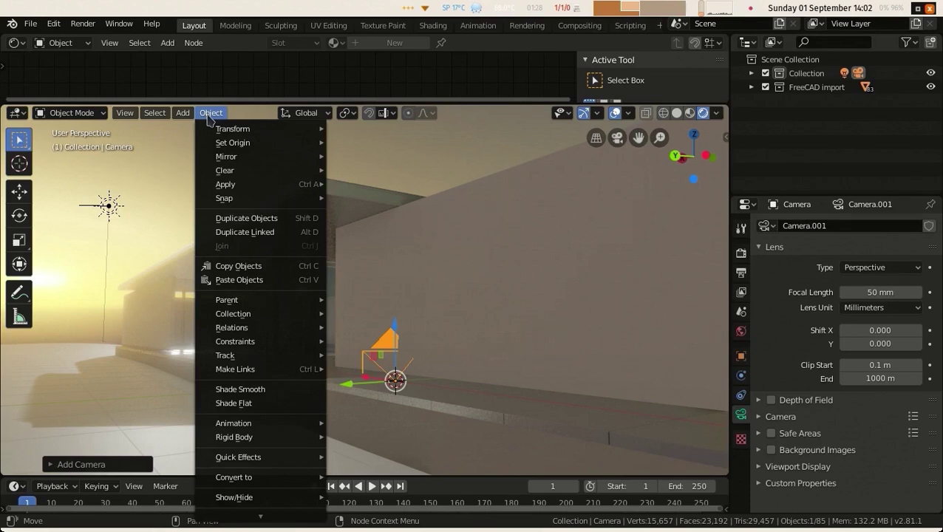
mouse_move(123, 115)
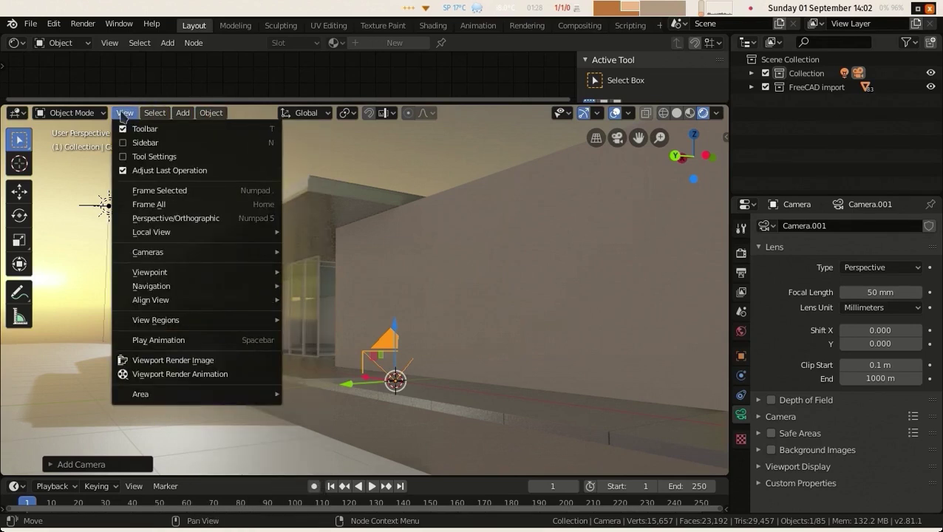
mouse_move(183, 253)
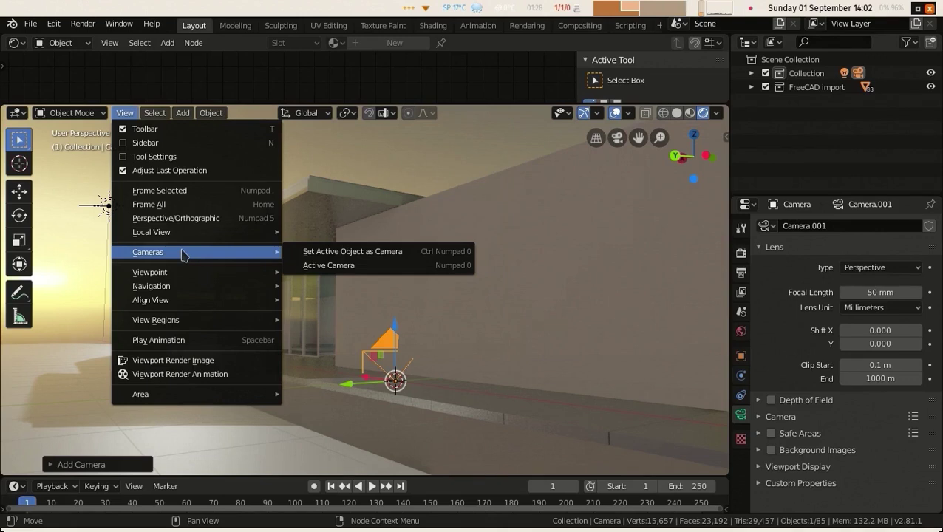
mouse_move(220, 308)
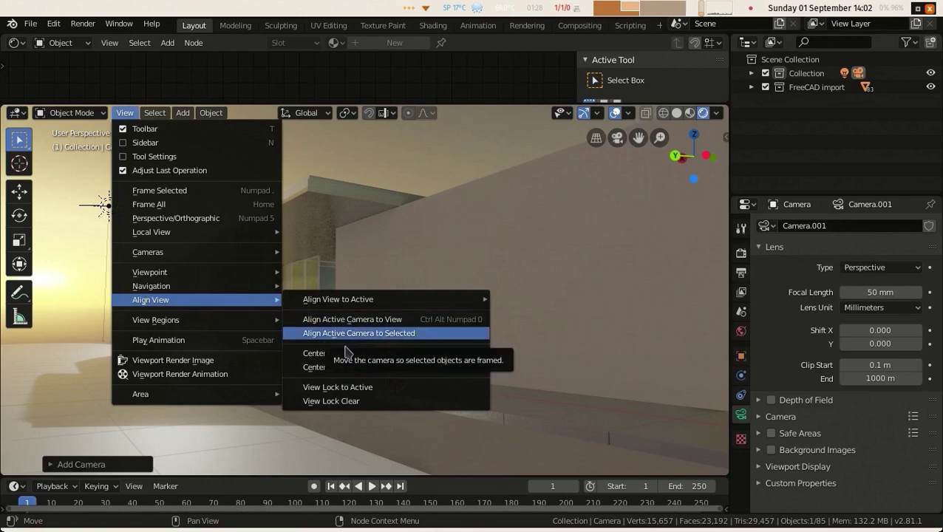
Align the camera to the current view and move it back to show the building
click(342, 320)
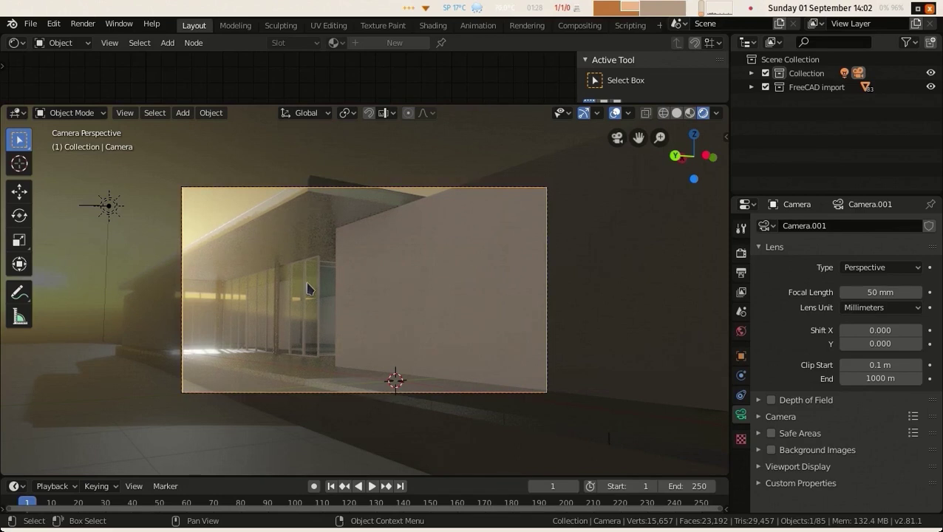
key(g)
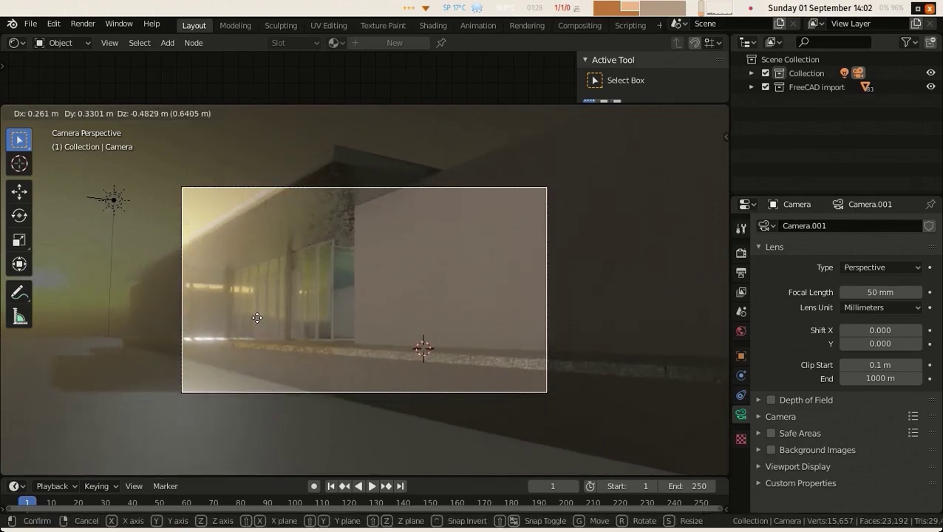
click(294, 303)
key(g)
key(z)
key(z)
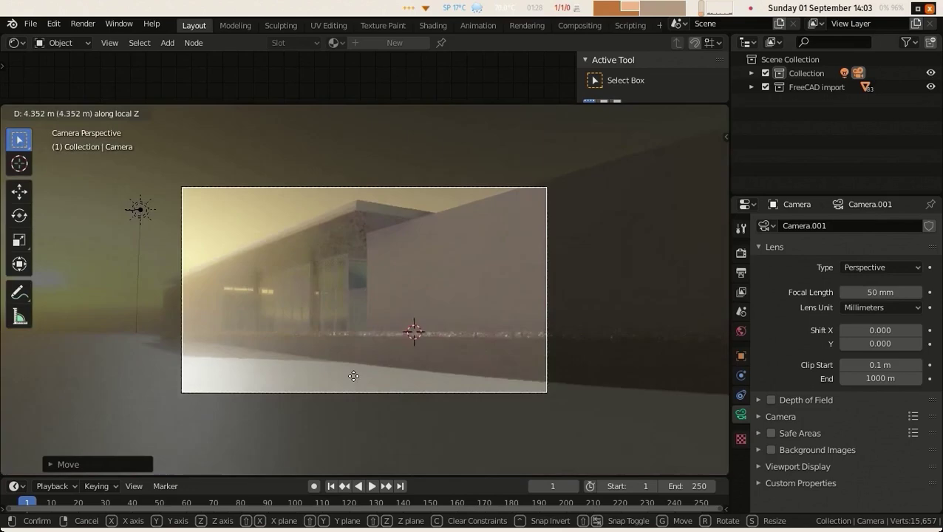
click(323, 338)
key(g)
click(348, 263)
Tilt, raise and turn the camera toward the pavilion using X and Z constraints
key(r)
key(x)
key(x)
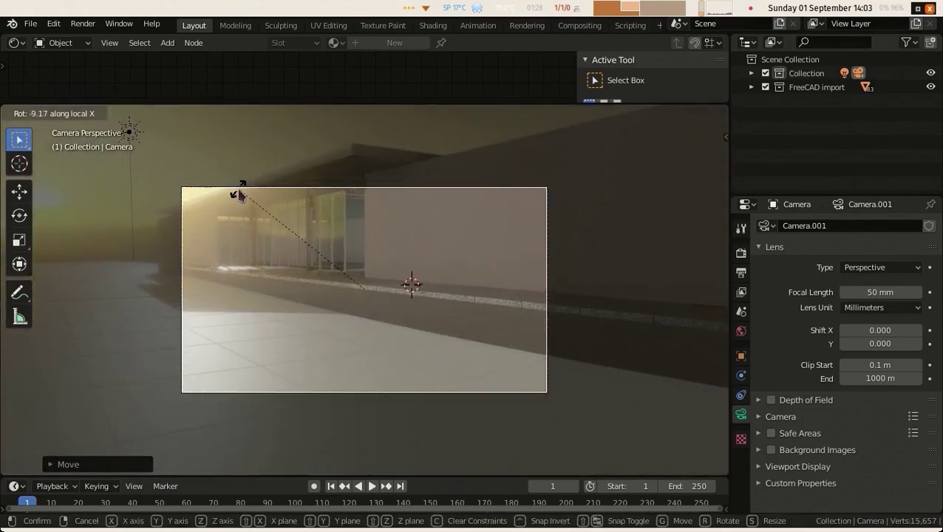
click(251, 334)
key(g)
key(z)
click(94, 379)
key(r)
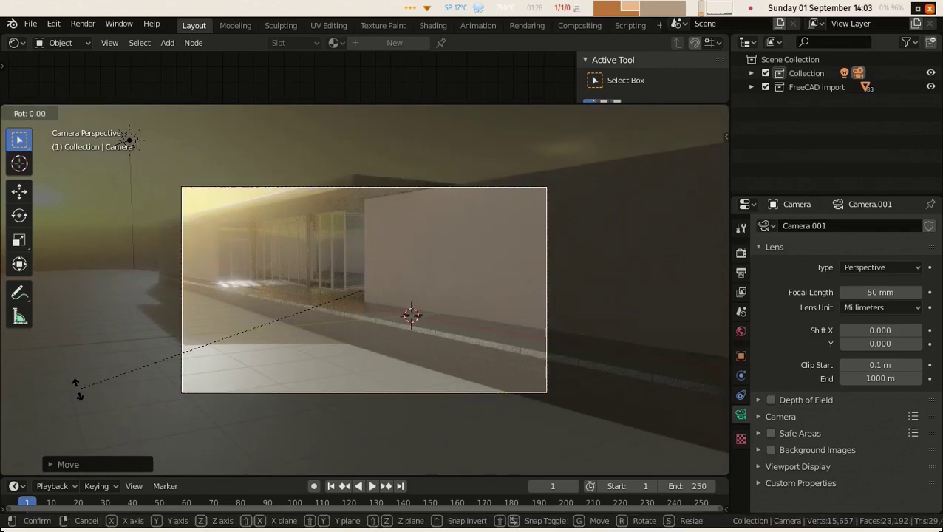
key(x)
key(x)
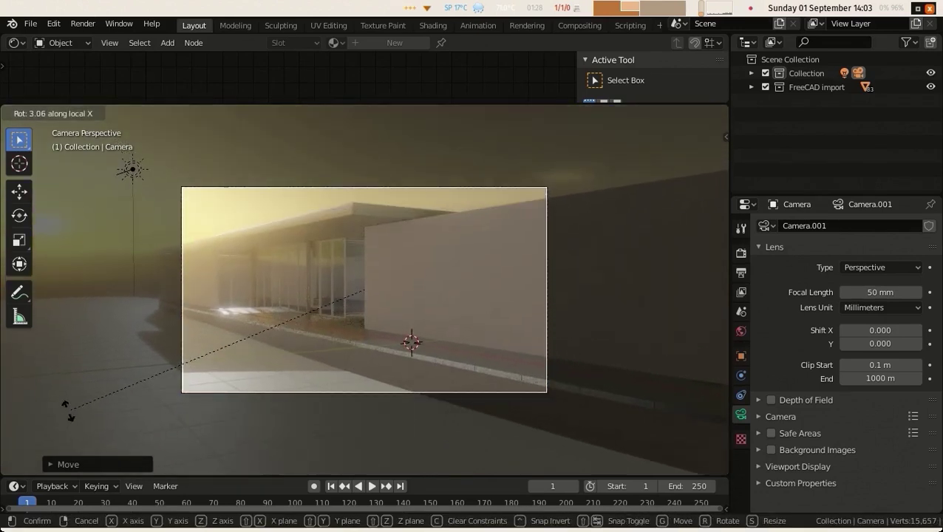
click(68, 417)
key(r)
key(z)
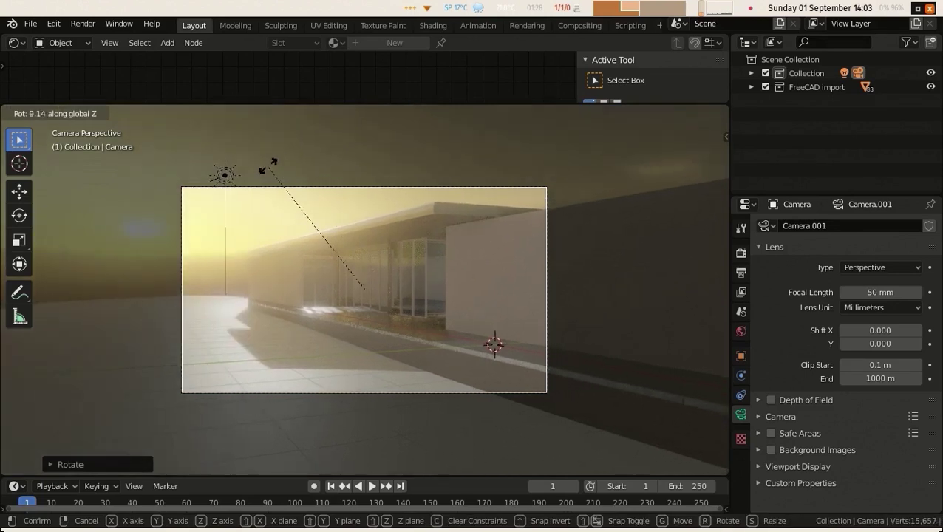
click(331, 316)
Pull the camera along its view axis and lower it slightly to frame the facade
key(g)
key(z)
key(z)
click(324, 392)
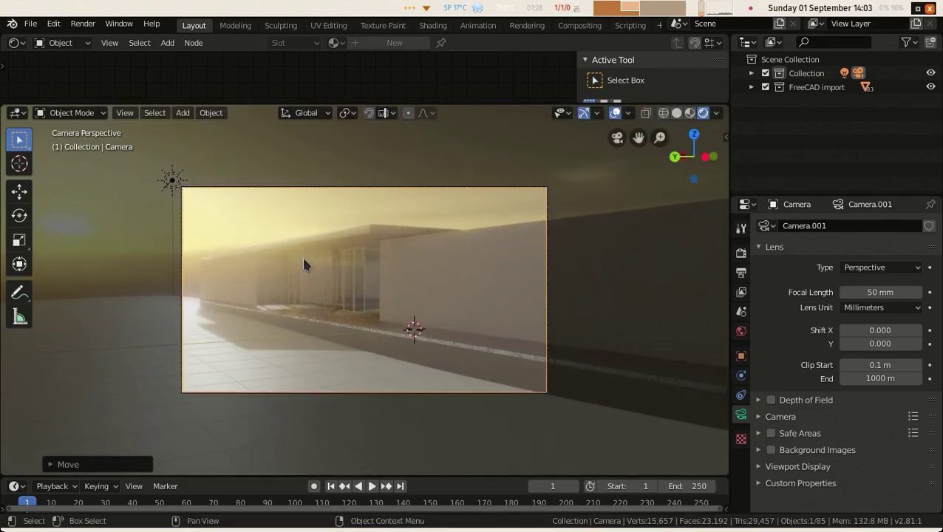
key(g)
key(z)
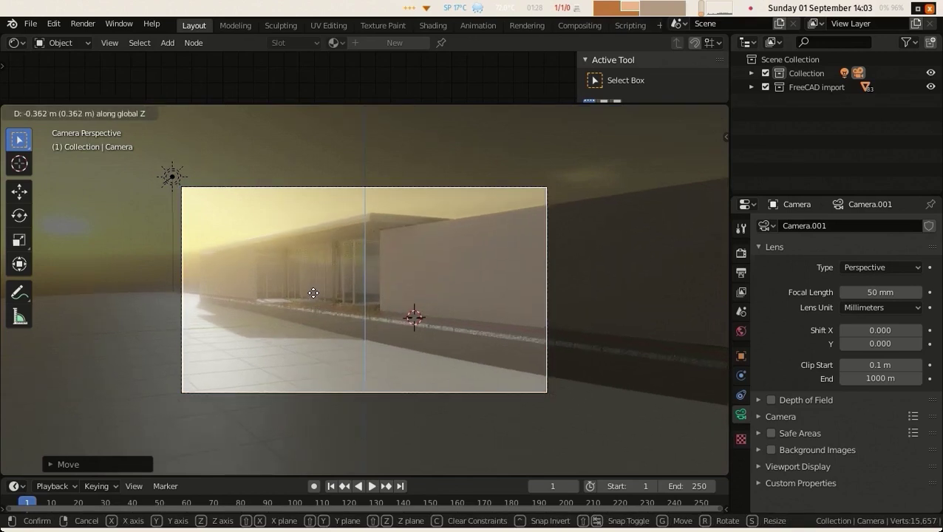
click(296, 293)
scroll(278, 293, up, 2)
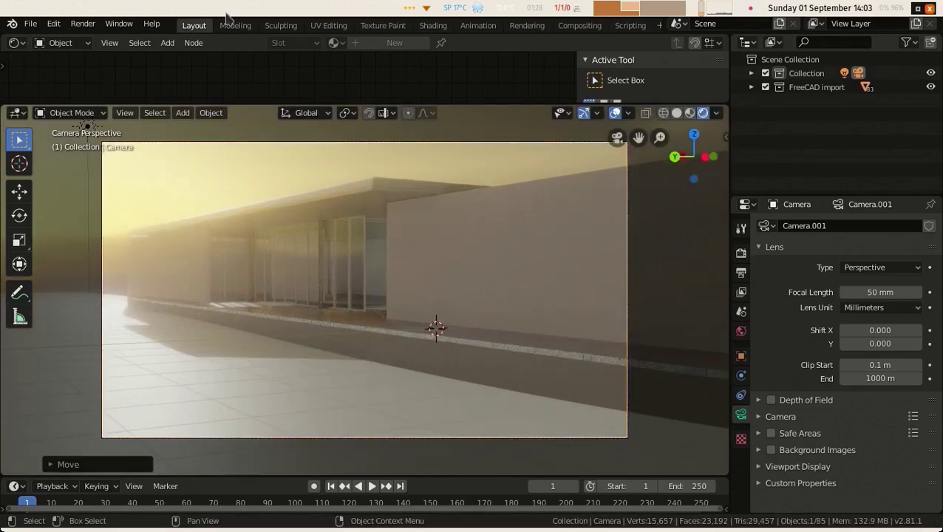
Render the camera's view as a still image, inspect it, and close the render window
click(82, 23)
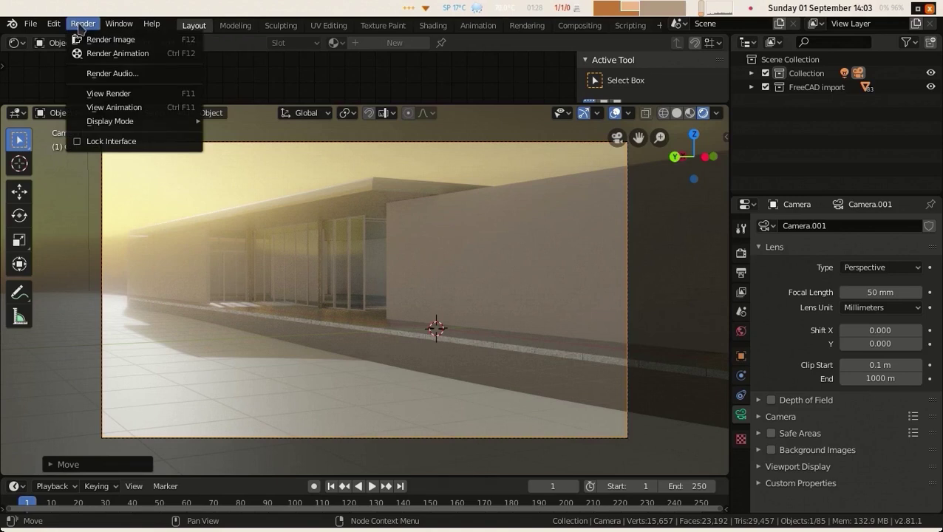
click(98, 40)
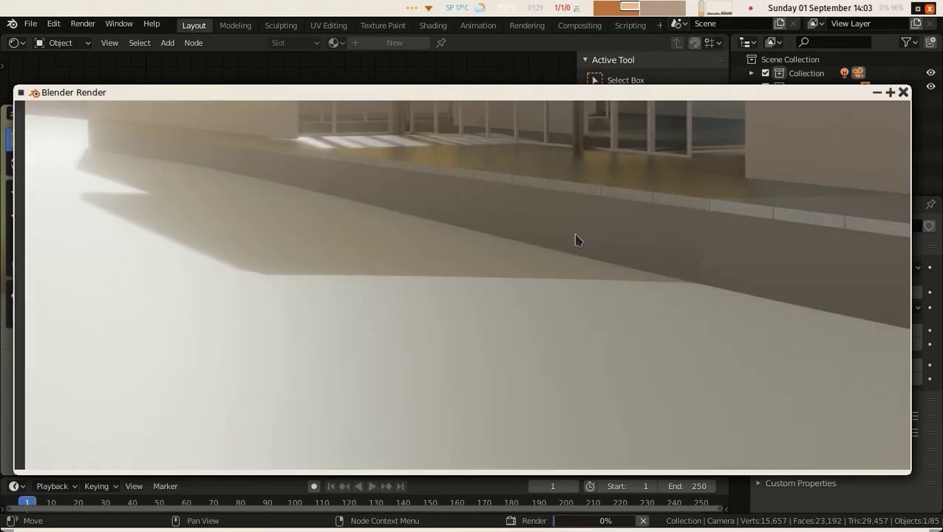
scroll(573, 255, down, 4)
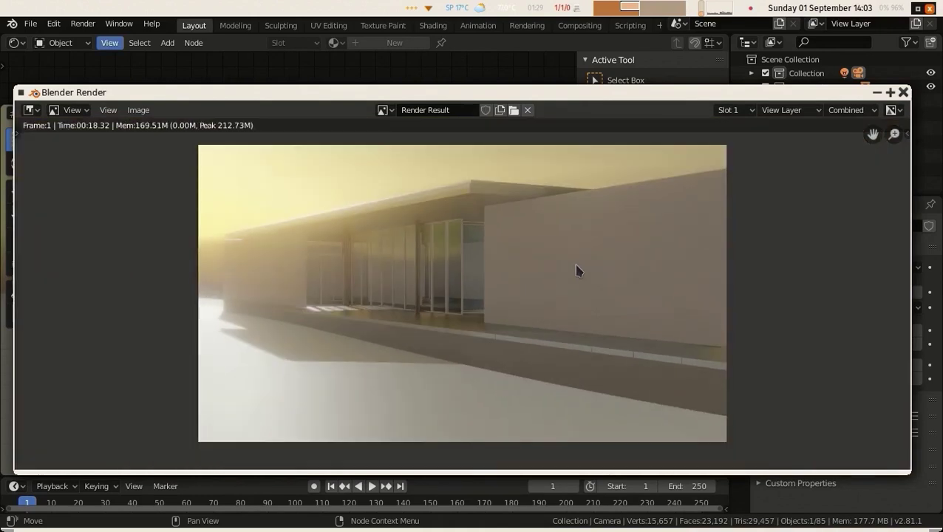
scroll(576, 267, up, 1)
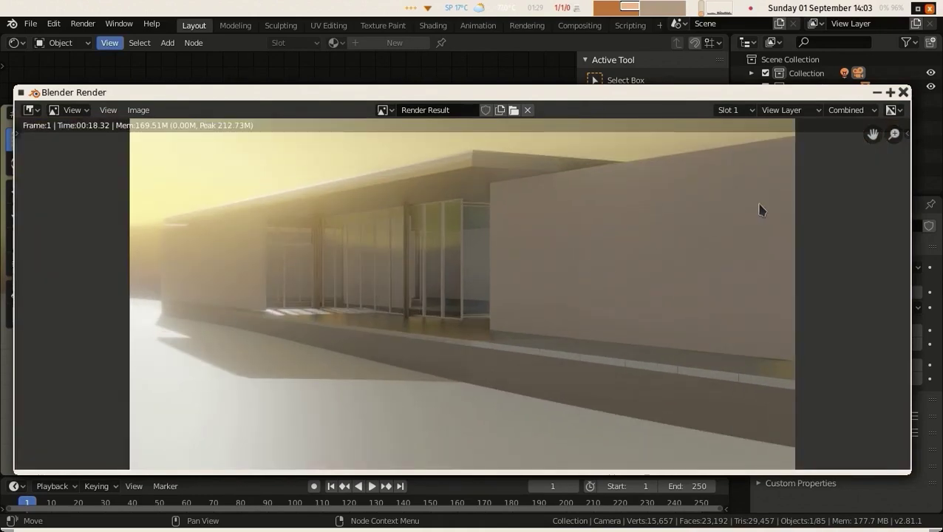
click(902, 93)
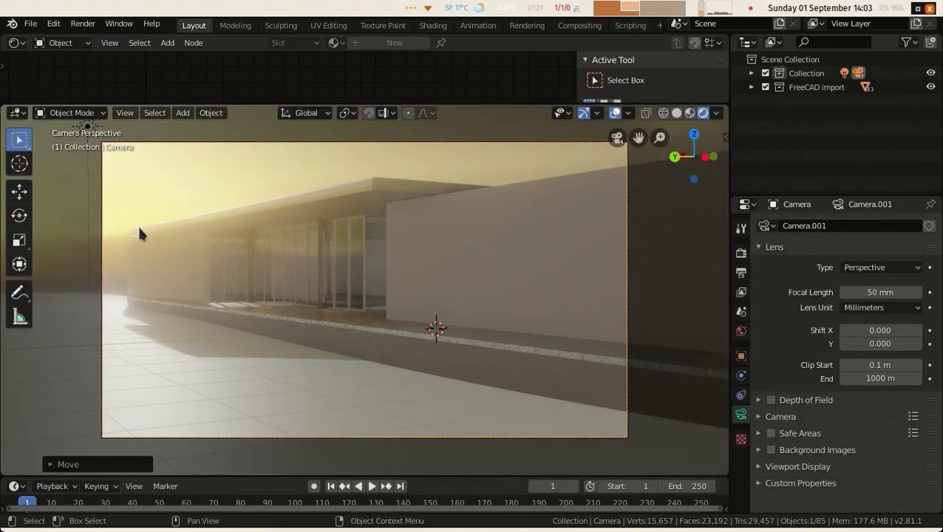
Orbit and zoom a free view around the pavilion
middle_drag(222, 270, 248, 273)
scroll(255, 276, up, 8)
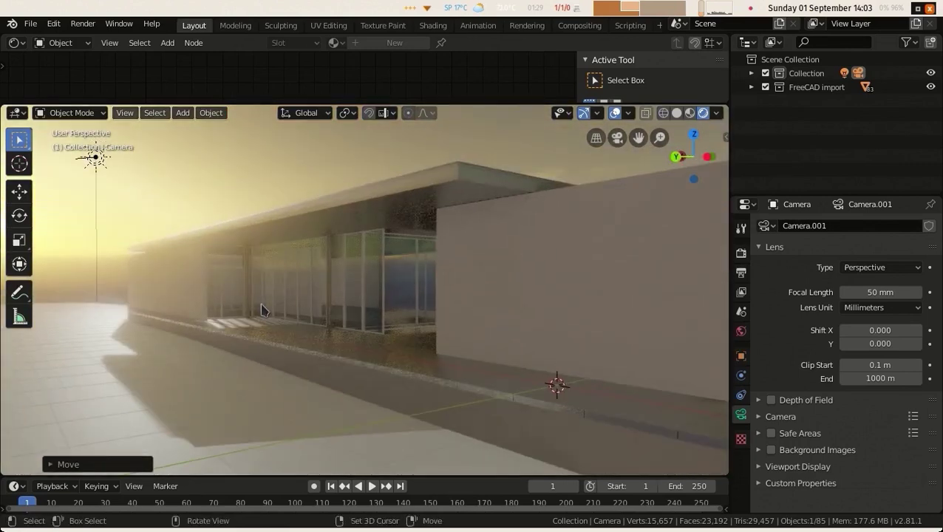
scroll(259, 299, down, 6)
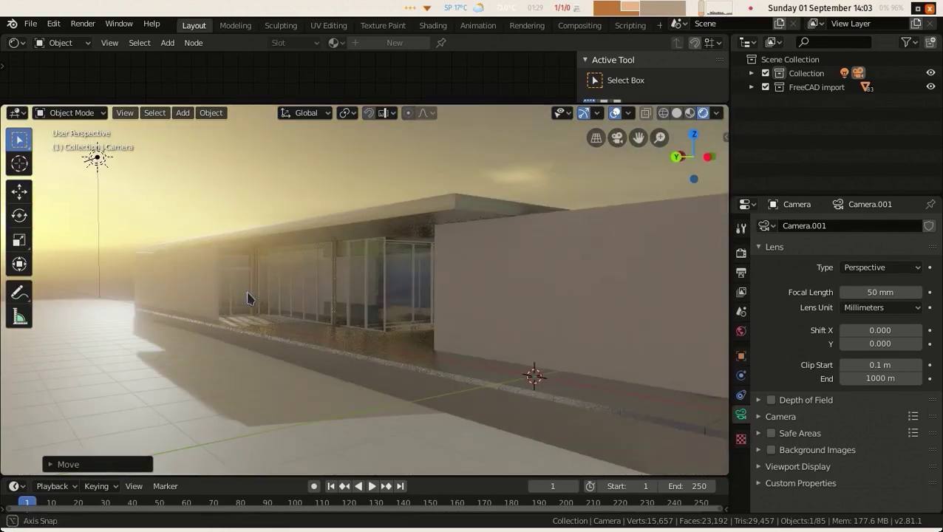
middle_drag(252, 297, 254, 294)
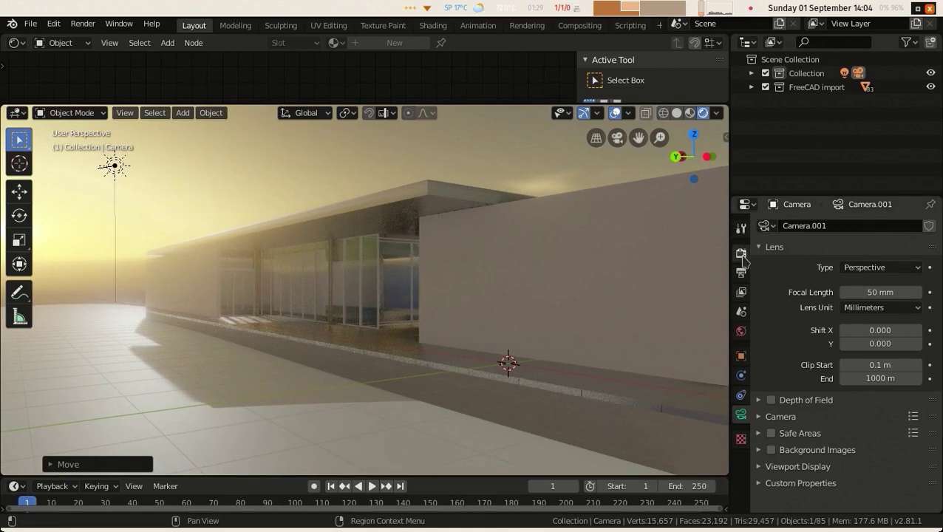
Switch the render engine to Cycles to preview the pavilion, then back to Eevee
click(741, 253)
click(871, 225)
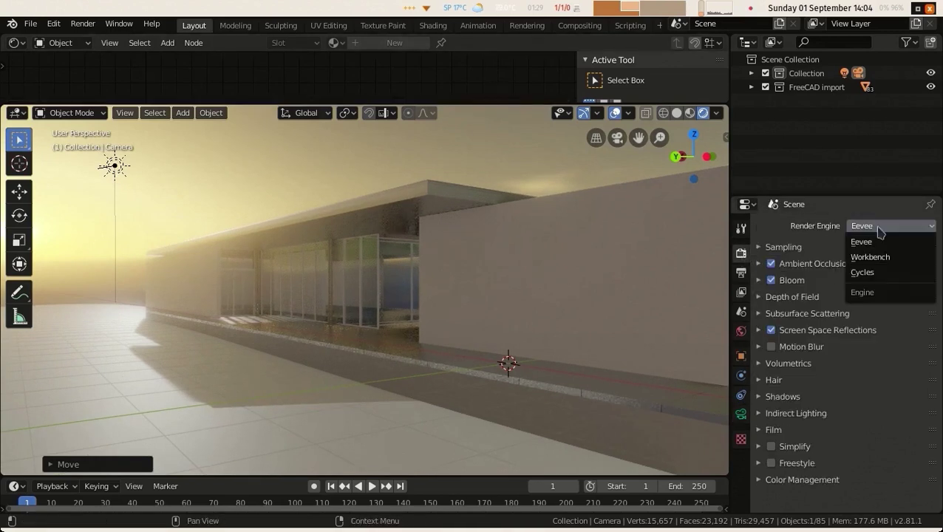
click(872, 271)
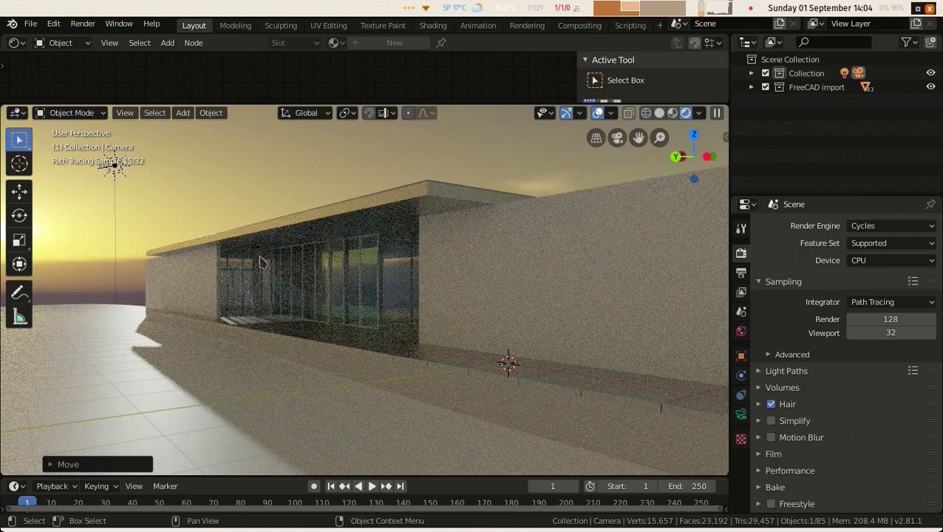
scroll(254, 302, up, 4)
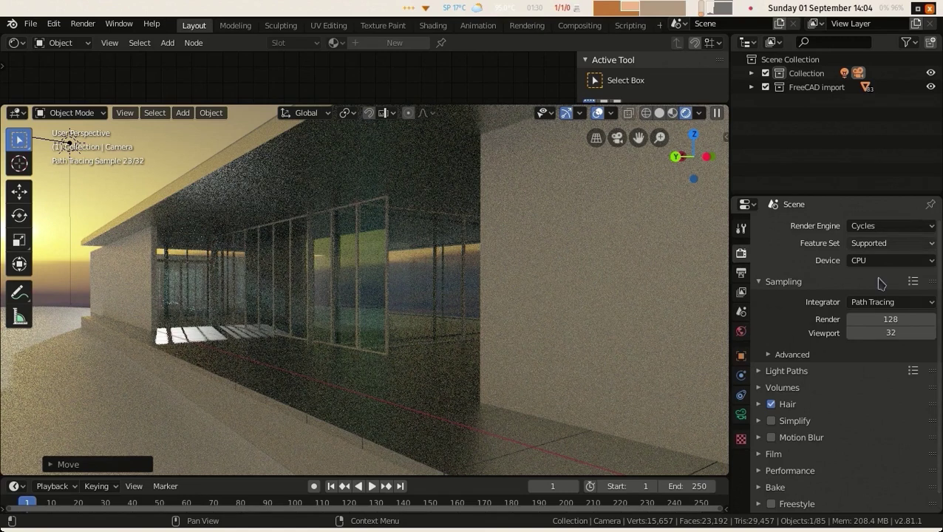
click(890, 225)
click(879, 190)
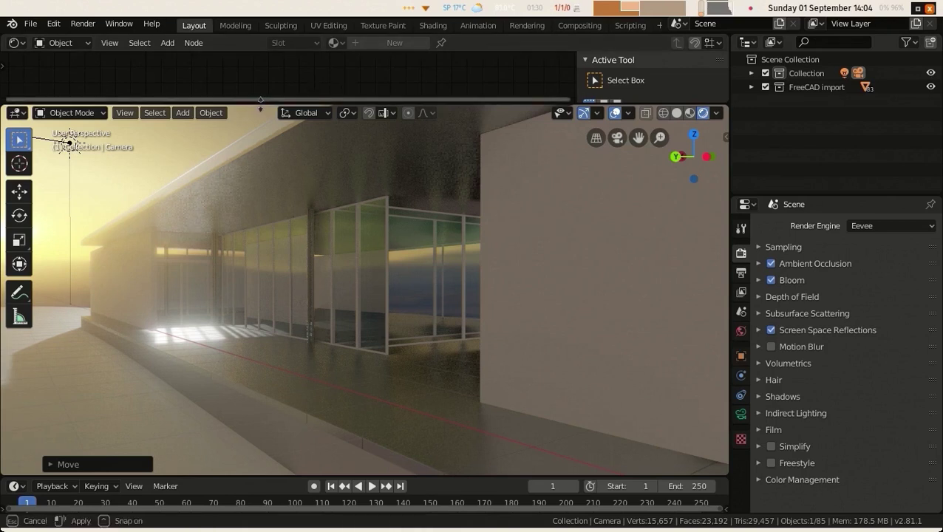
Select the wall and add an Image Texture node to its Wall material
drag(70, 142, 104, 268)
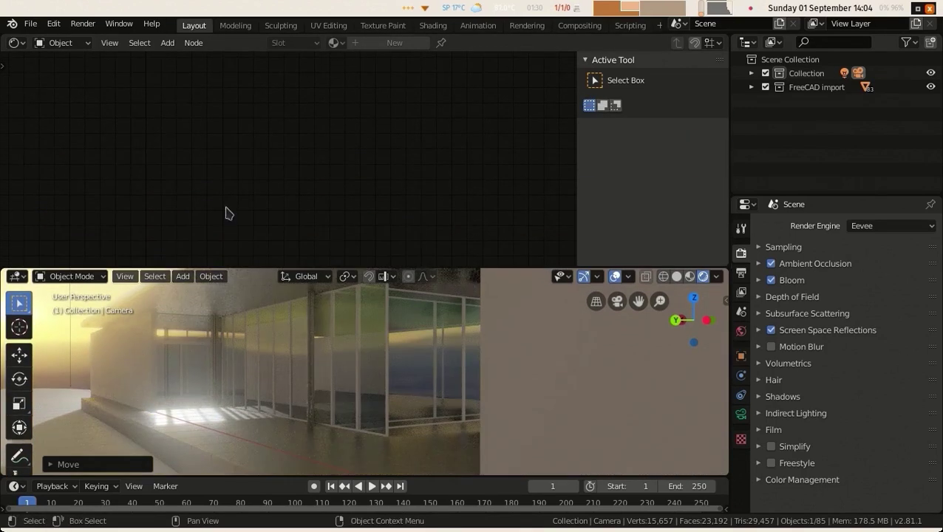
click(128, 301)
scroll(200, 164, up, 5)
scroll(199, 164, left, 3)
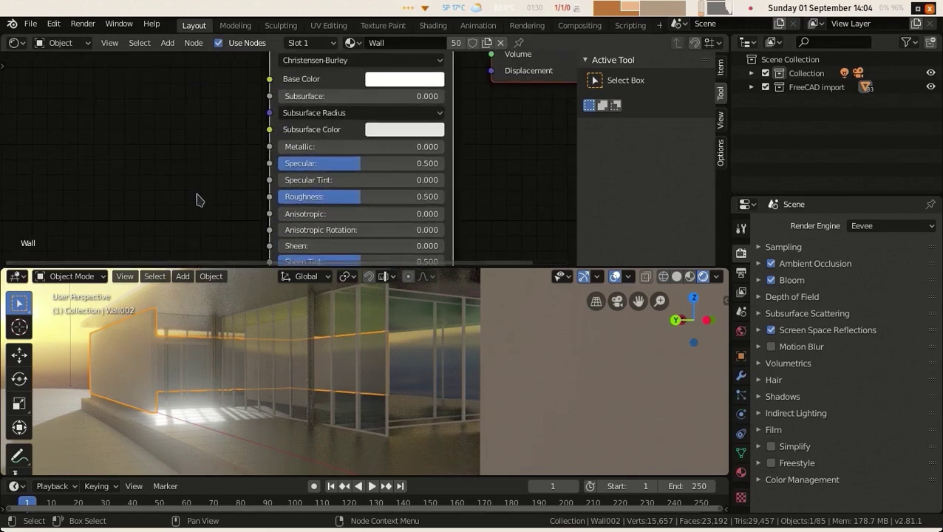
scroll(211, 169, up, 2)
scroll(216, 169, left, 1)
scroll(250, 164, up, 3)
scroll(251, 164, left, 5)
key(shift+a)
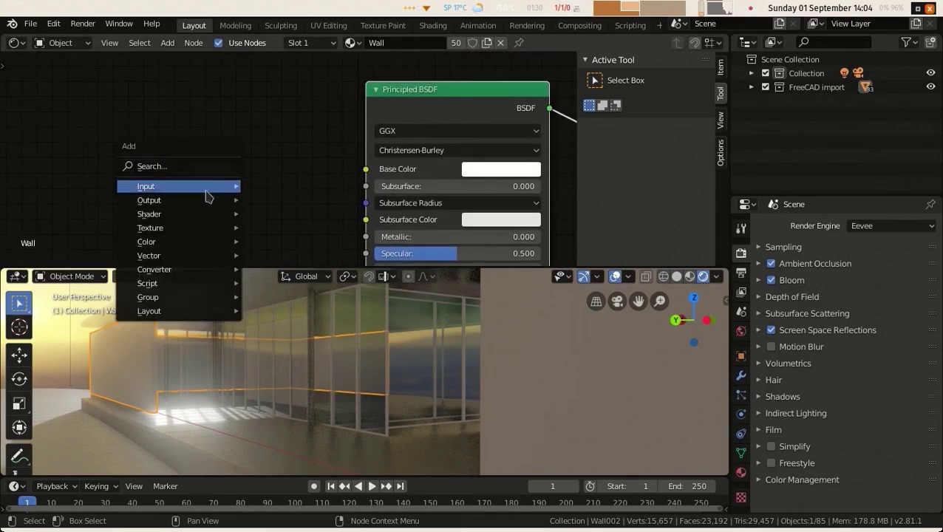
click(168, 42)
mouse_move(189, 123)
click(281, 196)
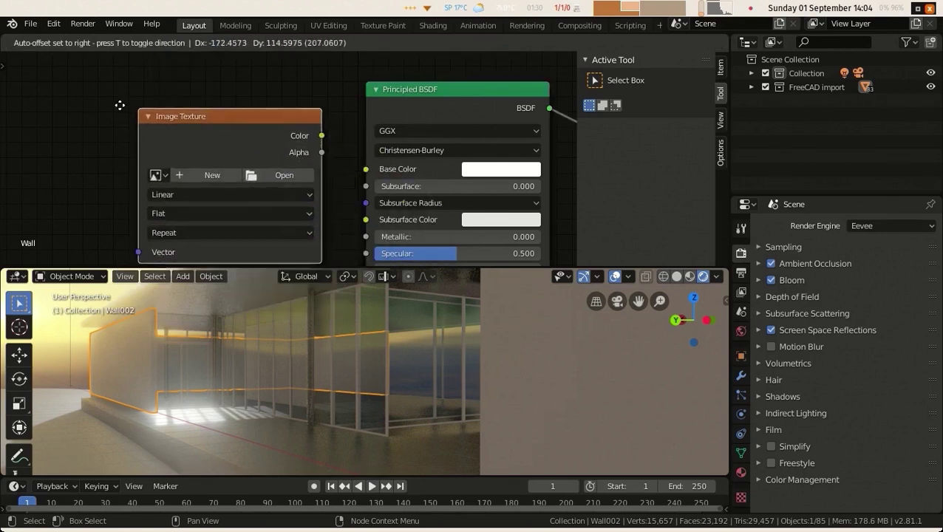
Link the texture's Color to Base Color and load a concrete JPG from the Concrete folder
drag(286, 113, 365, 169)
click(249, 157)
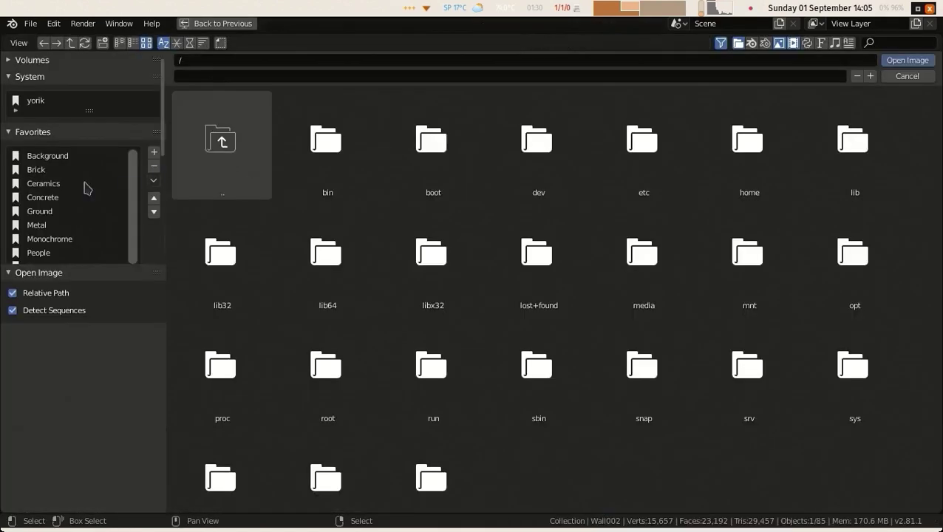
click(44, 198)
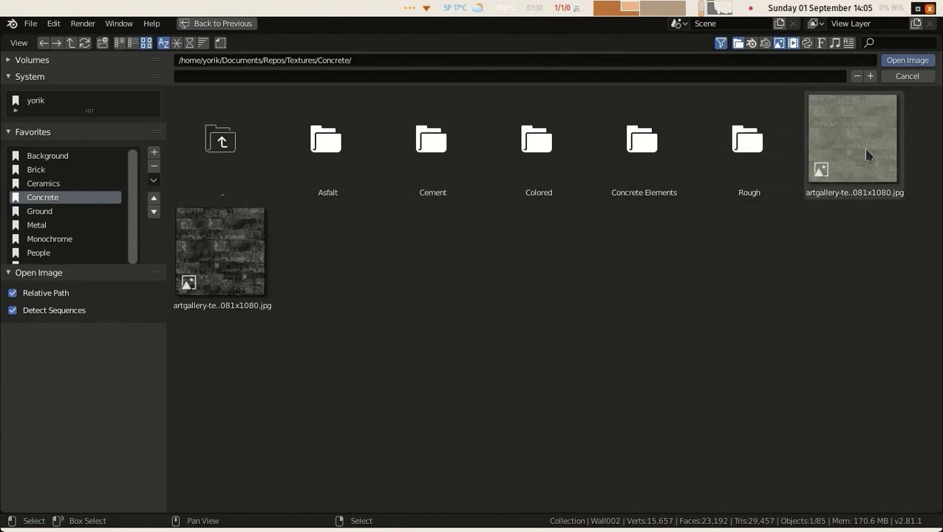
click(840, 151)
Load the concrete image and link a Texture Coordinate node's Object output to its Vector input
click(907, 60)
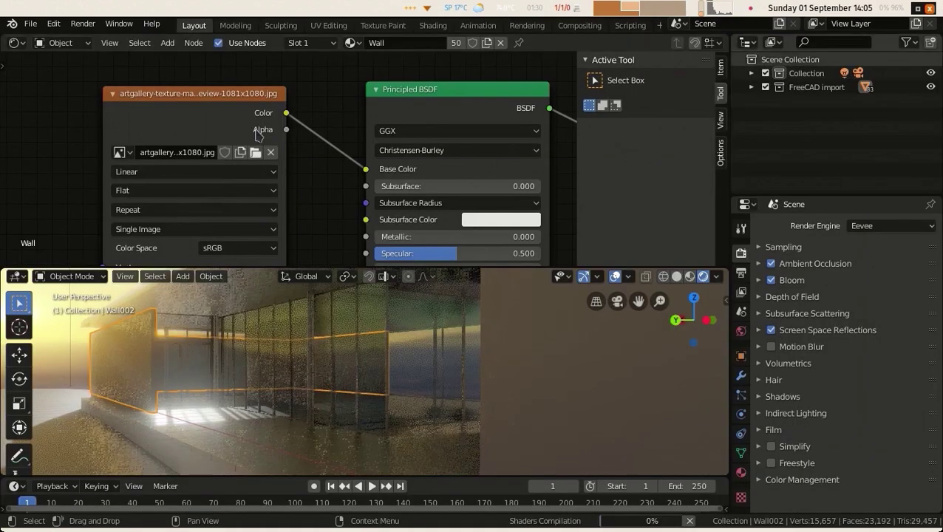
key(Home)
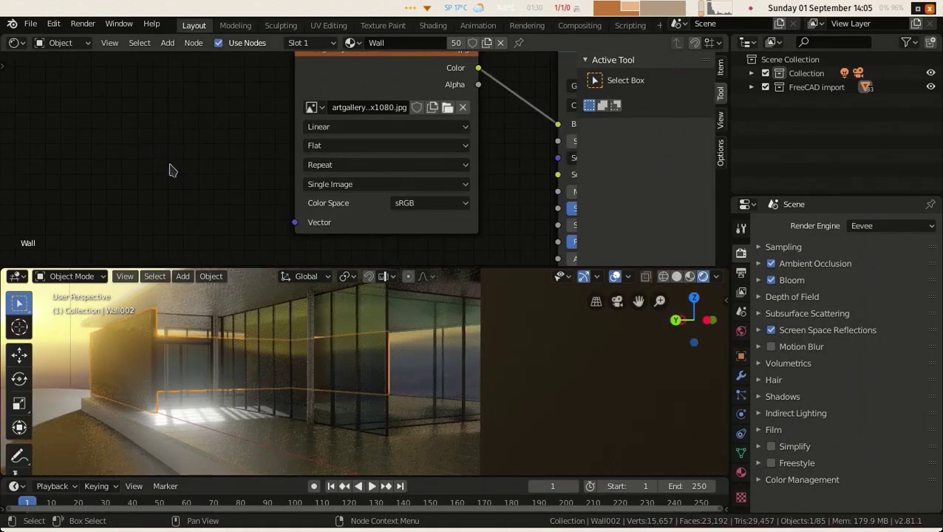
key(shift+a)
click(167, 42)
mouse_move(191, 128)
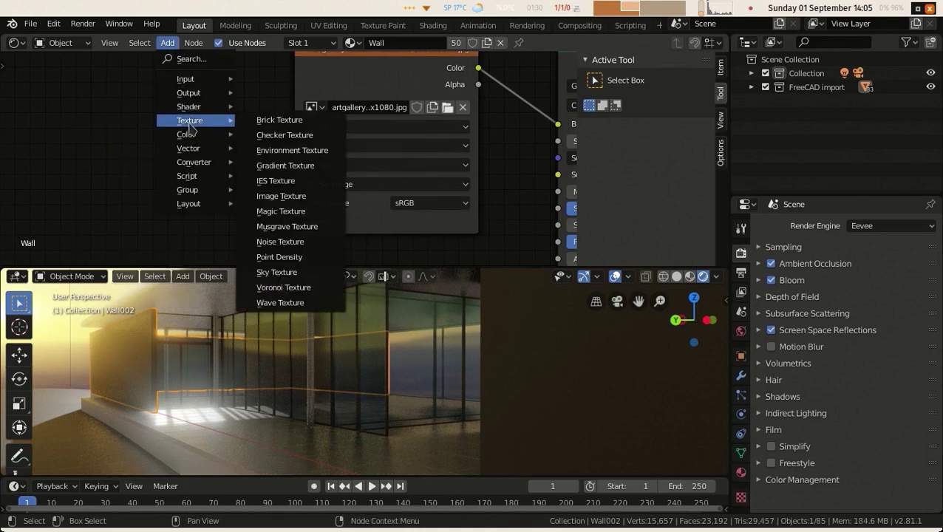
mouse_move(187, 83)
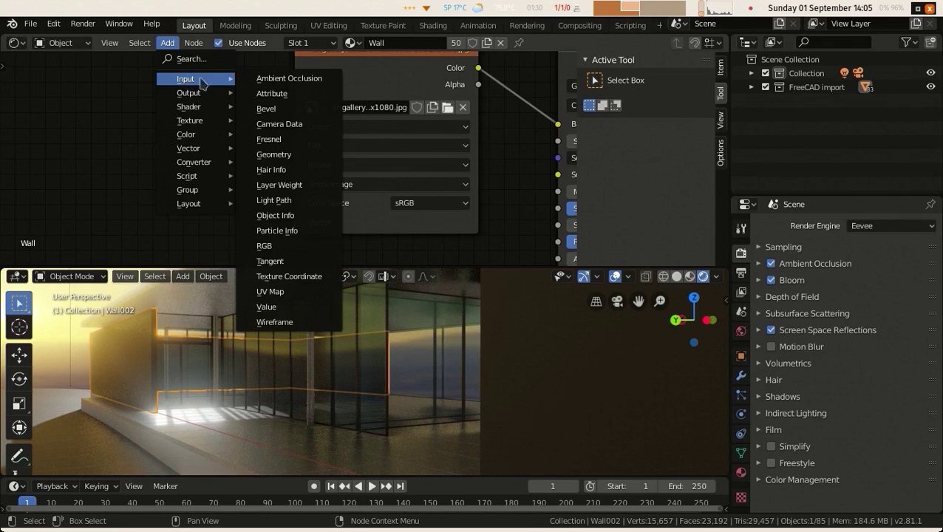
click(289, 276)
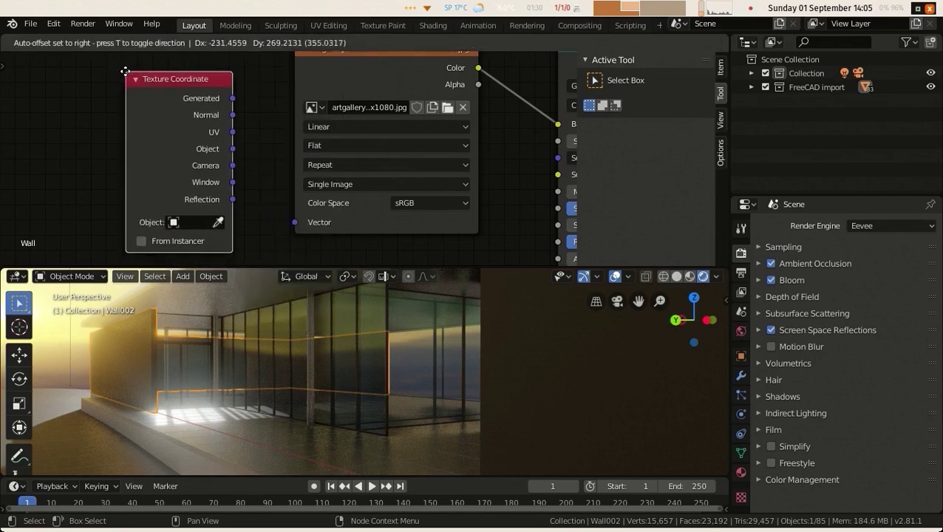
click(121, 70)
drag(232, 147, 293, 222)
drag(180, 83, 15, 84)
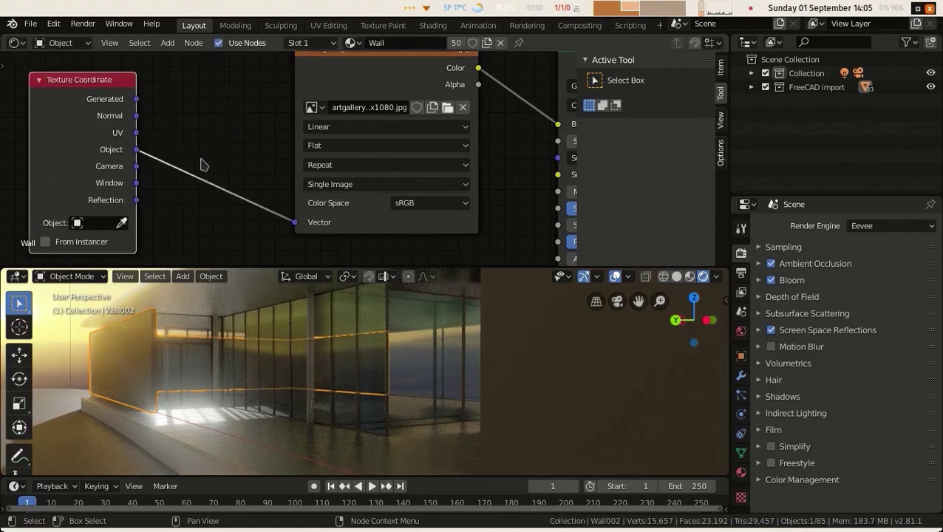
Add a Mapping node from the Vector category of the Add menu
click(168, 42)
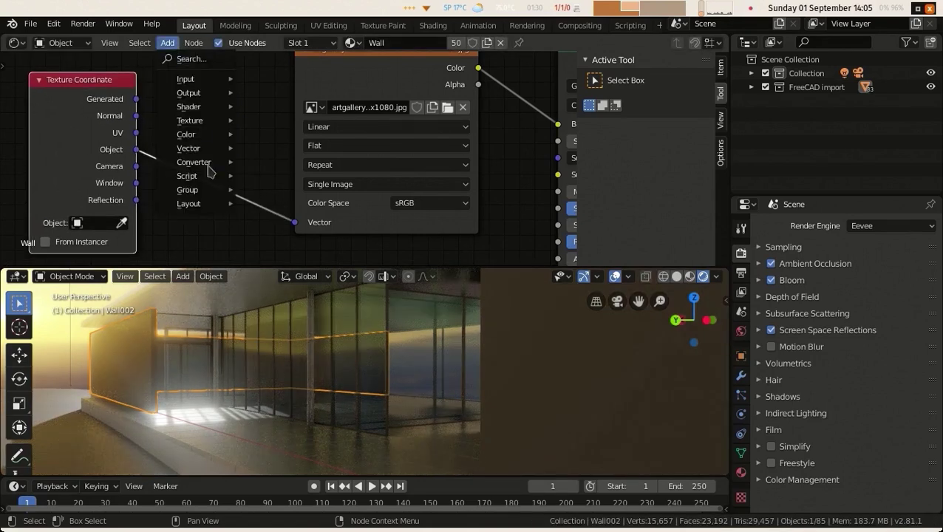
mouse_move(191, 139)
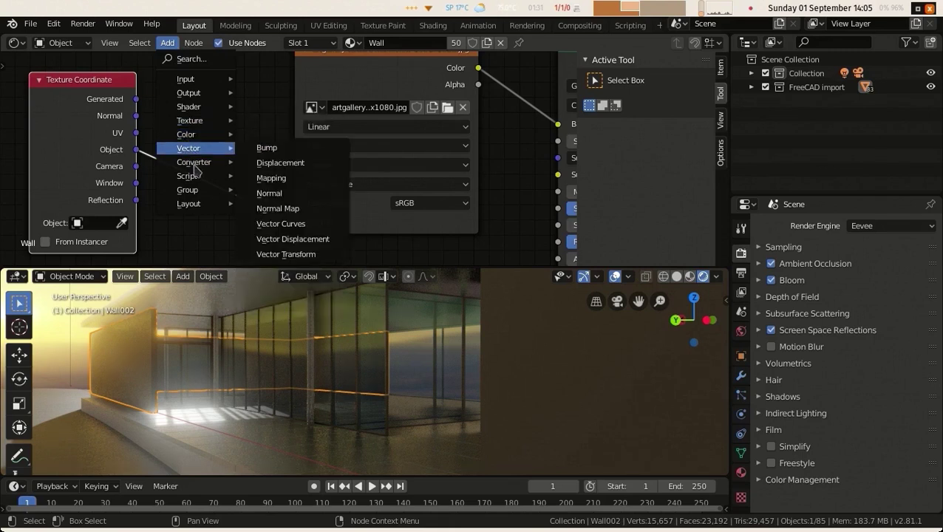
mouse_move(183, 165)
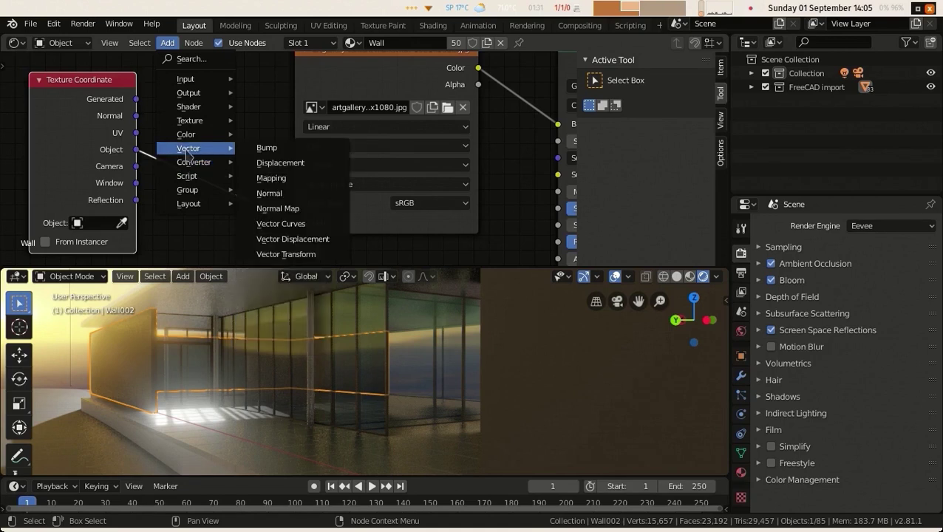
click(272, 178)
Insert the Mapping node into the coordinate link and set its type to Texture
click(196, 120)
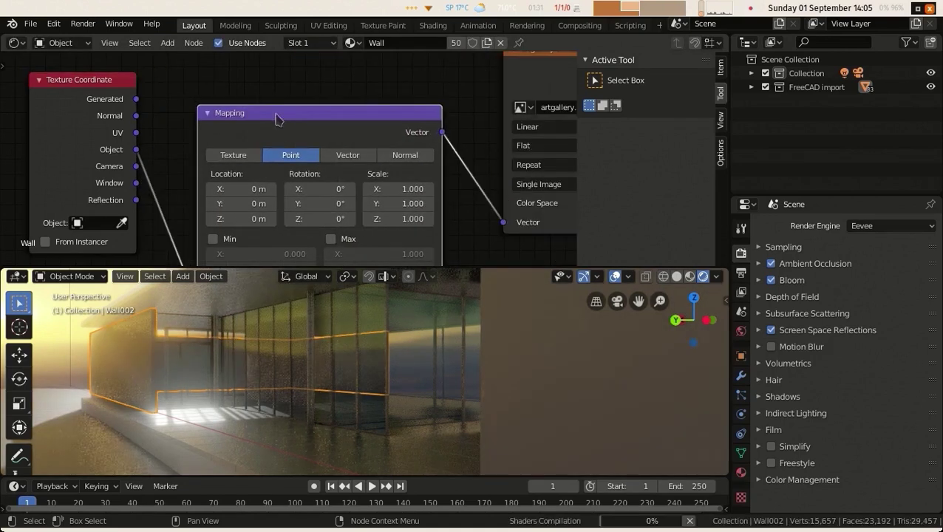
scroll(289, 151, down, 2)
middle_drag(289, 151, 243, 119)
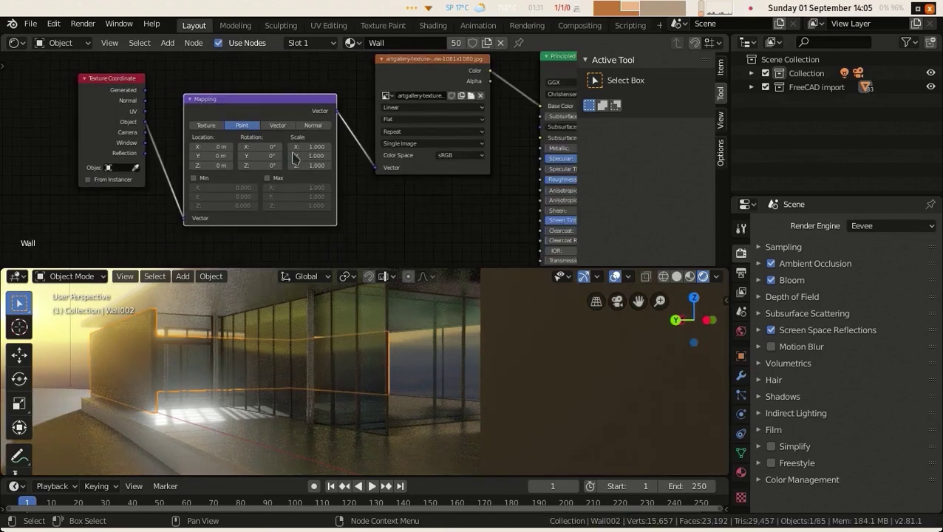
scroll(309, 148, up, 1)
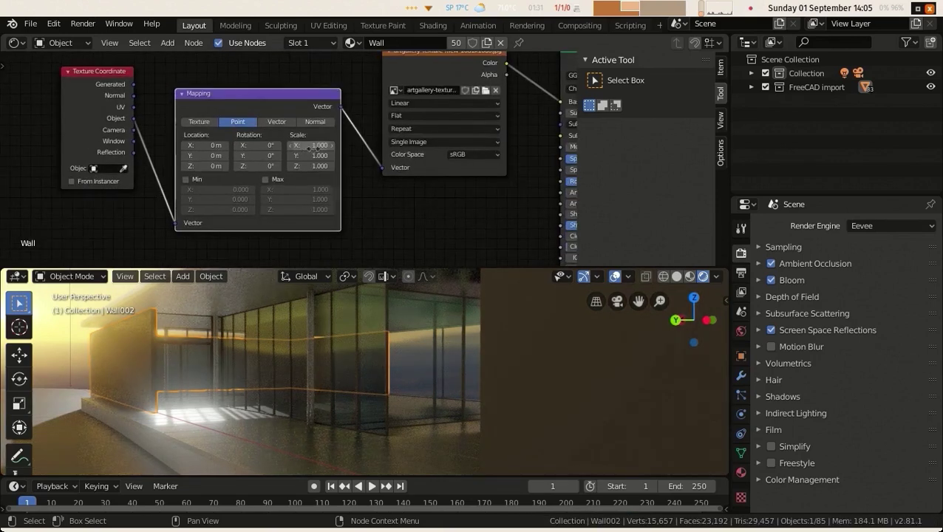
click(198, 121)
Set the Mapping scale to 0.1 on X, Y and Z, after first trying 10
click(320, 145)
text(10)
key(Tab)
text(10)
key(Tab)
text(10)
key(Return)
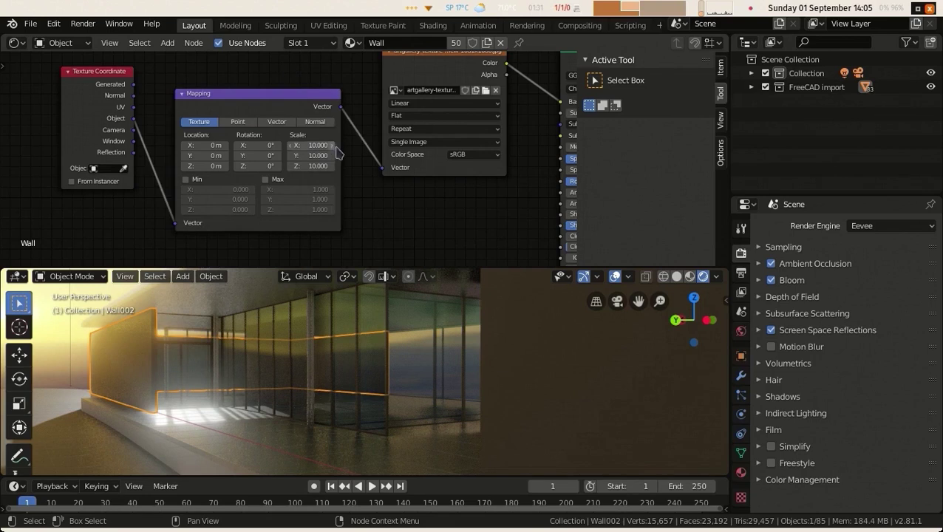
click(318, 145)
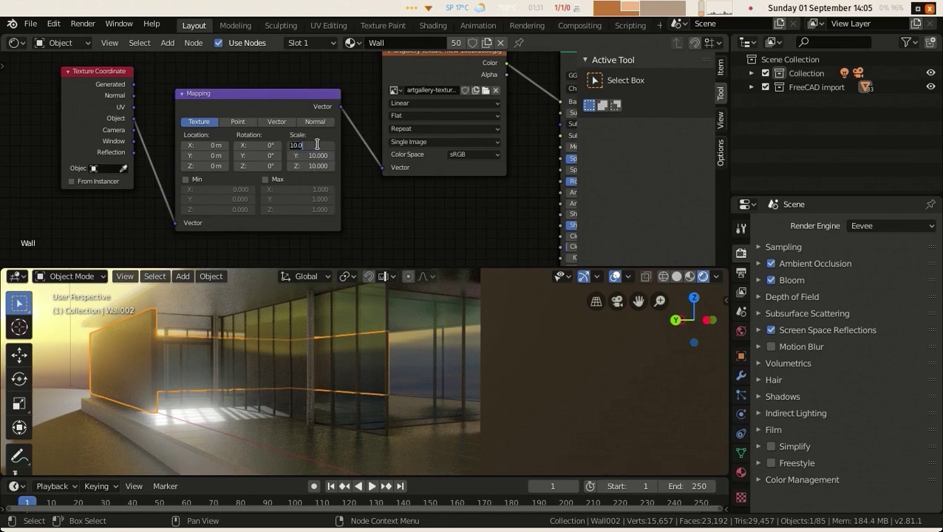
text(.1)
key(Tab)
text(.1)
key(Tab)
text(.1)
key(Return)
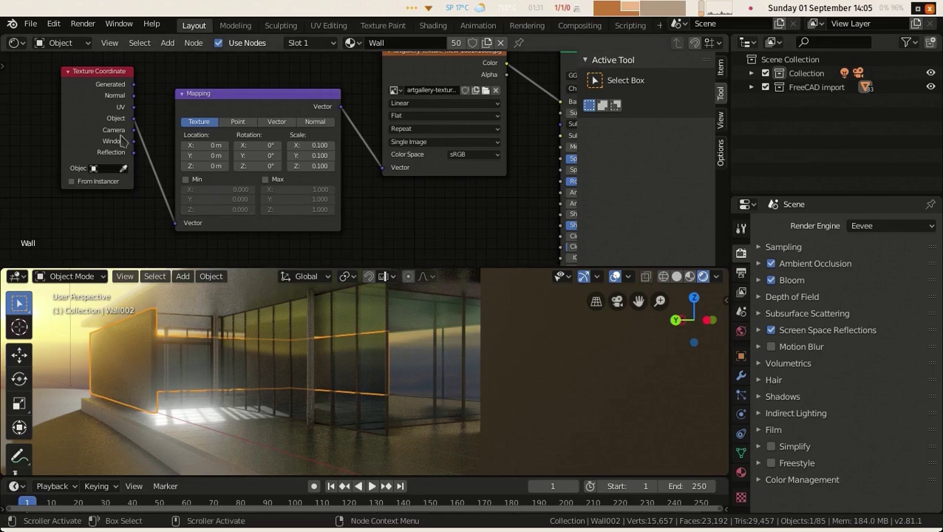
Feed Generated coordinates into the Mapping node and switch the image projection to Box
drag(134, 85, 175, 222)
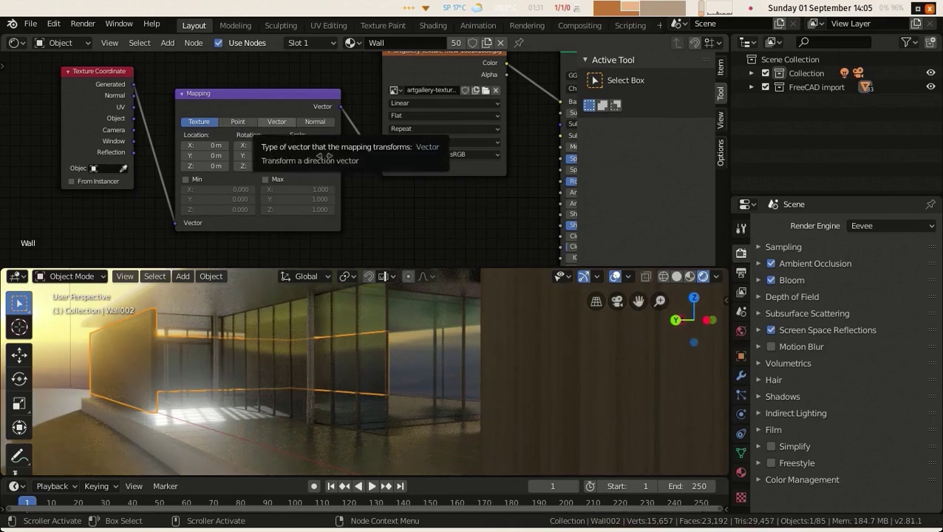
click(454, 118)
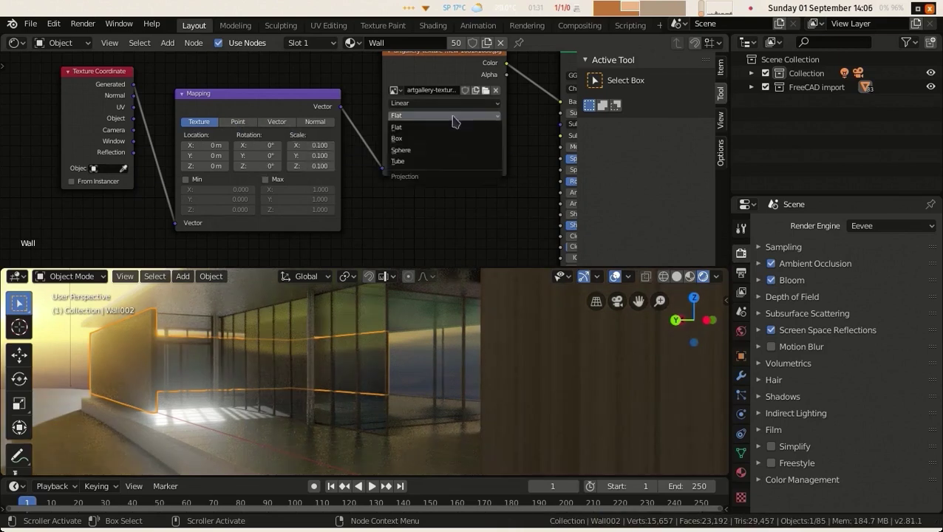
click(432, 146)
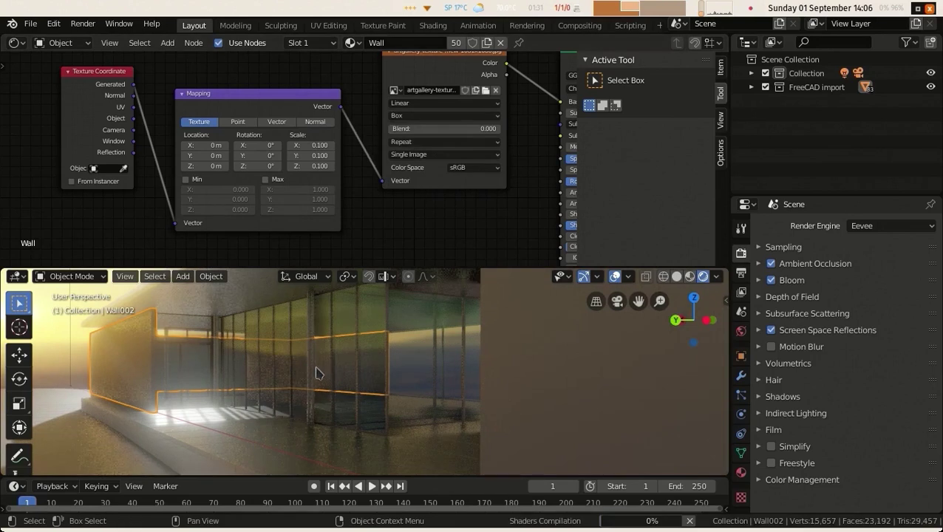
shift+middle_drag(388, 336, 189, 340)
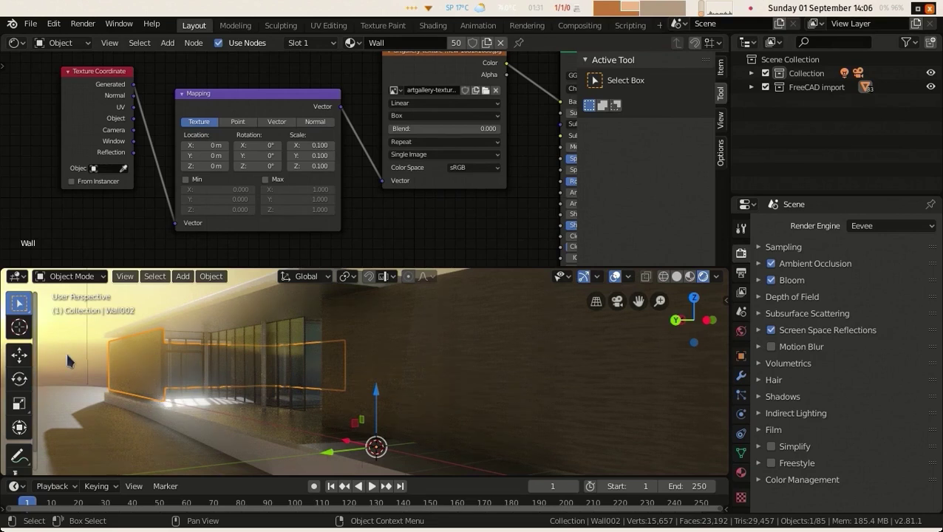
Try small Mapping Z scale values such as 0.01 and 0.2 on the wall texture
click(316, 166)
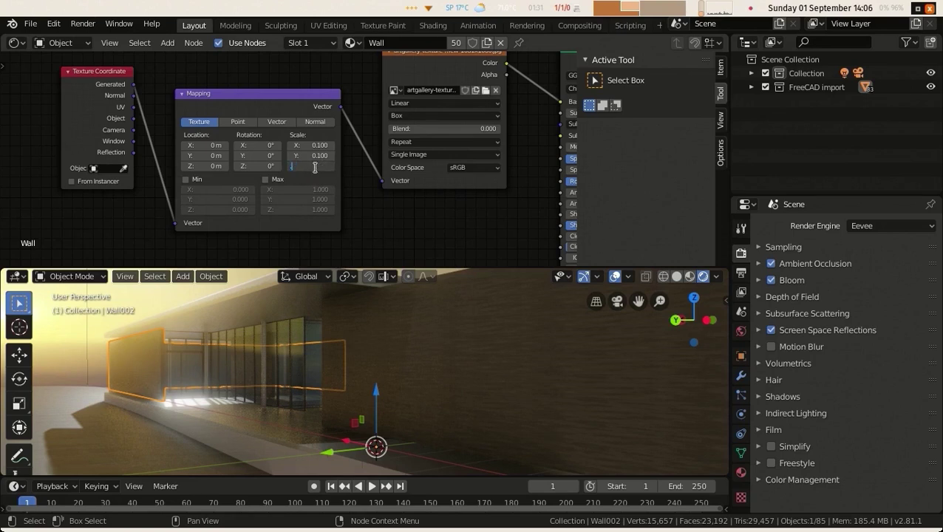
text(.0)
key(Return)
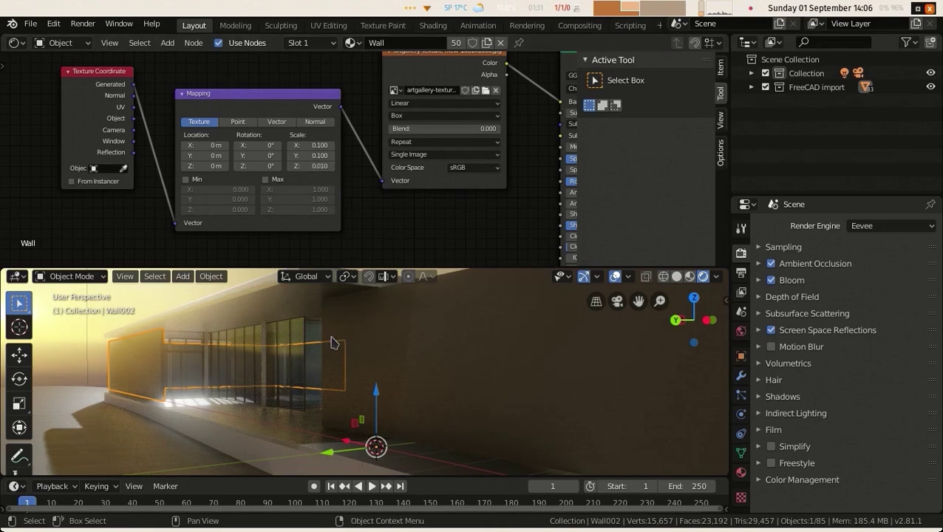
shift+middle_drag(442, 376, 385, 346)
click(321, 166)
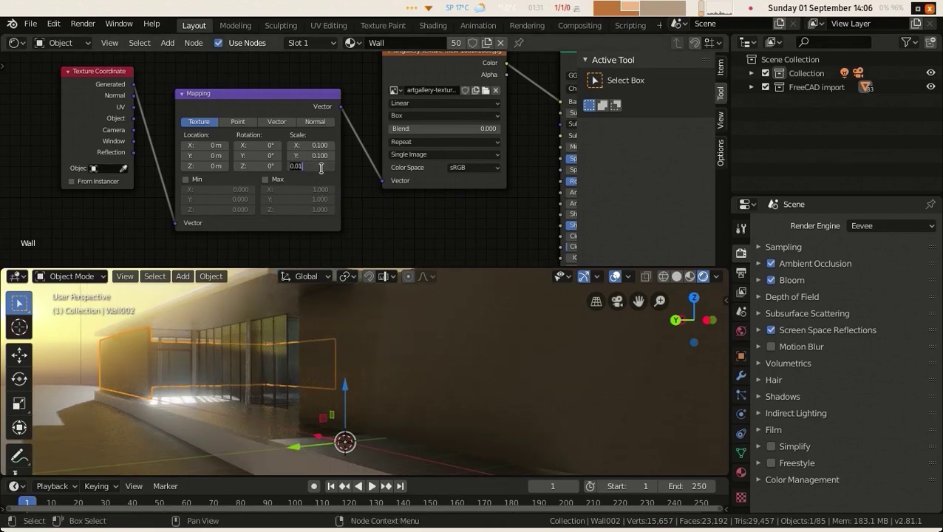
key(Return)
click(320, 167)
key(Return)
Try Z scale 0.3 and 0.5, then settle on 1.0 for the wall texture
click(320, 167)
text(0.3)
key(Return)
click(320, 166)
text(0.5)
key(Return)
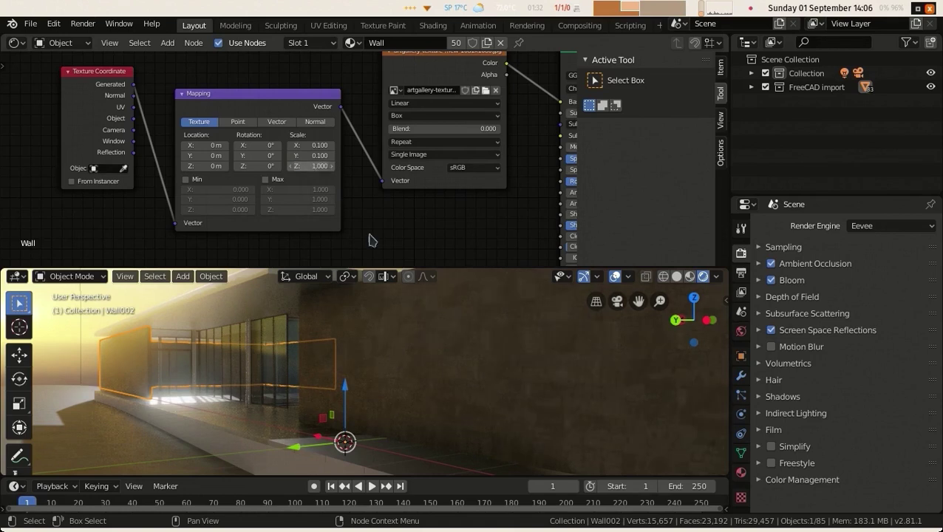
middle_drag(231, 393, 244, 342)
click(295, 314)
middle_drag(284, 314, 274, 379)
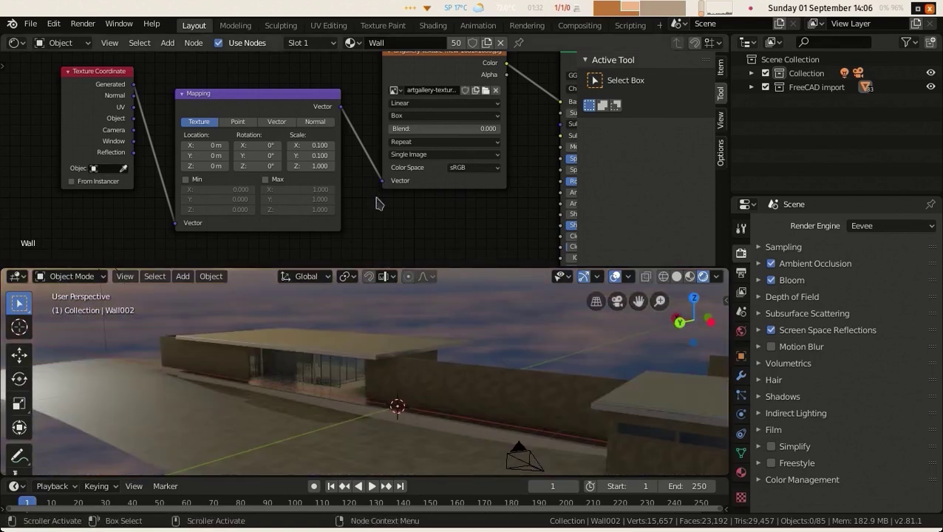